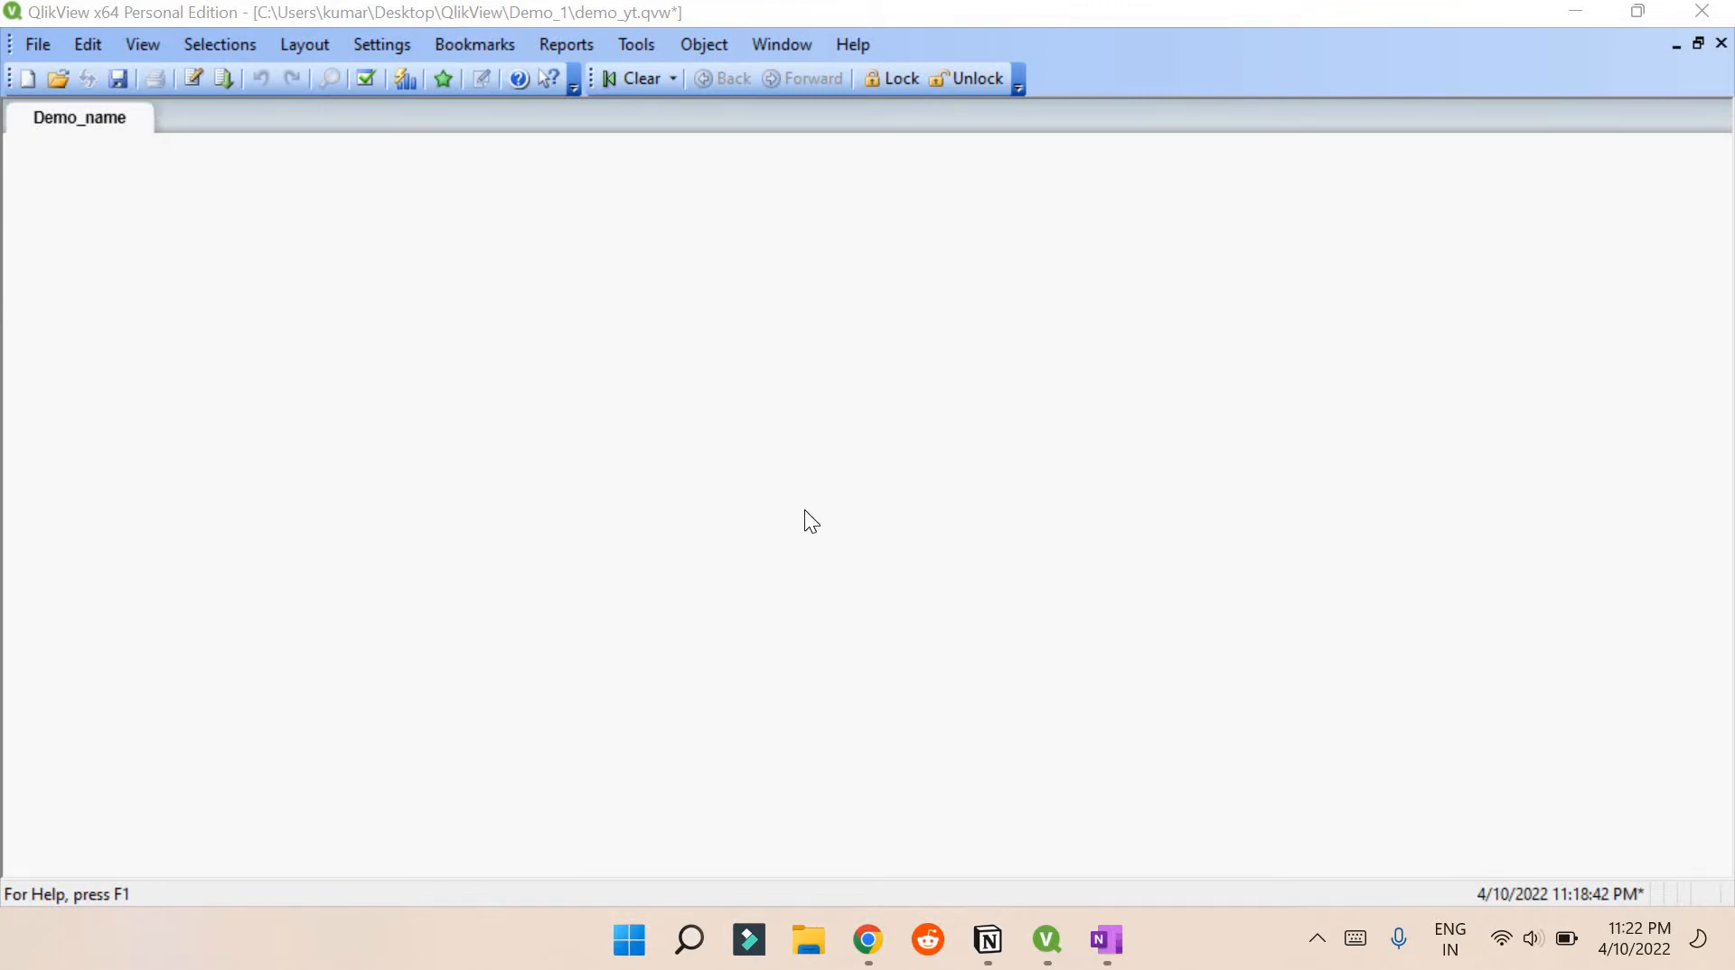
# Open the Edit Script window and look through the 17 default SET statements on the Main tab
pyautogui.hotkey('ctrl', 'e')
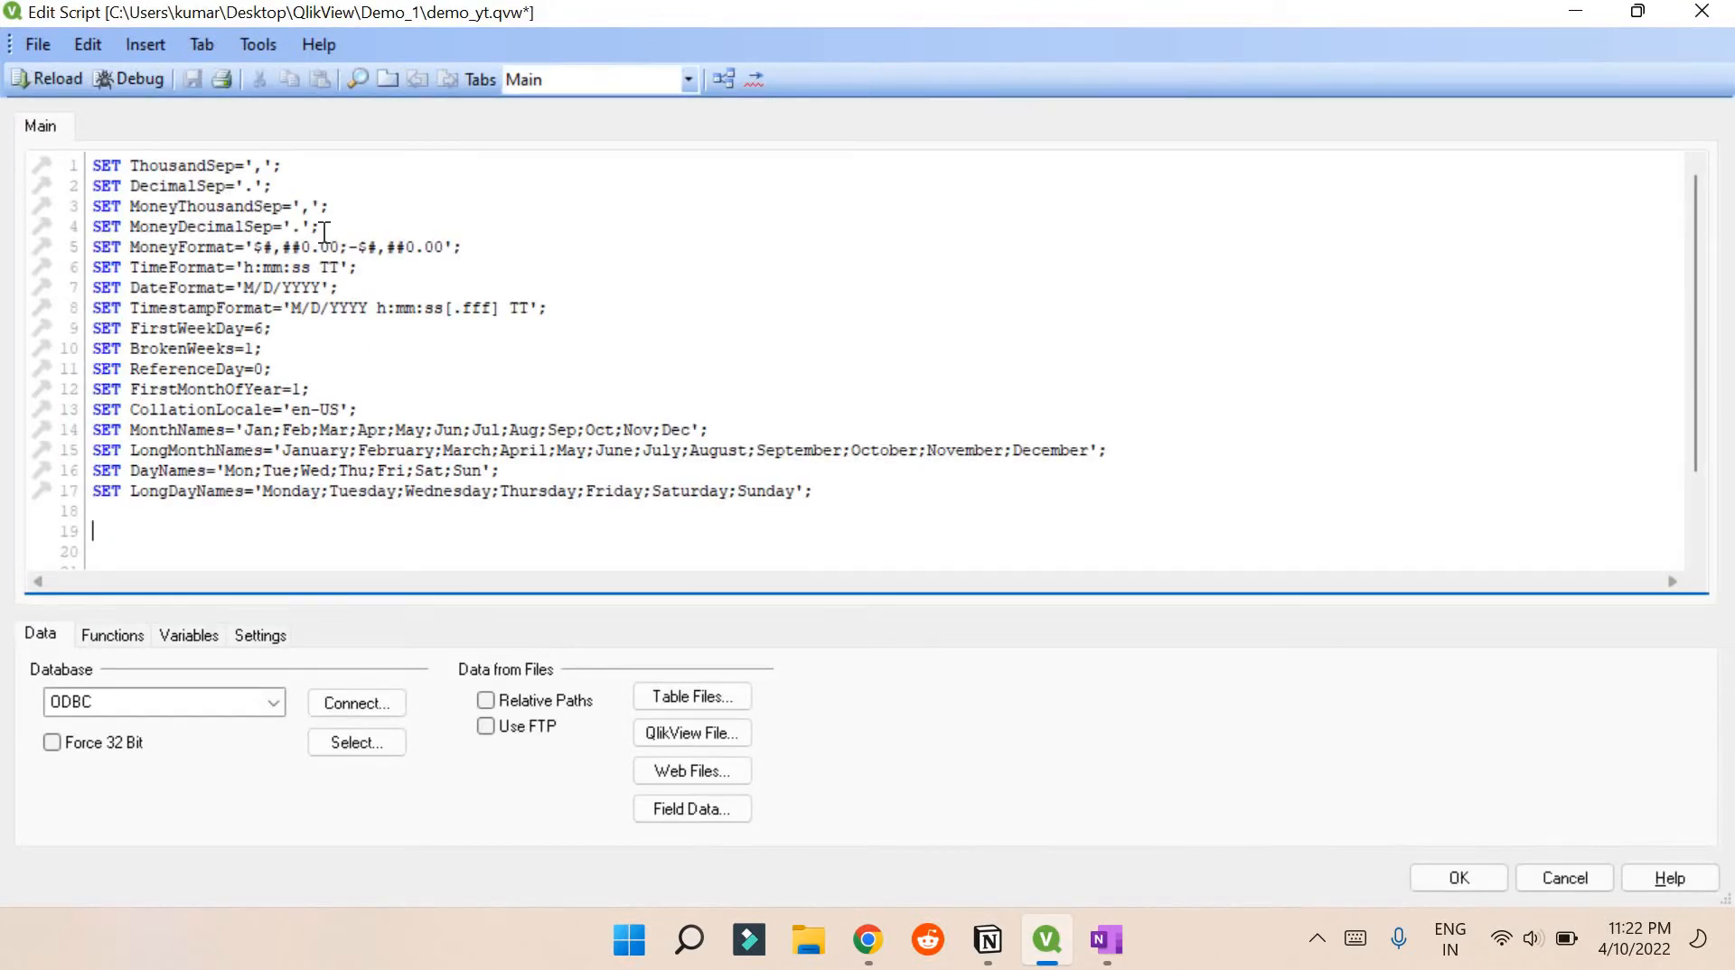
pyautogui.scroll(-2, 340, 397)
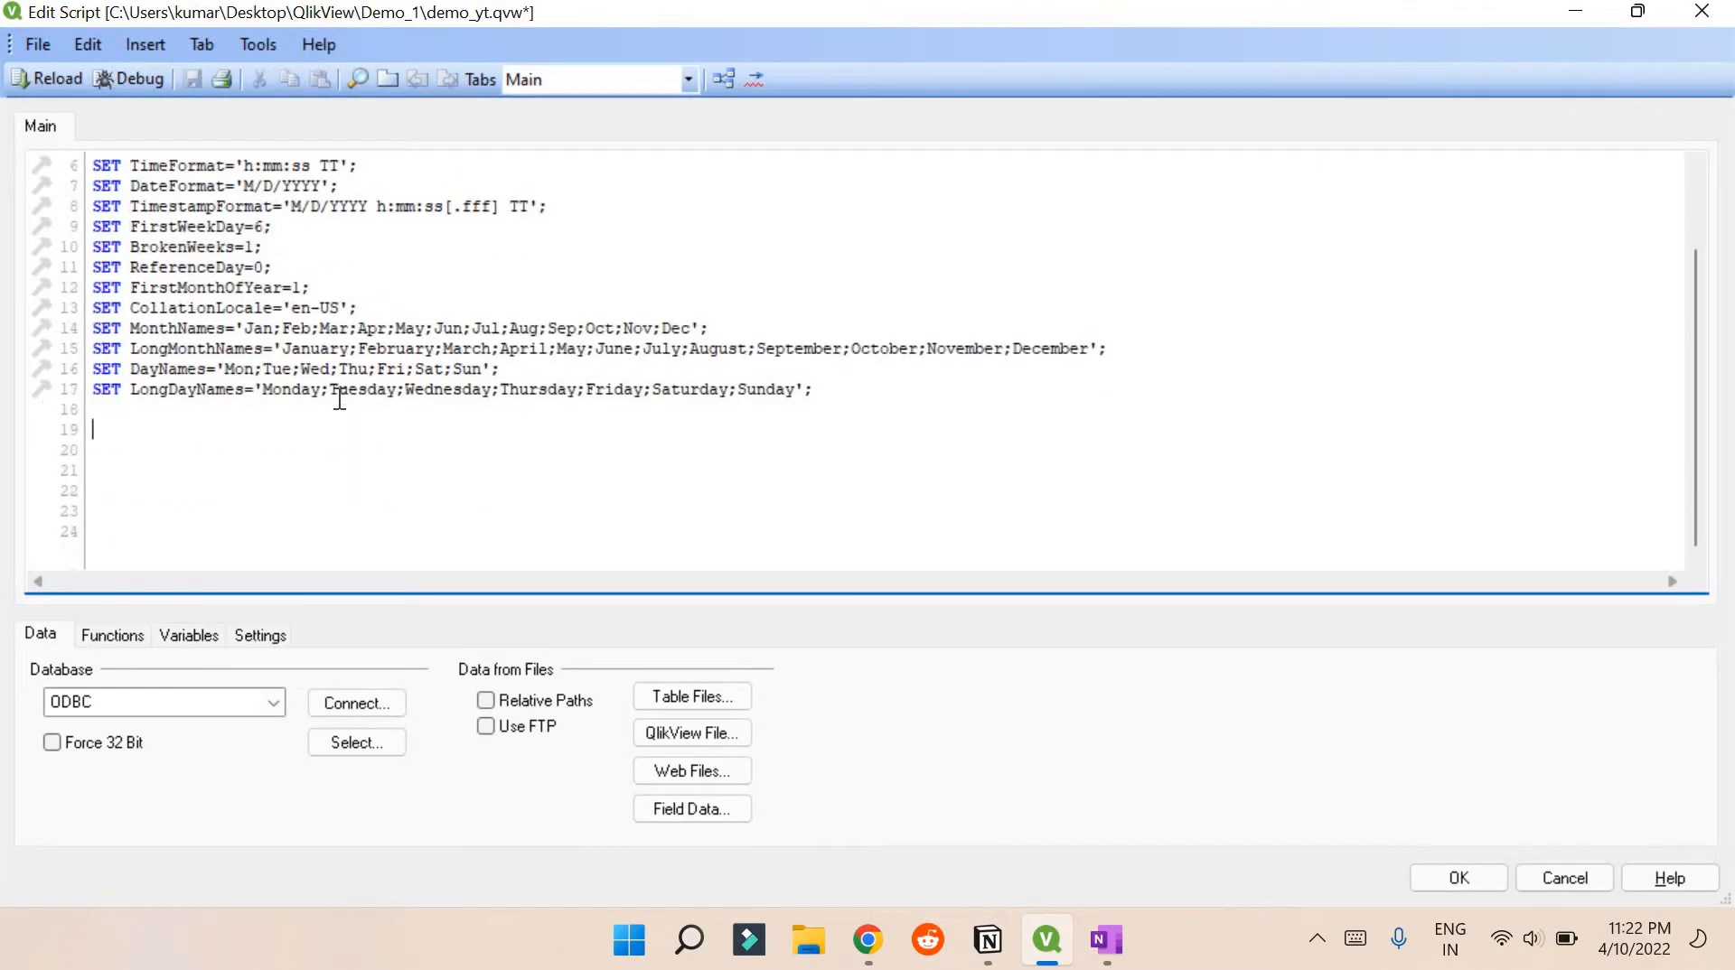
pyautogui.scroll(2, 340, 398)
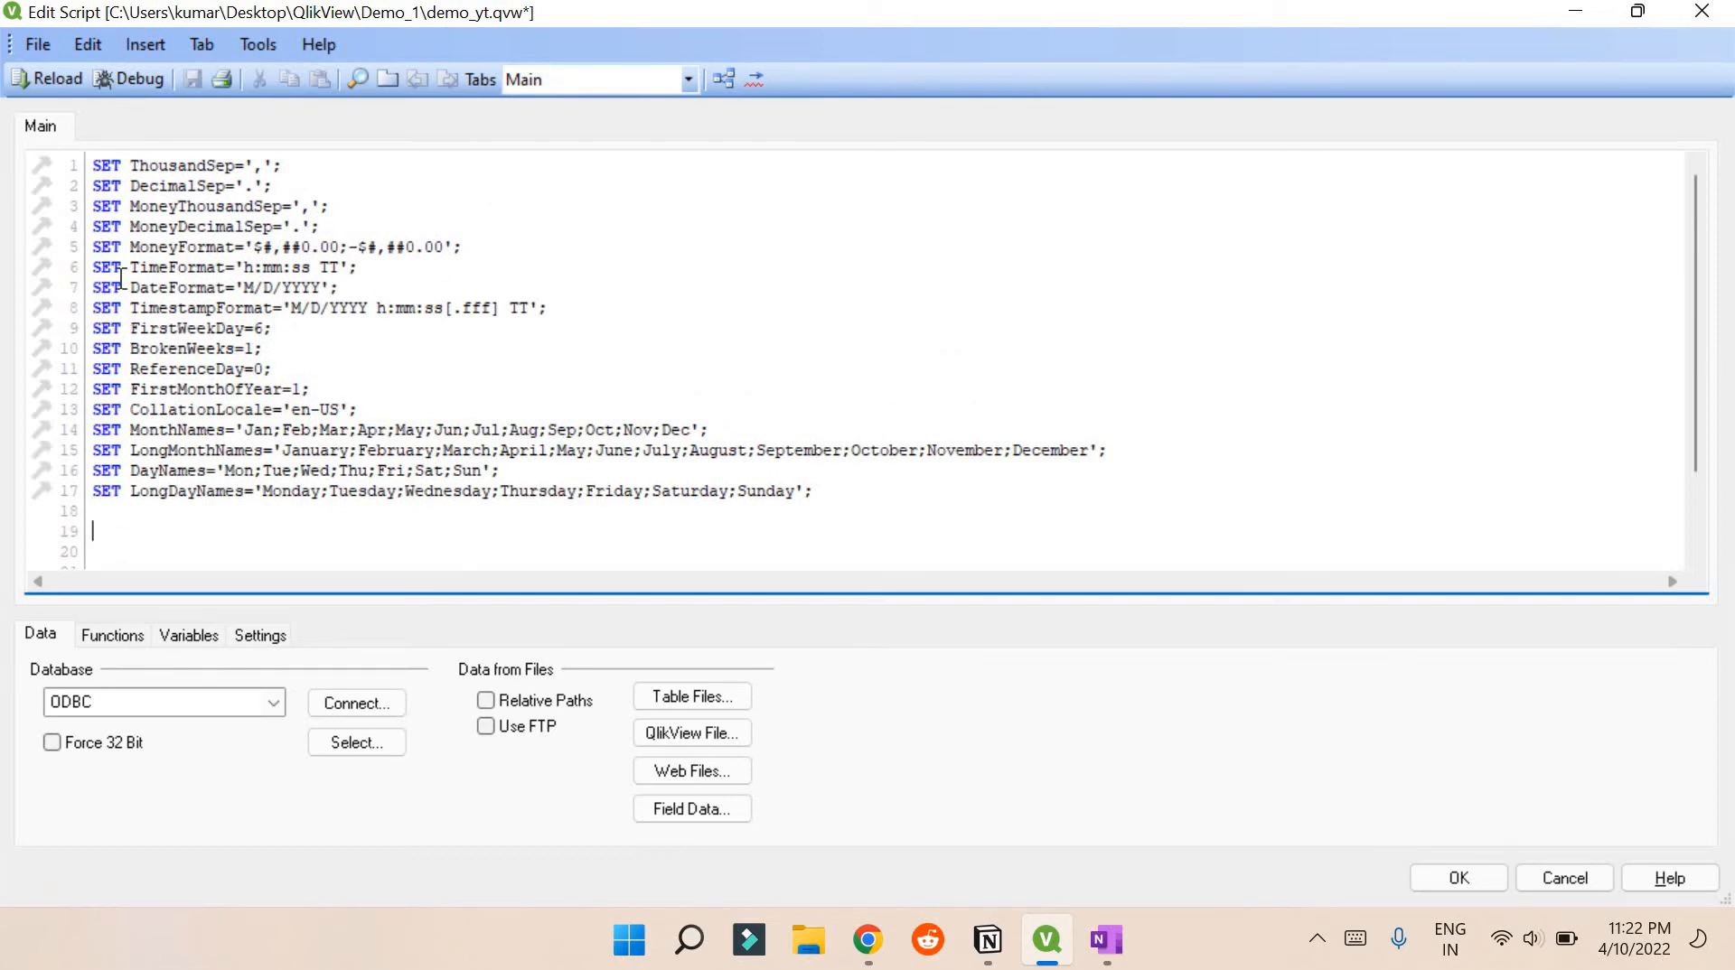
pyautogui.scroll(-2, 112, 479)
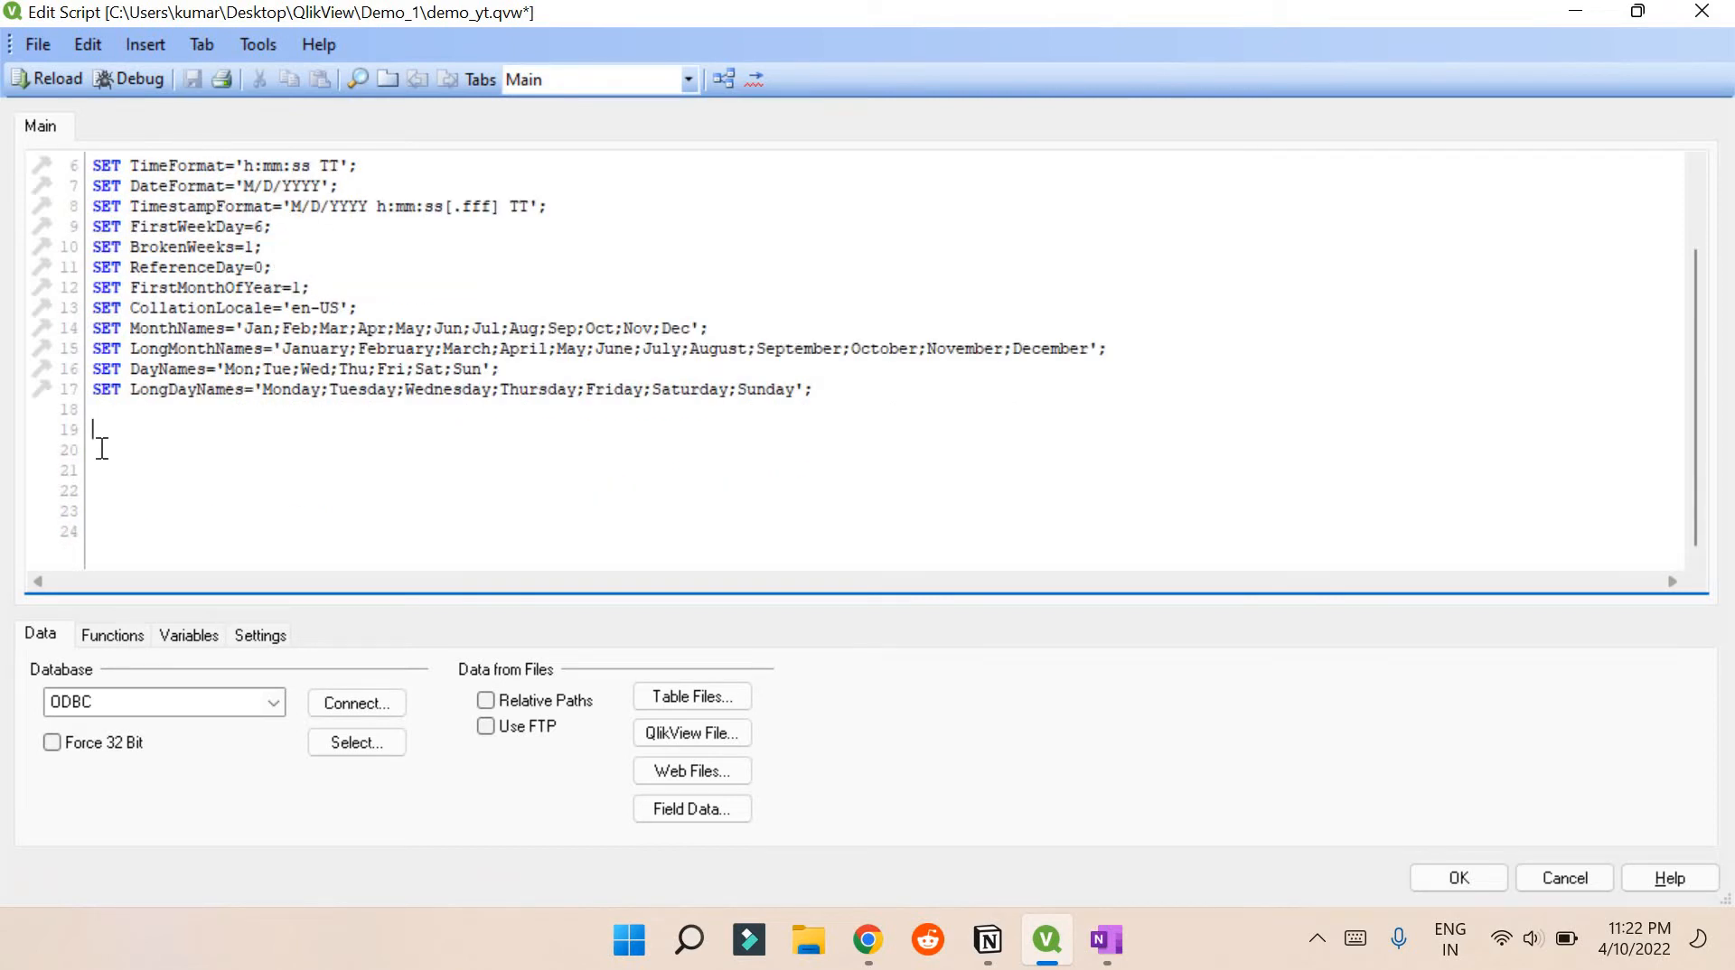
pyautogui.click(106, 454)
pyautogui.scroll(2, 106, 453)
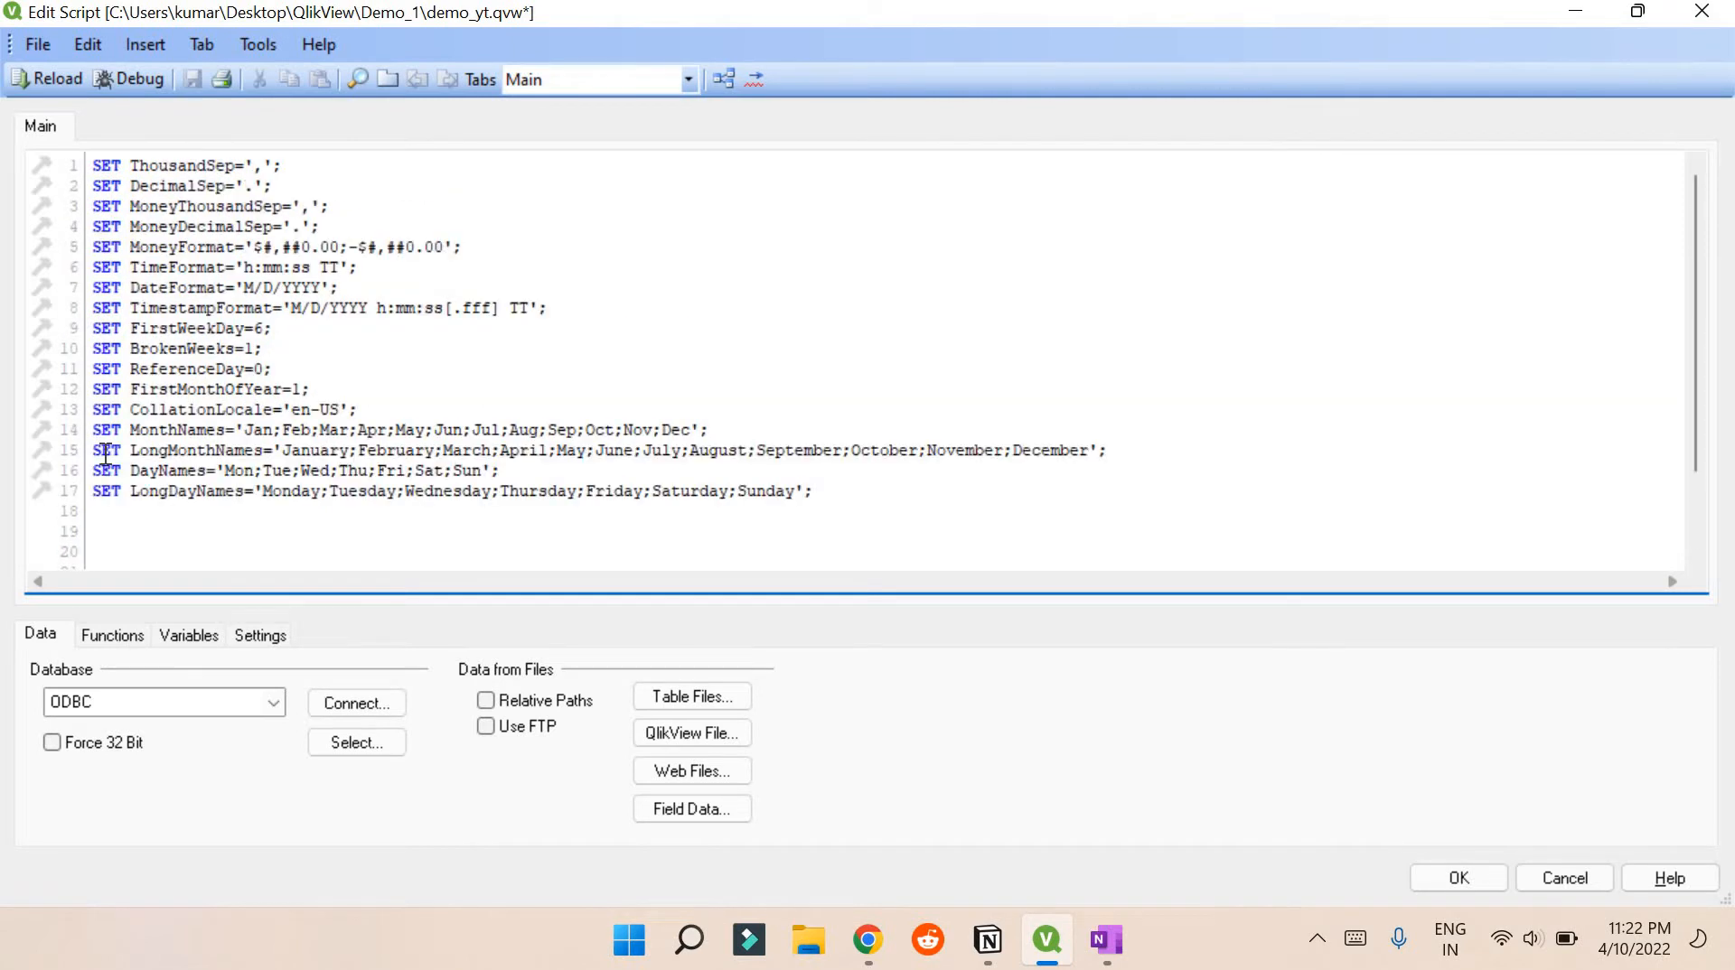
pyautogui.click(190, 48)
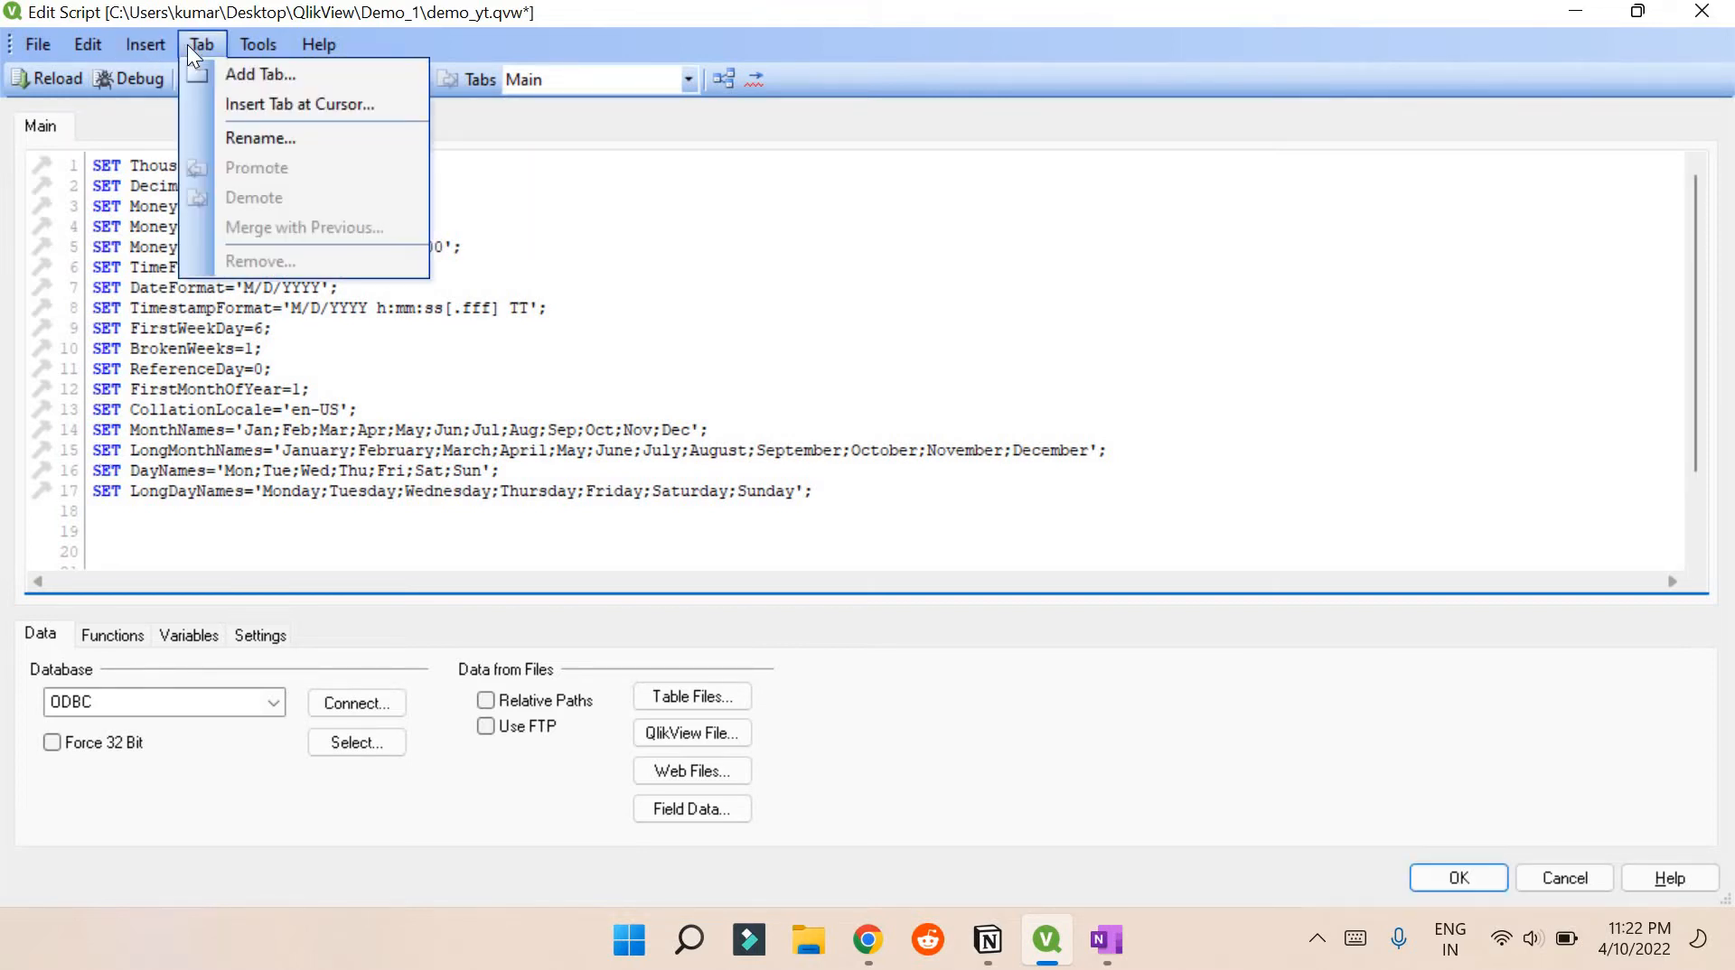
# Create a script tab named Sales next to Main
pyautogui.click(233, 72)
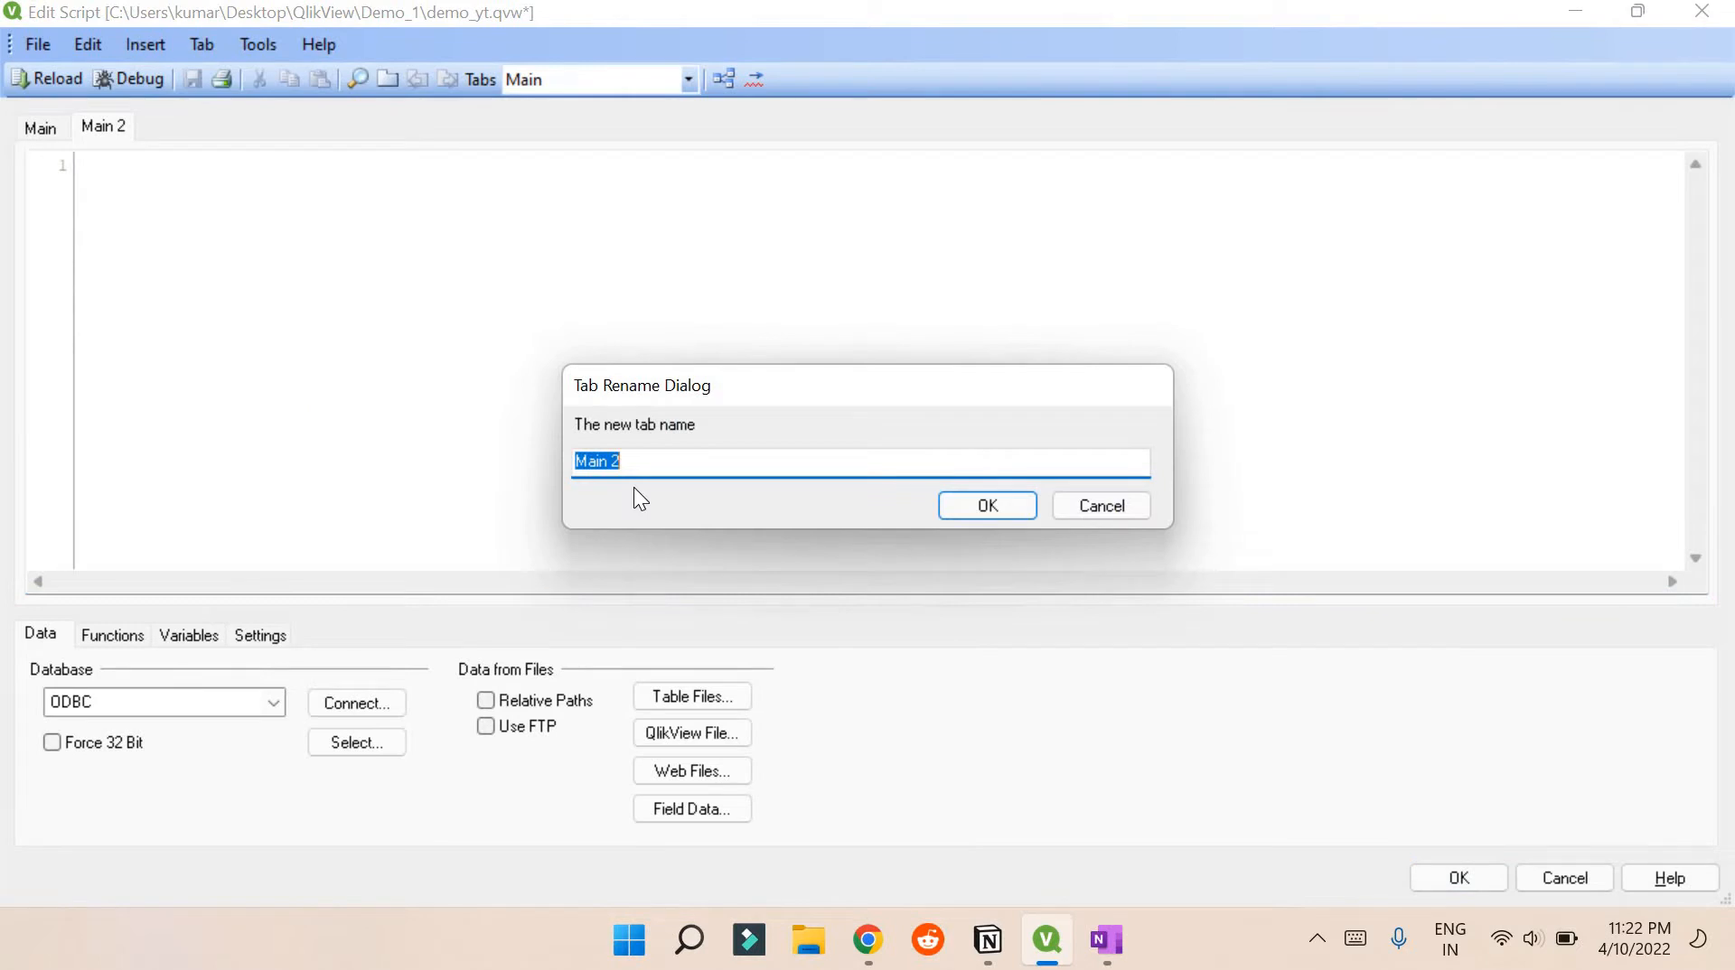
pyautogui.press('BackSpace')
pyautogui.write('SAle')
pyautogui.press('BackSpace')
pyautogui.press('BackSpace')
pyautogui.press('BackSpace')
pyautogui.write('ales')
pyautogui.press('Return')
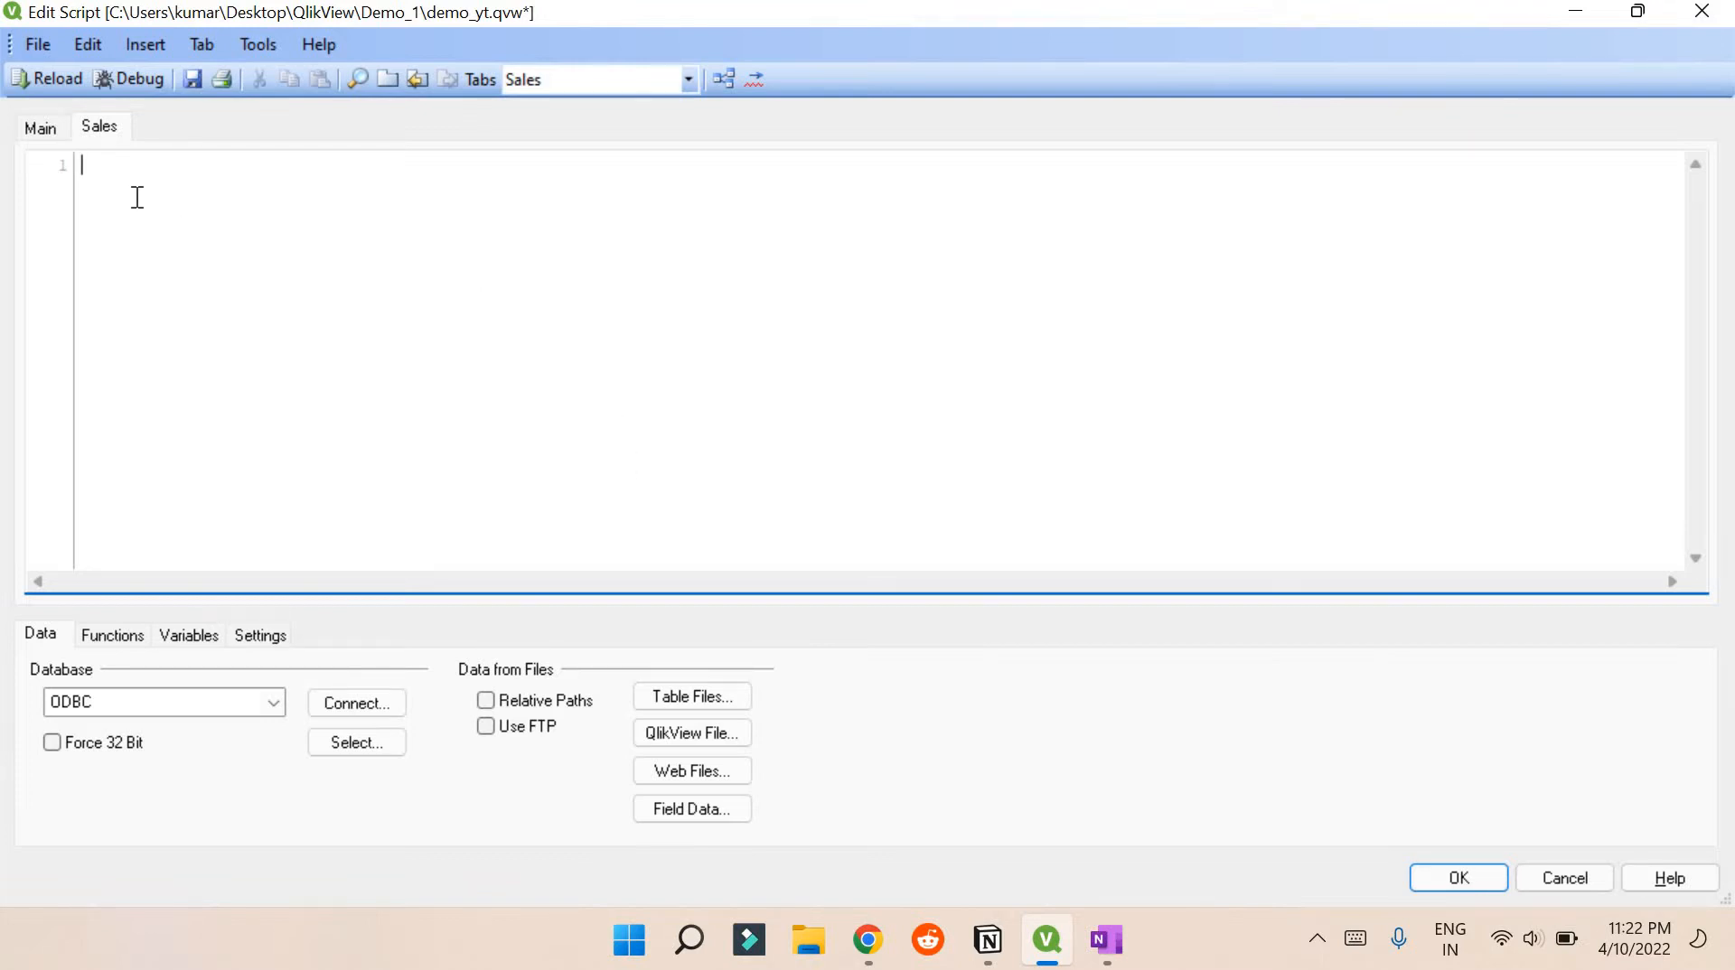
pyautogui.click(706, 701)
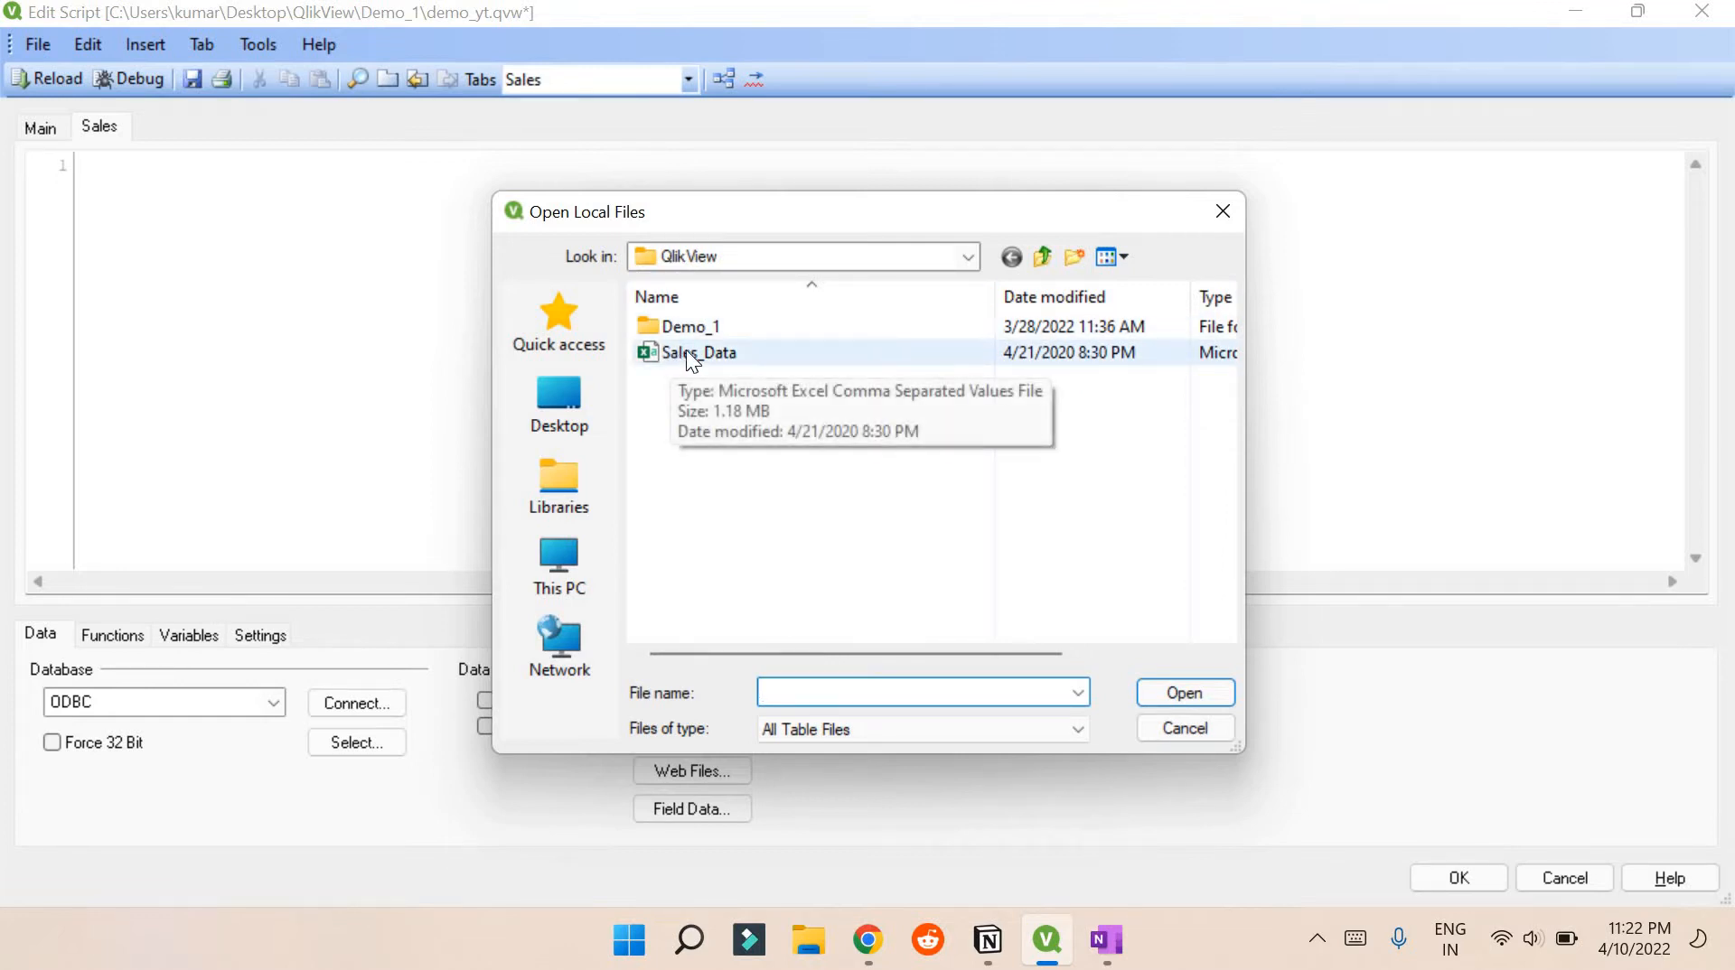
# Load Sales_Data.csv through the File Wizard to insert a LOAD of all 15 fields
pyautogui.click(691, 352)
pyautogui.click(1183, 689)
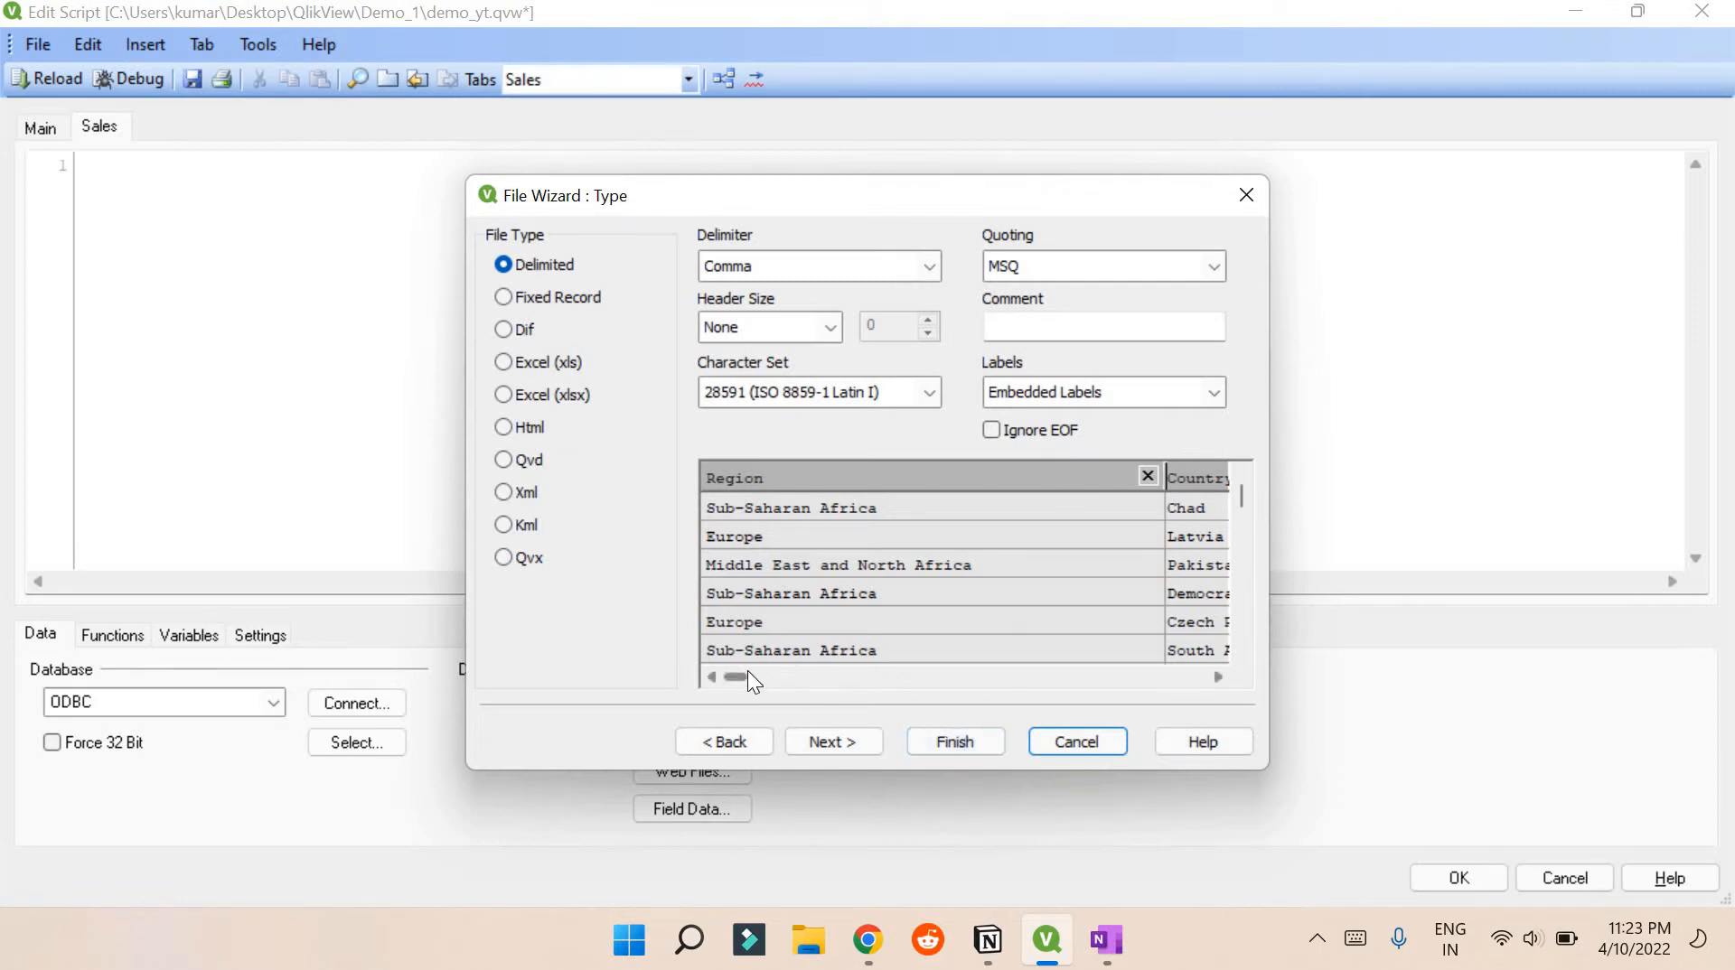
pyautogui.moveTo(734, 674)
pyautogui.mouseDown()
pyautogui.moveTo(1162, 658)
pyautogui.moveTo(721, 676)
pyautogui.mouseUp()
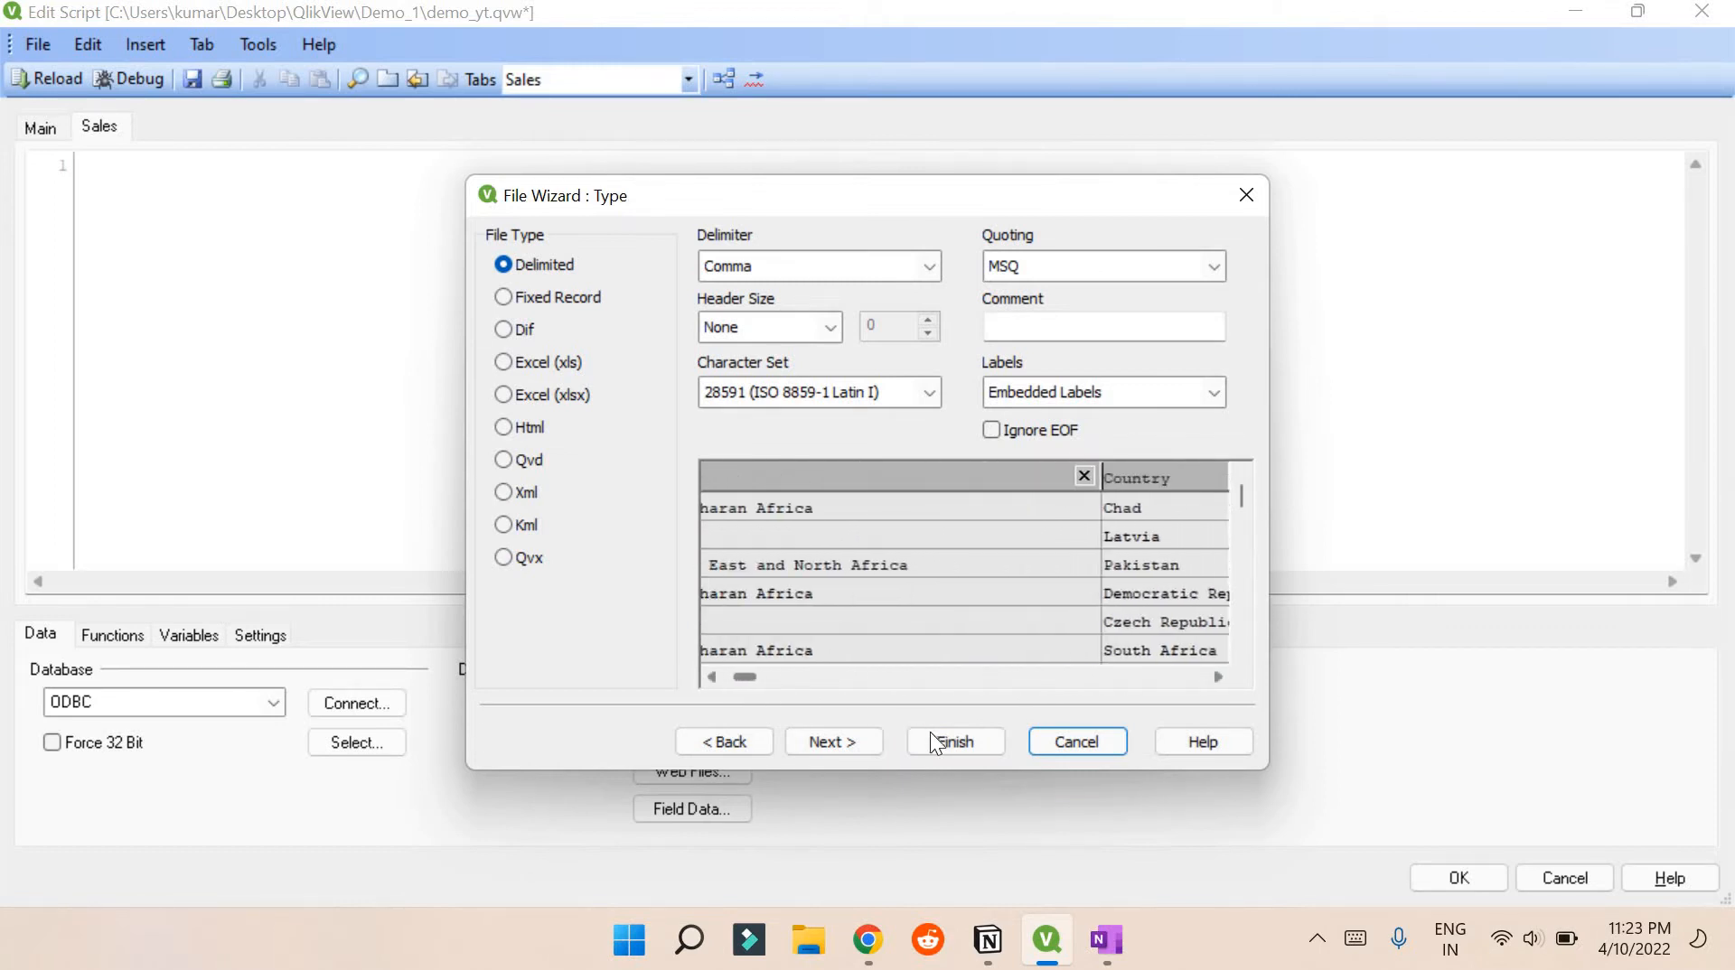
pyautogui.click(936, 737)
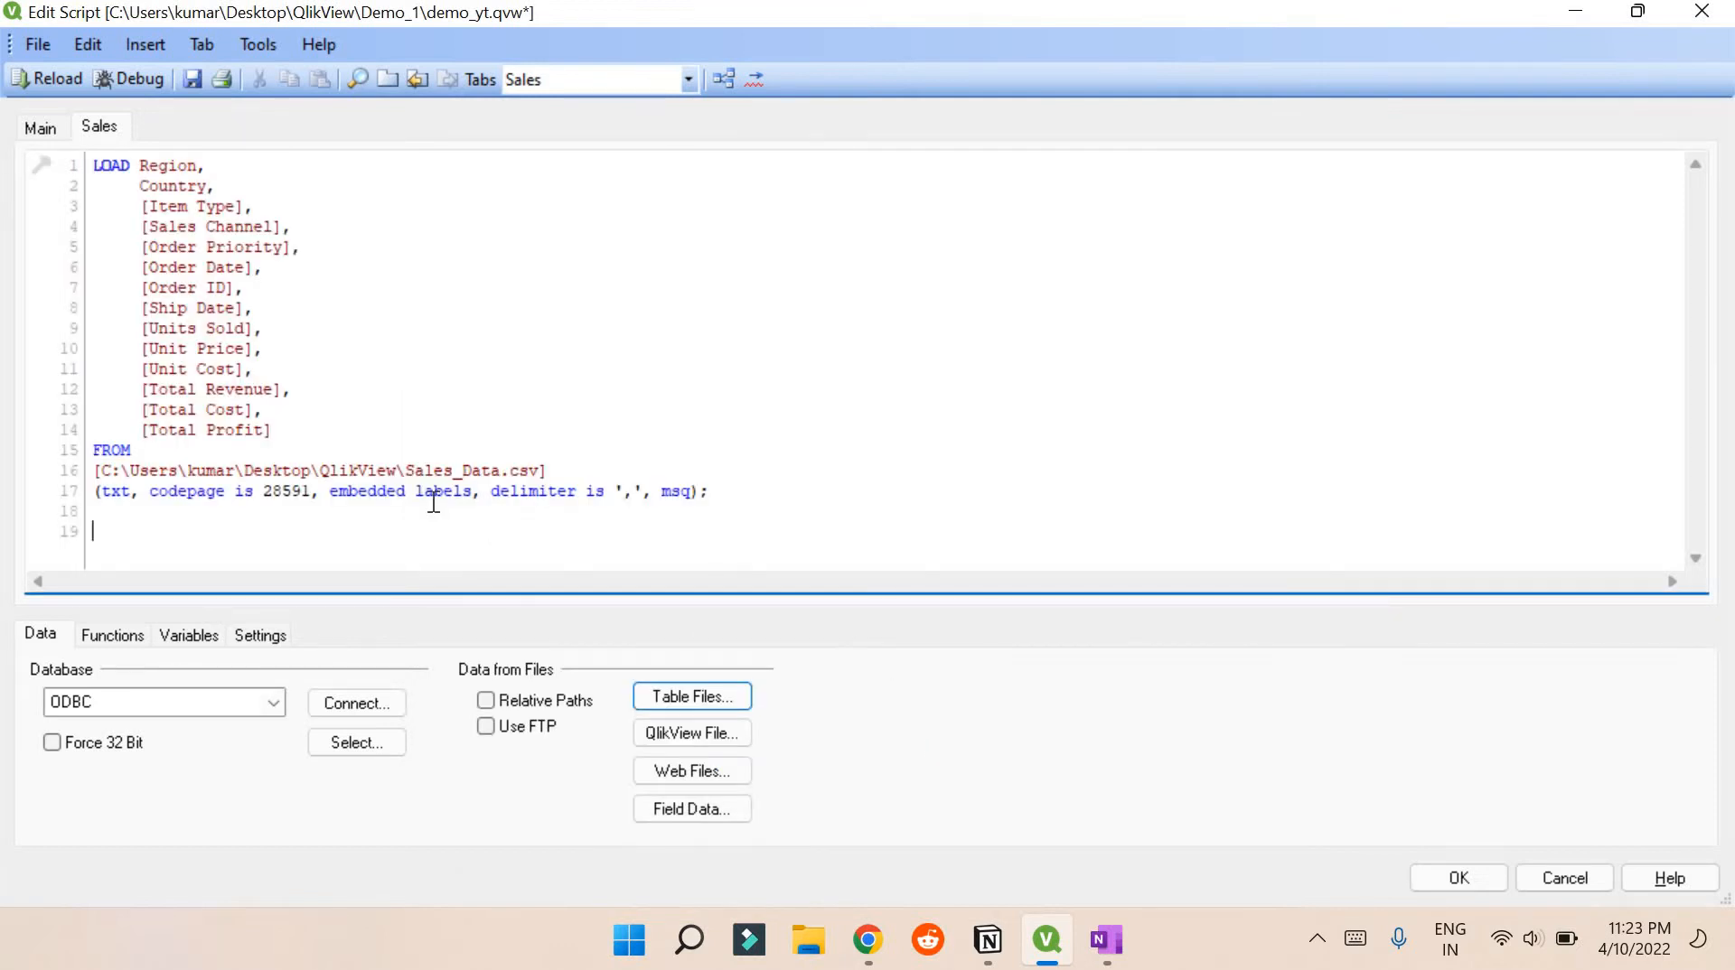
# Insert a line above LOAD and label the statement as the Sales: table
pyautogui.moveTo(95, 167); pyautogui.dragTo(445, 470)
pyautogui.click(93, 166)
pyautogui.press('Return')
pyautogui.press('Up')
pyautogui.write('Sales:')
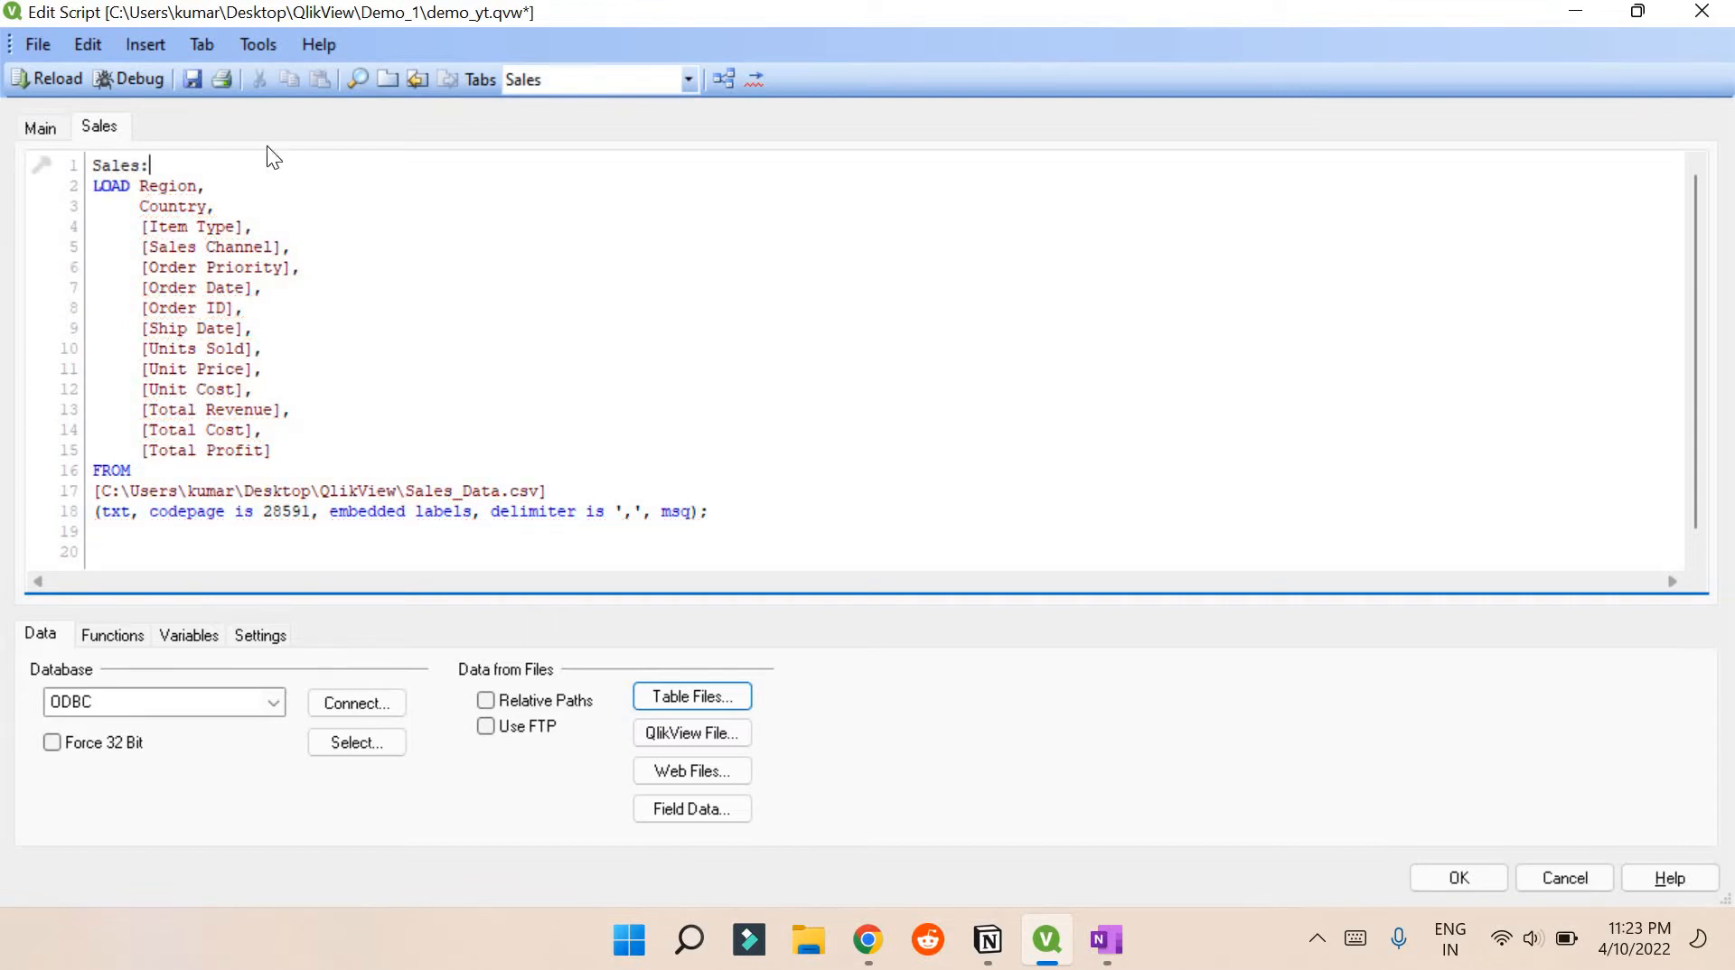
# Add the comment '//It is the name of the table' after the Sales: label
pyautogui.moveTo(93, 166); pyautogui.dragTo(151, 166)
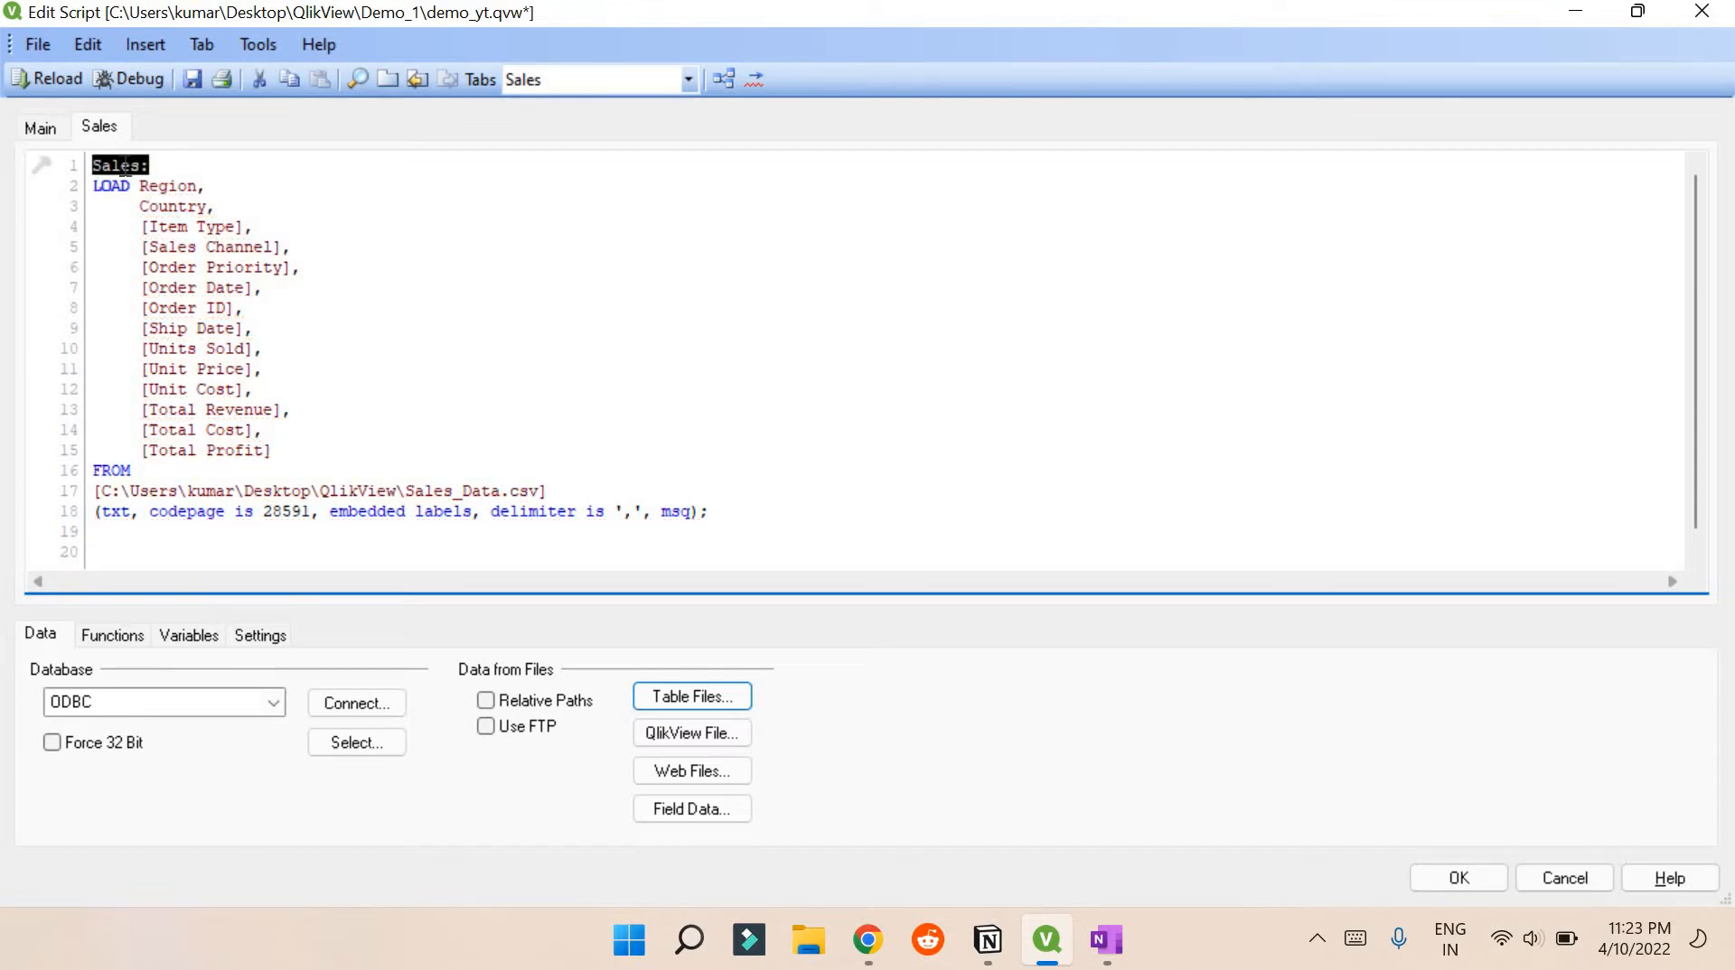
pyautogui.press('End')
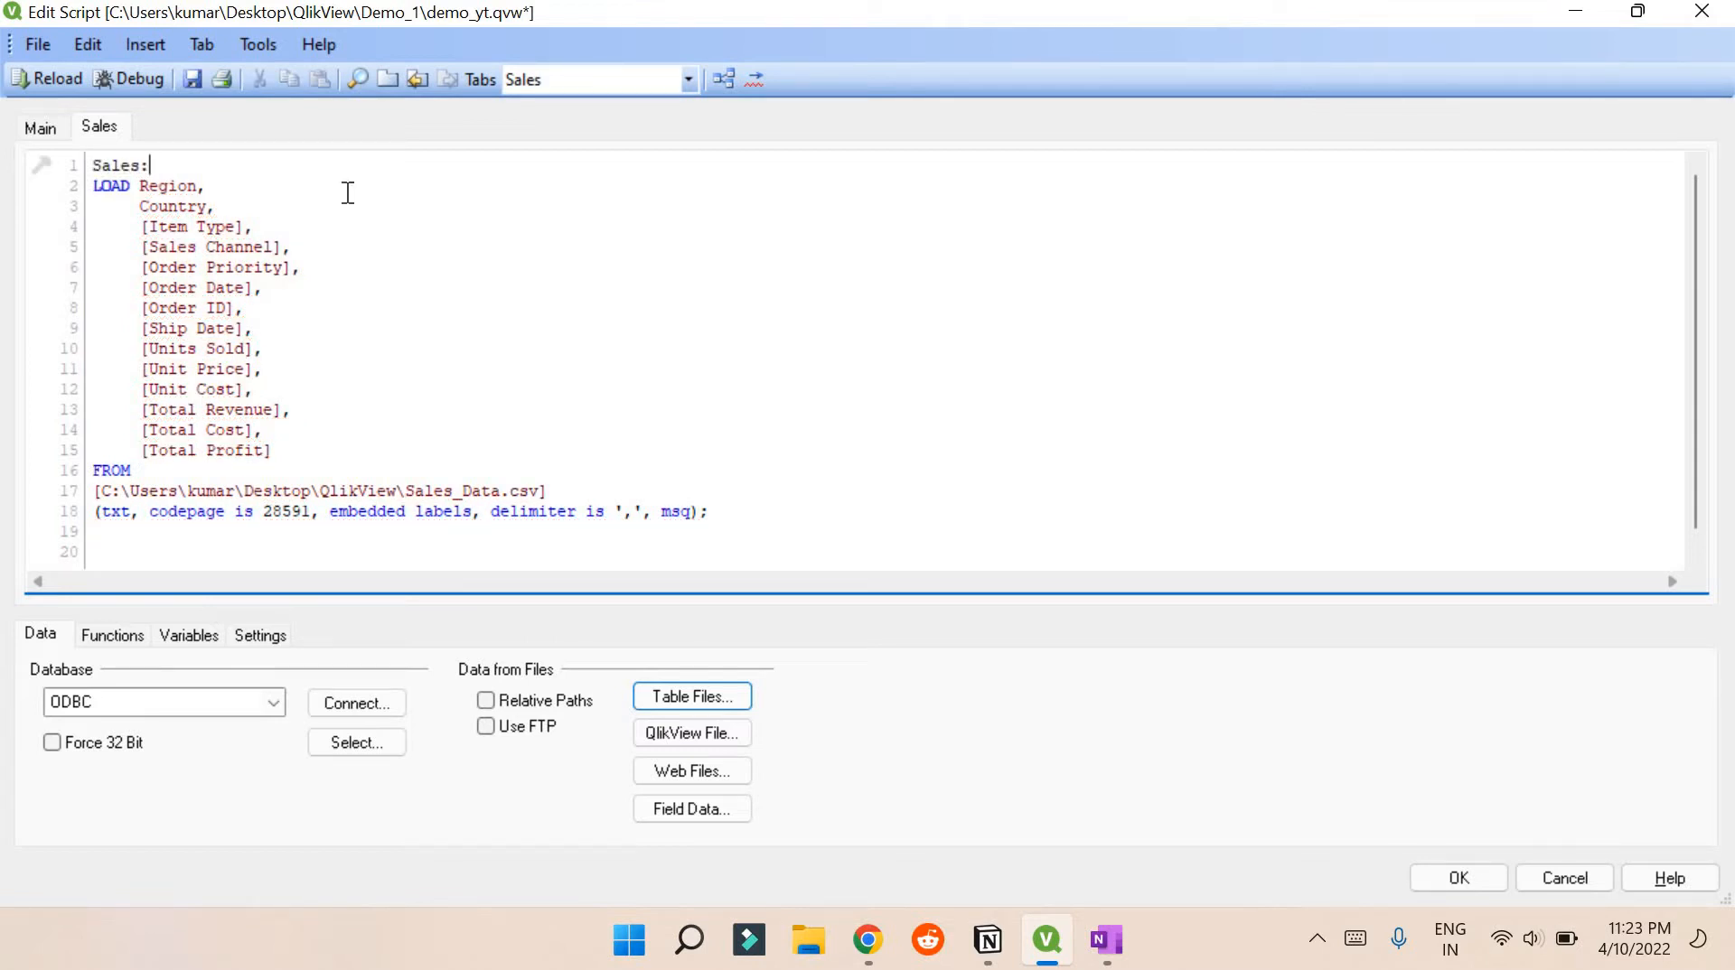
pyautogui.write('//')
pyautogui.write('It is')
pyautogui.write(' the asse')
pyautogui.press('BackSpace')
pyautogui.press('BackSpace')
pyautogui.press('BackSpace')
pyautogui.press('BackSpace')
pyautogui.write('name of the')
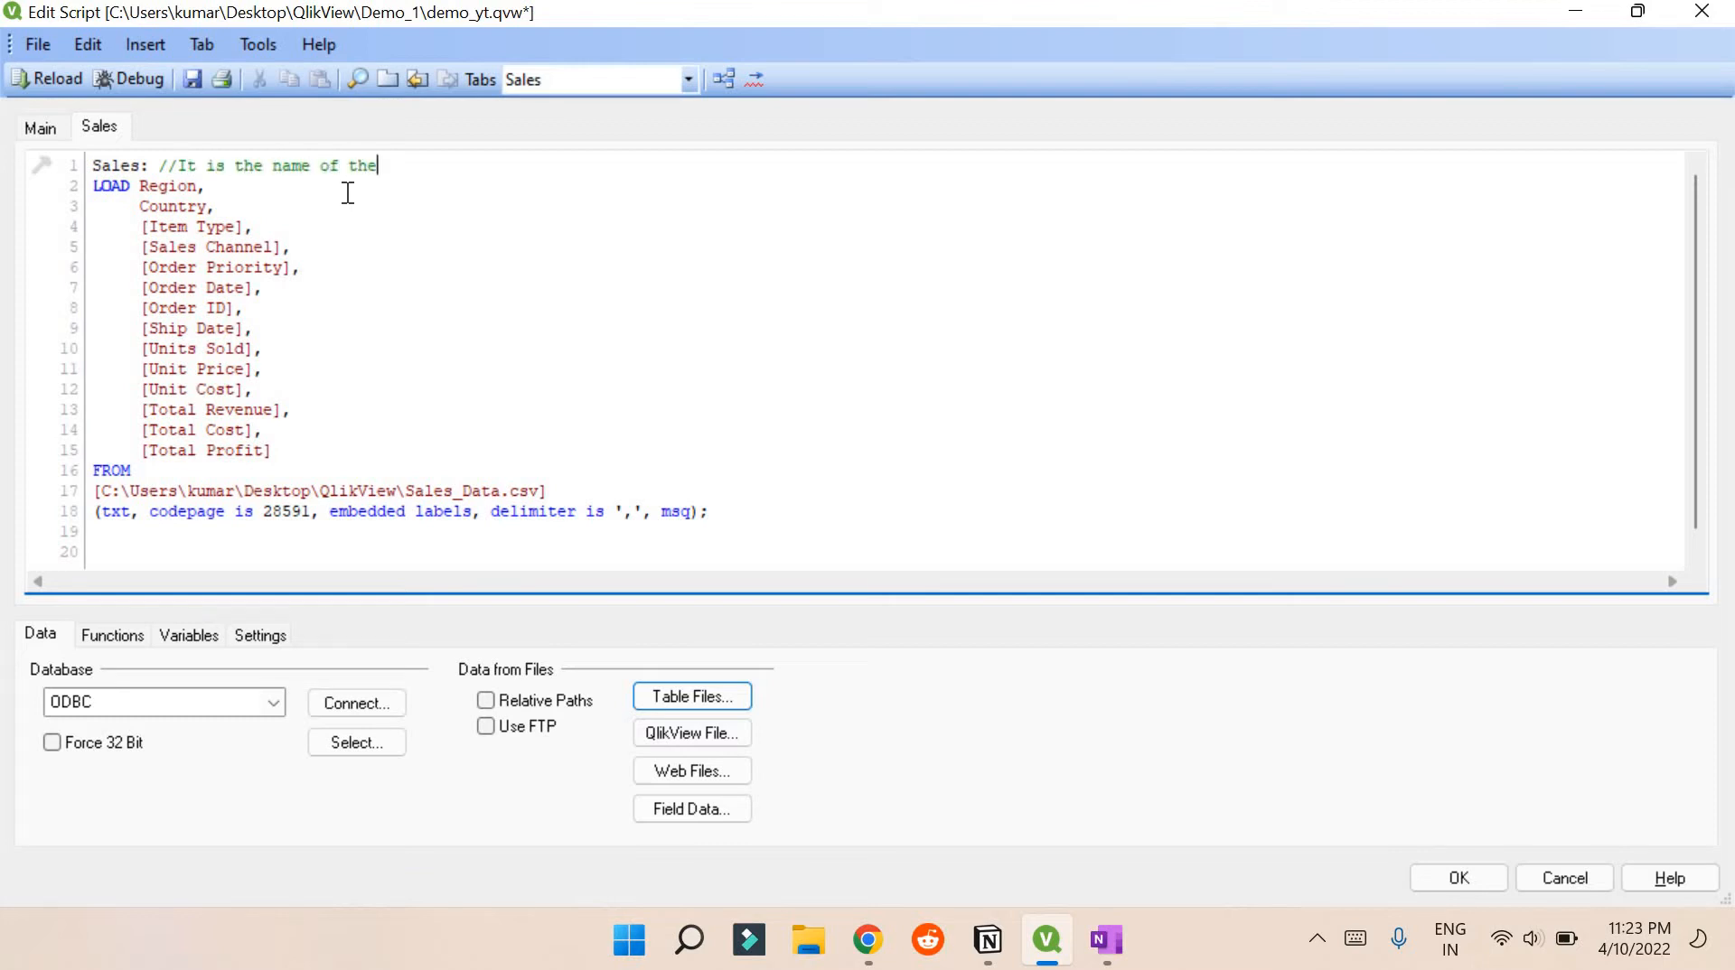
pyautogui.write(' table')
# Alias the [Sales Channel] field as Channel in the LOAD field list
pyautogui.moveTo(140, 244); pyautogui.dragTo(268, 253)
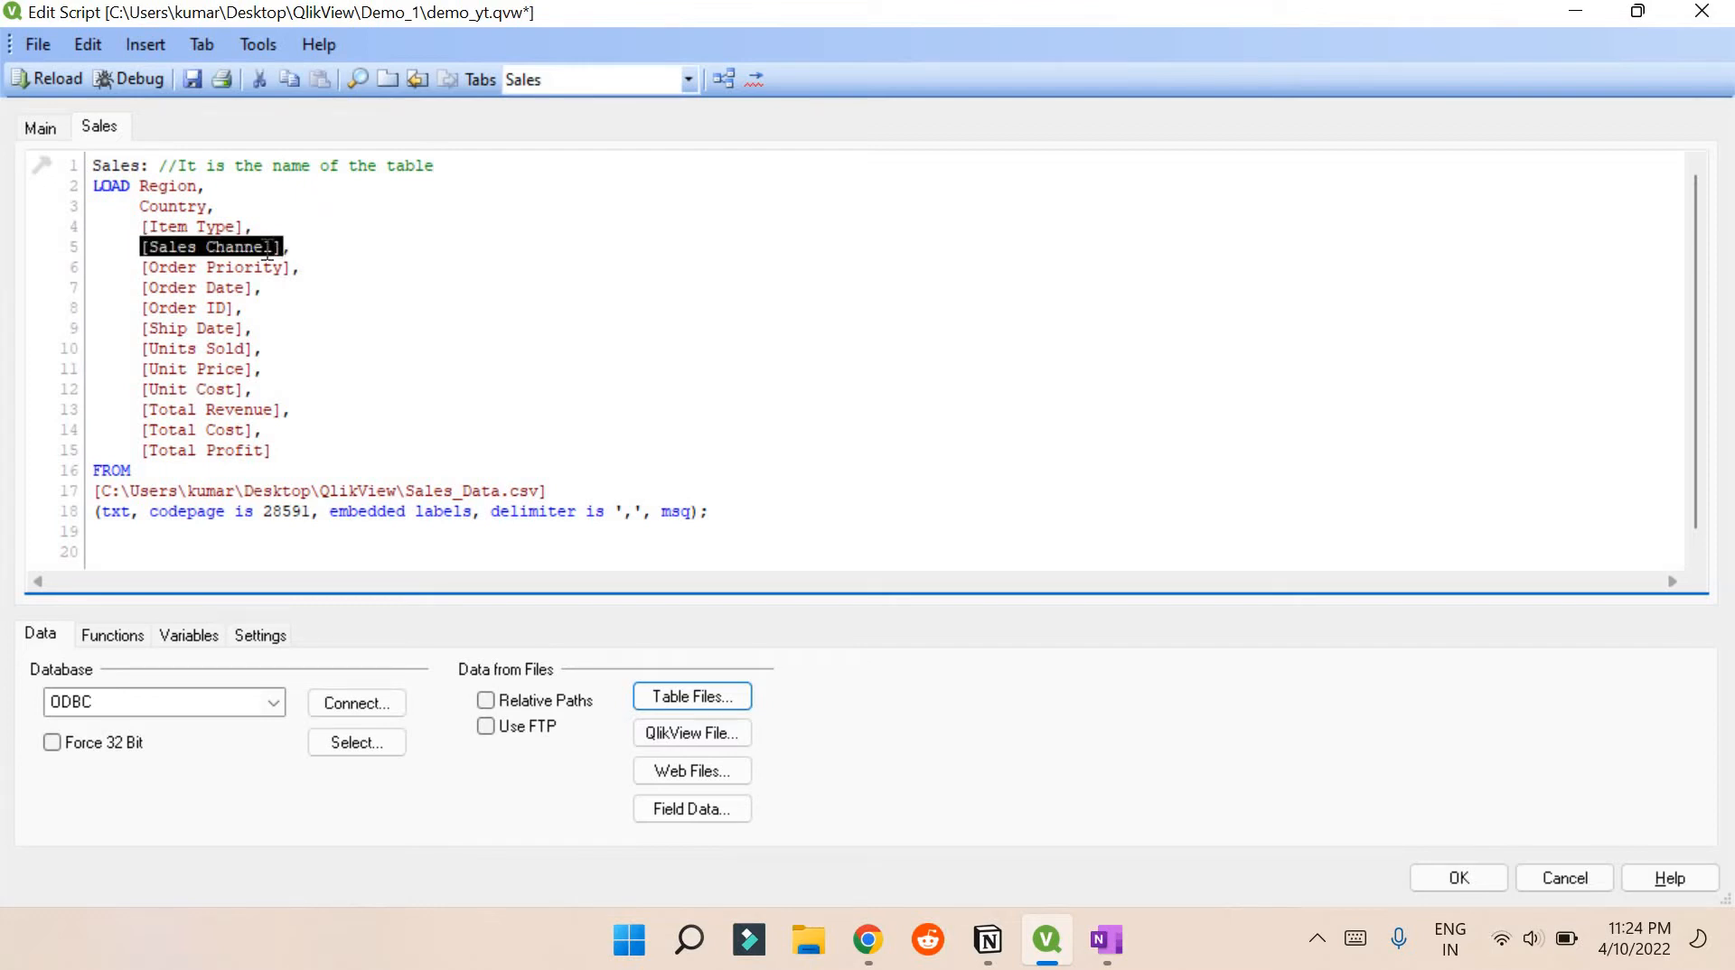
pyautogui.moveTo(140, 206); pyautogui.dragTo(209, 206)
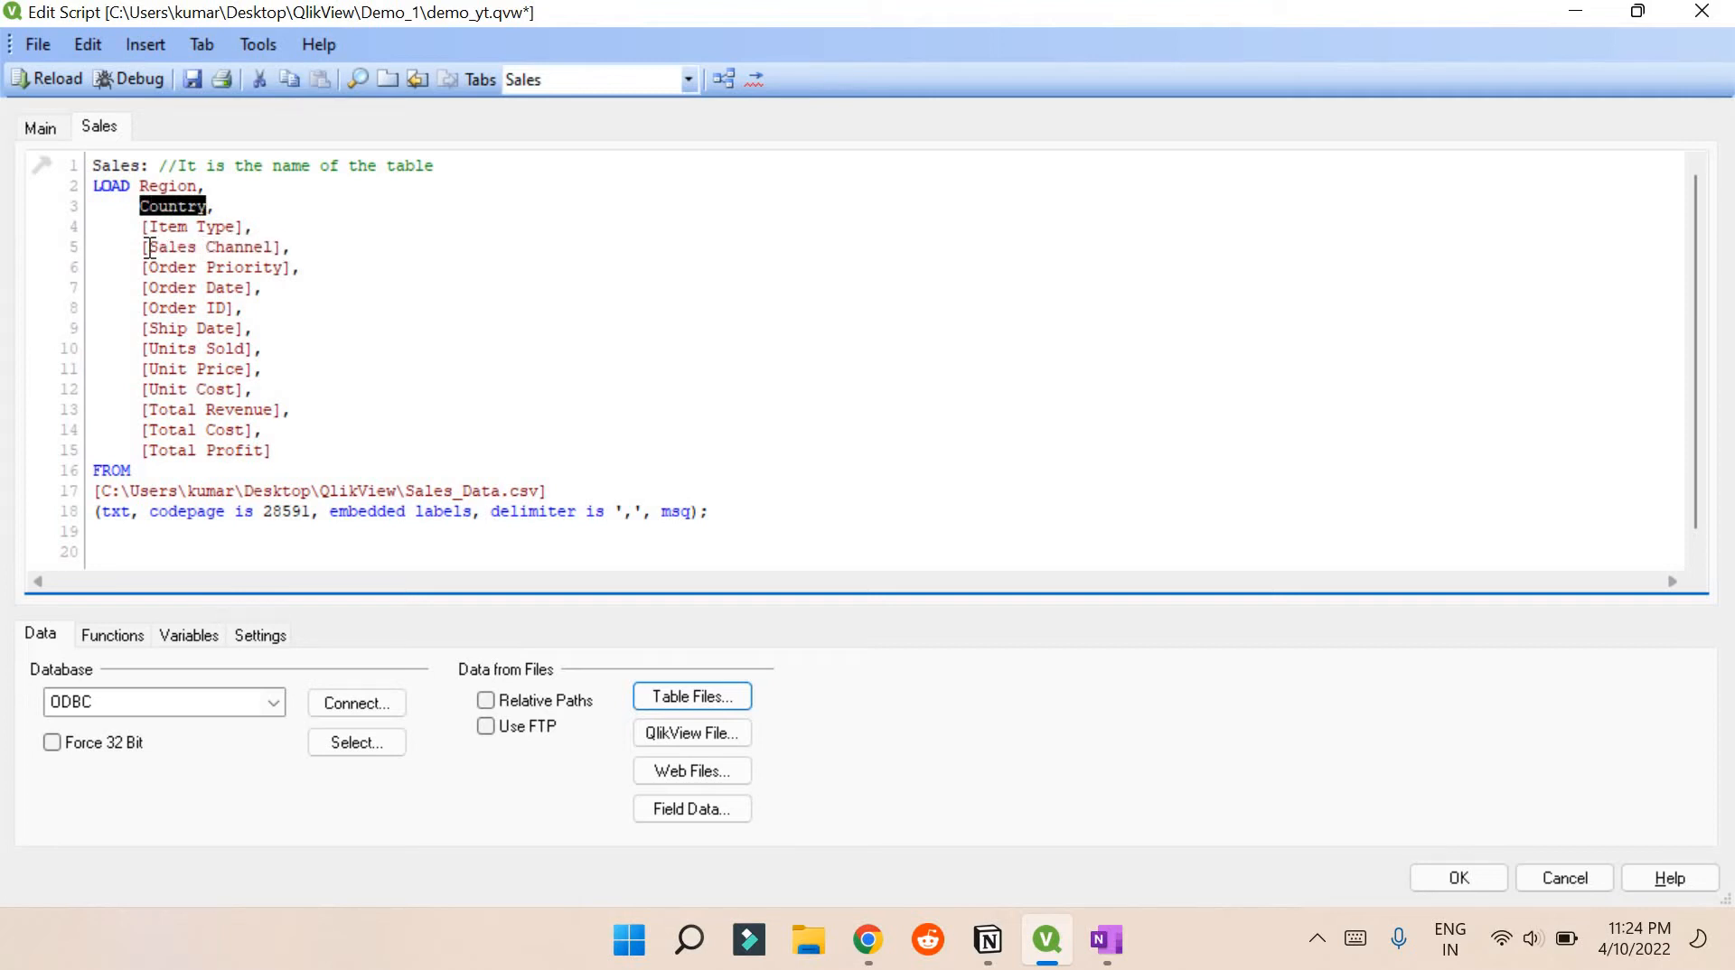
pyautogui.moveTo(141, 246); pyautogui.dragTo(284, 245)
pyautogui.press('Right')
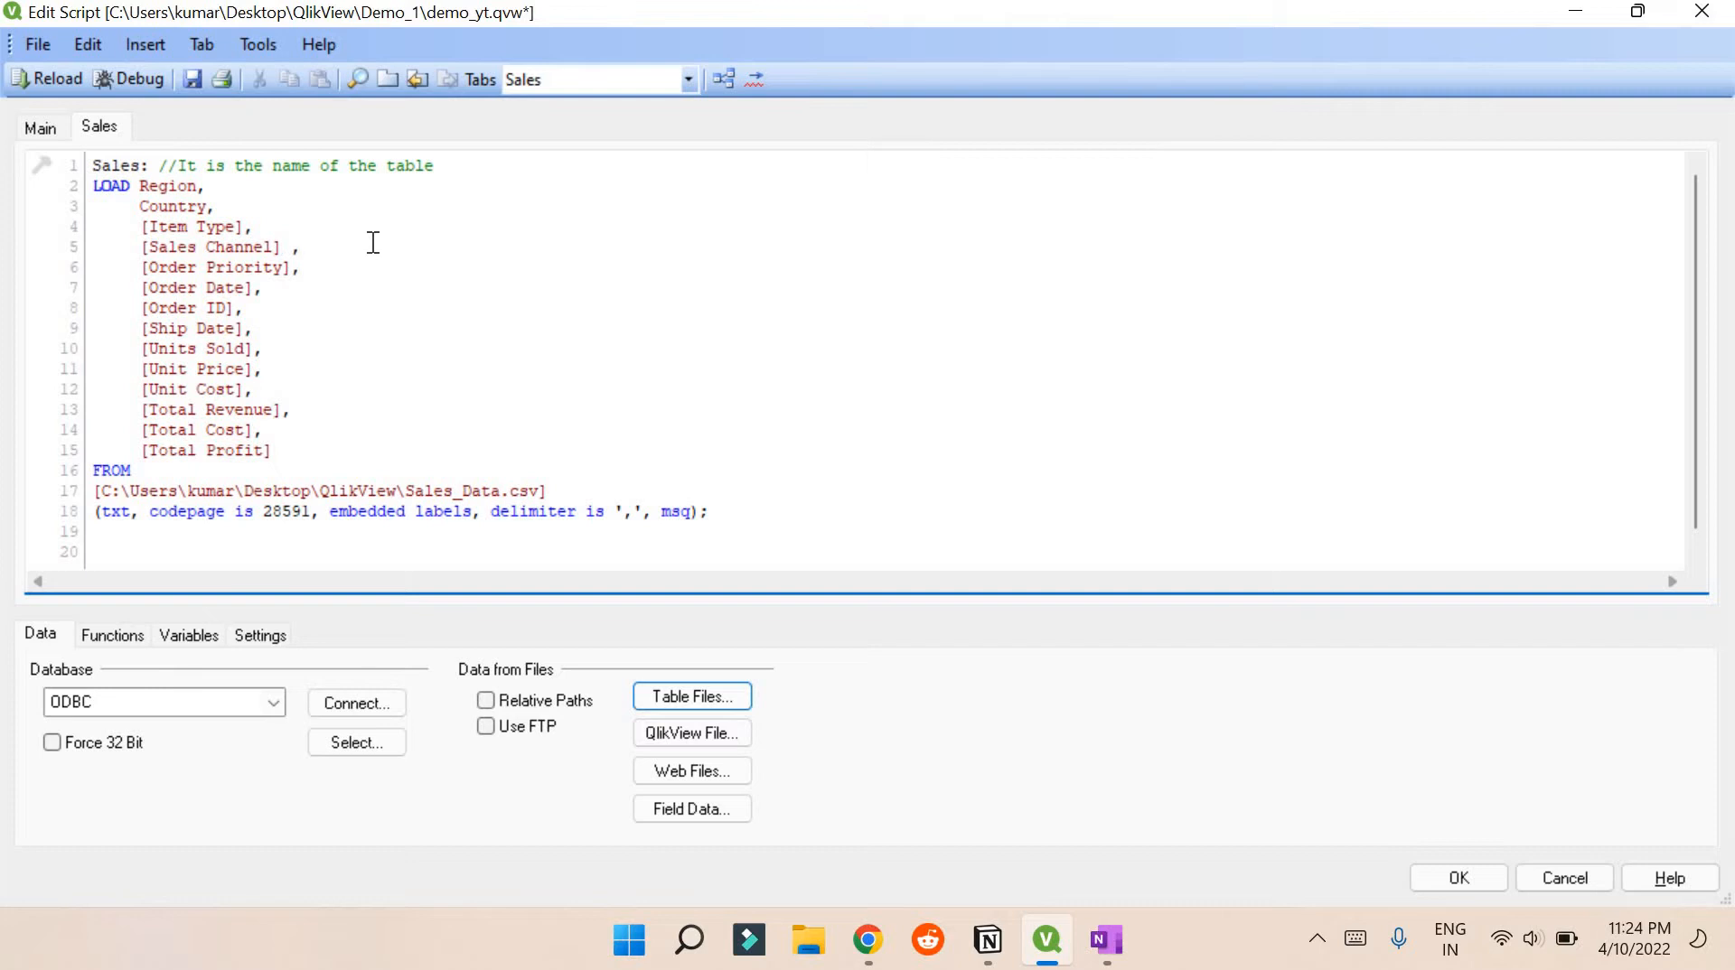
pyautogui.write('as Channel')
pyautogui.moveTo(147, 247); pyautogui.dragTo(244, 247)
pyautogui.doubleClick(376, 247)
# Review the Sales table label and the Sales_Data file name in the script
pyautogui.moveTo(102, 165)
pyautogui.mouseDown()
pyautogui.moveTo(142, 167)
pyautogui.moveTo(93, 173)
pyautogui.mouseUp()
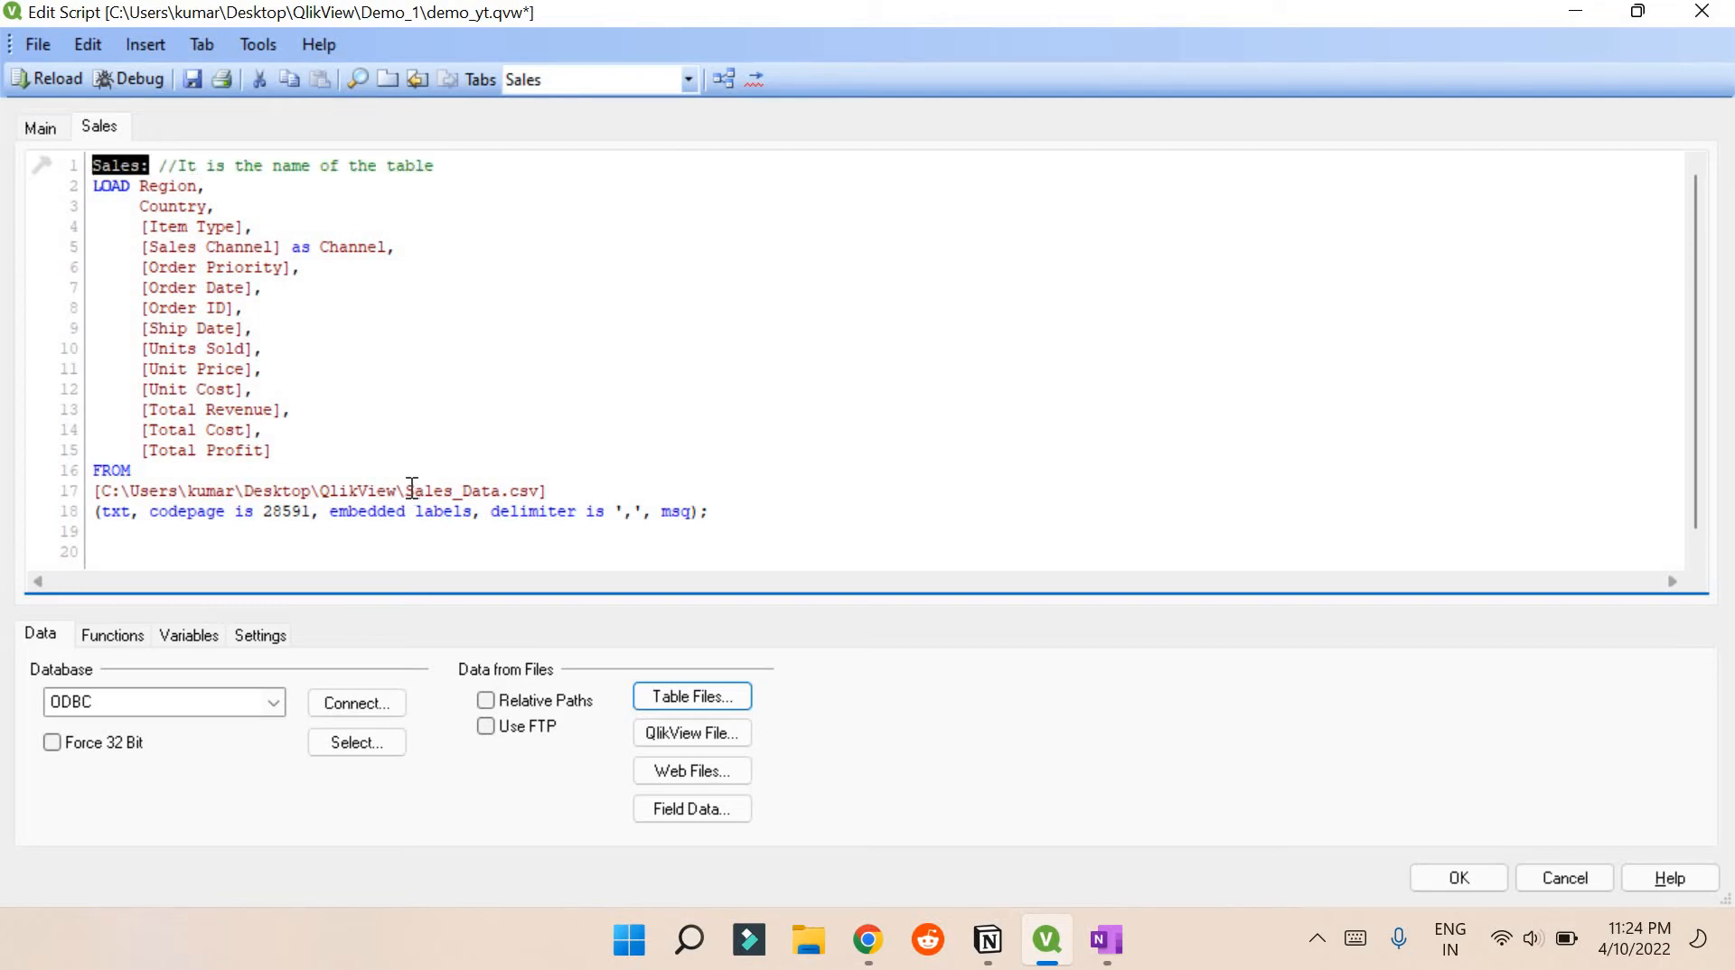
pyautogui.moveTo(415, 488); pyautogui.dragTo(495, 486)
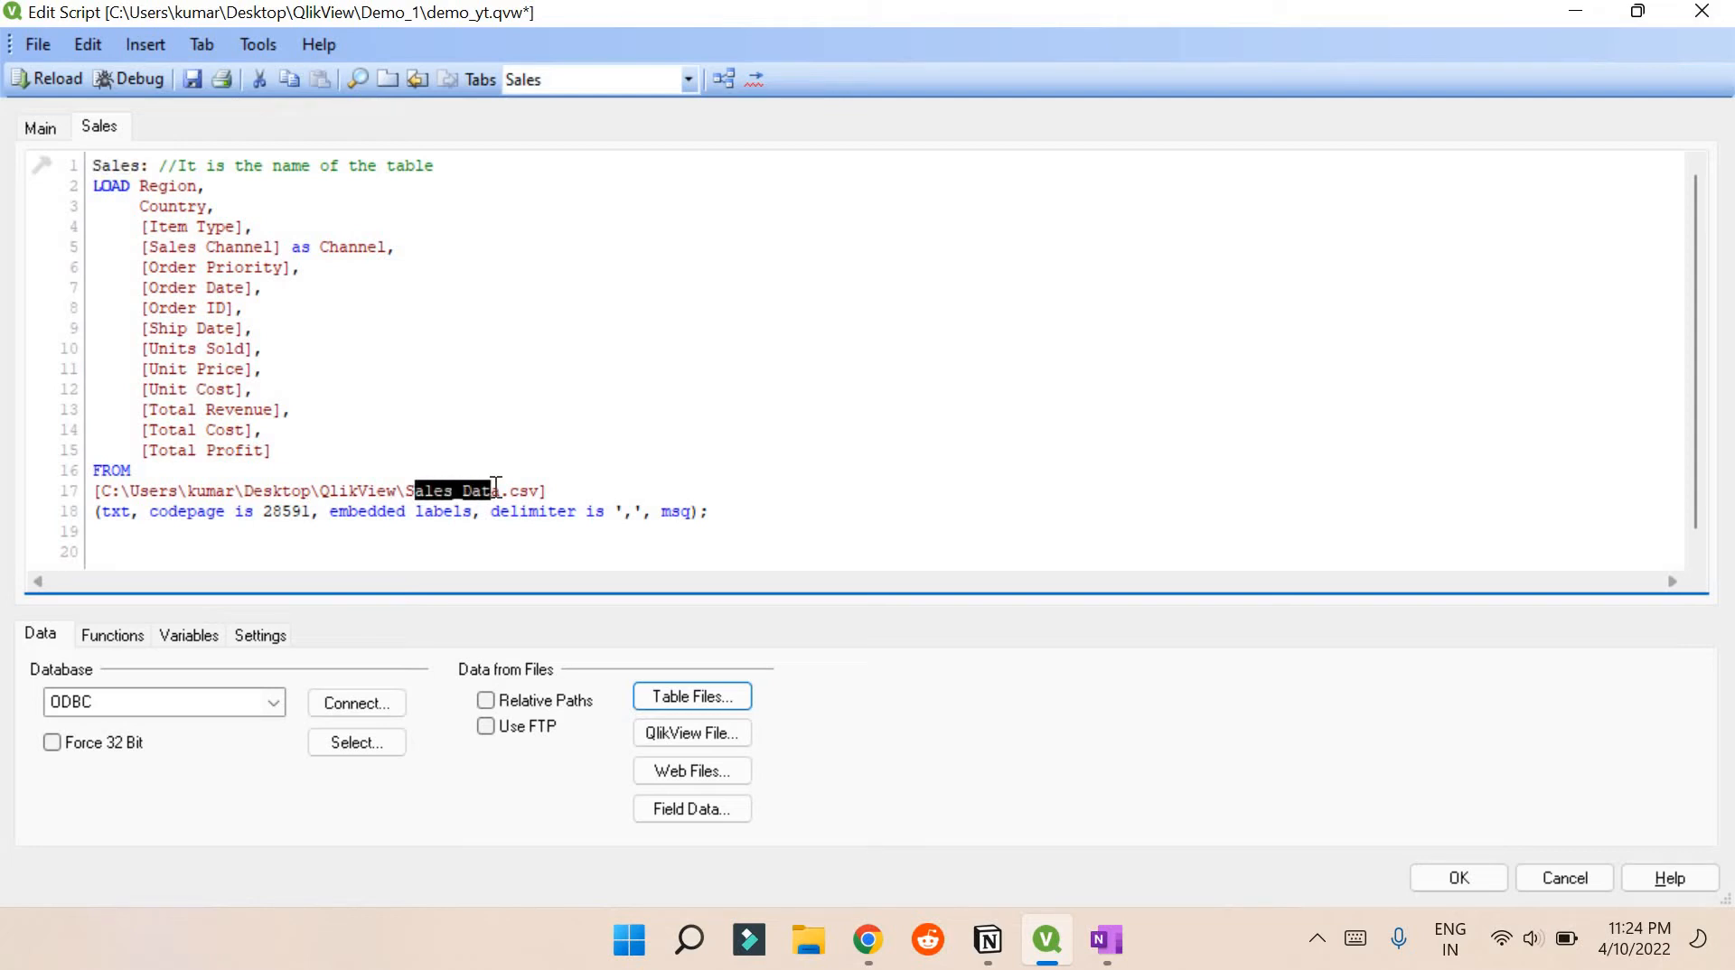
pyautogui.moveTo(406, 491); pyautogui.dragTo(500, 490)
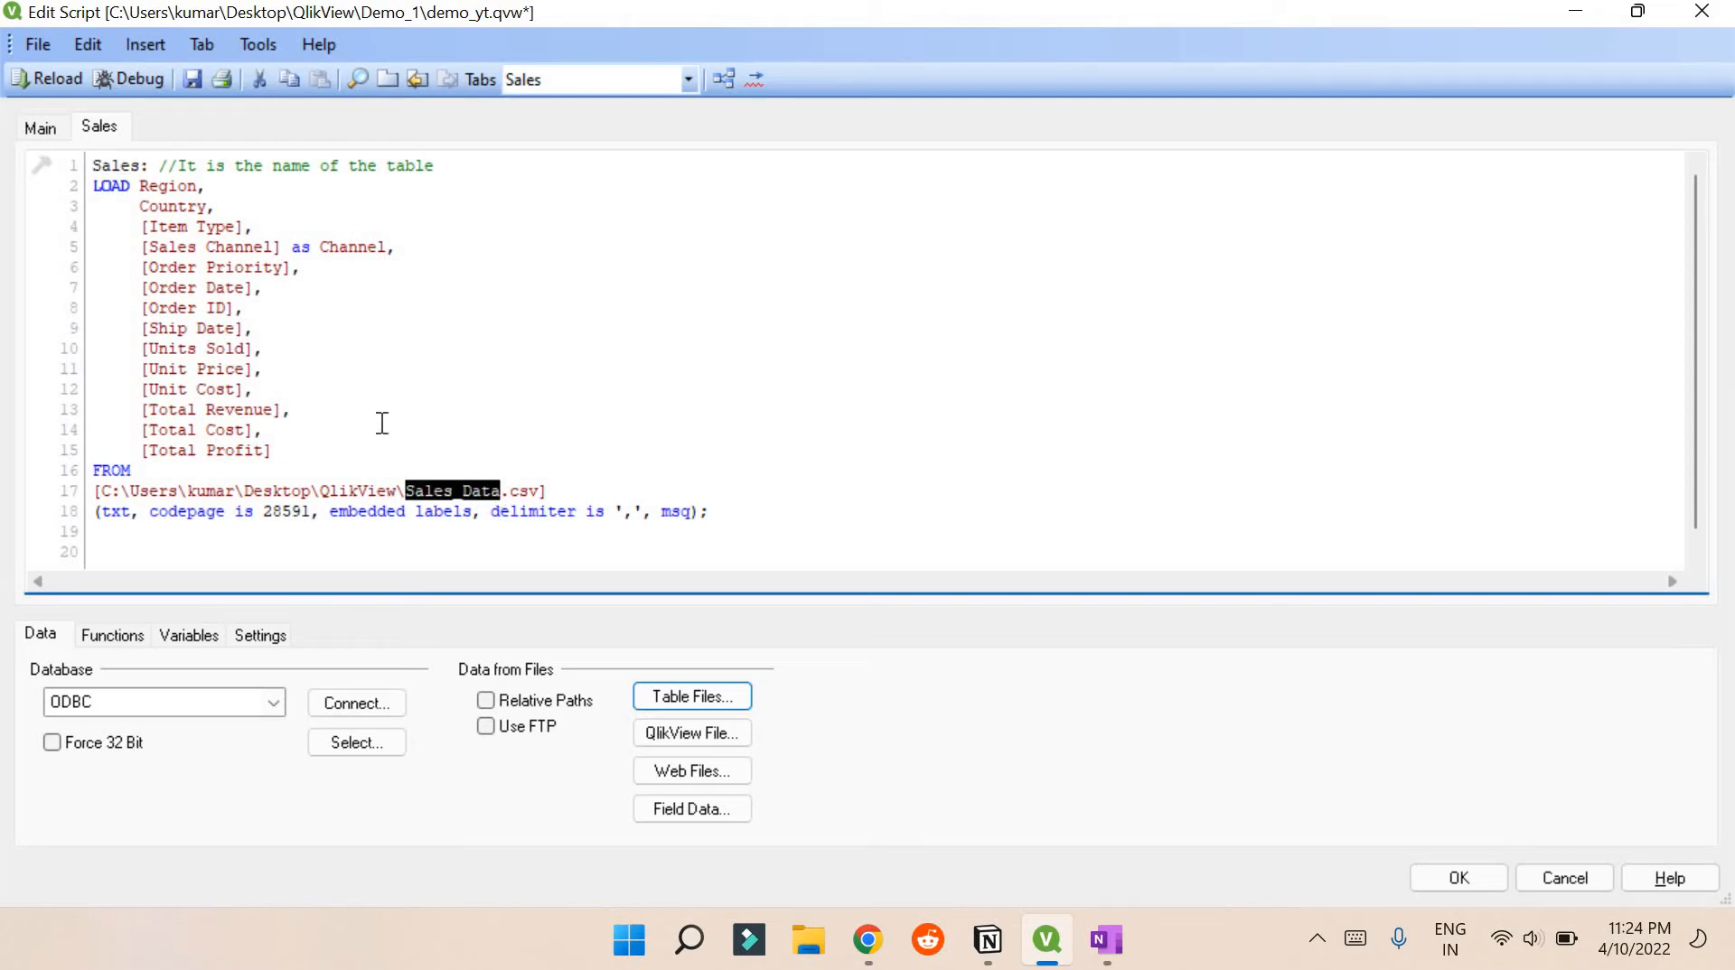
pyautogui.click(294, 356)
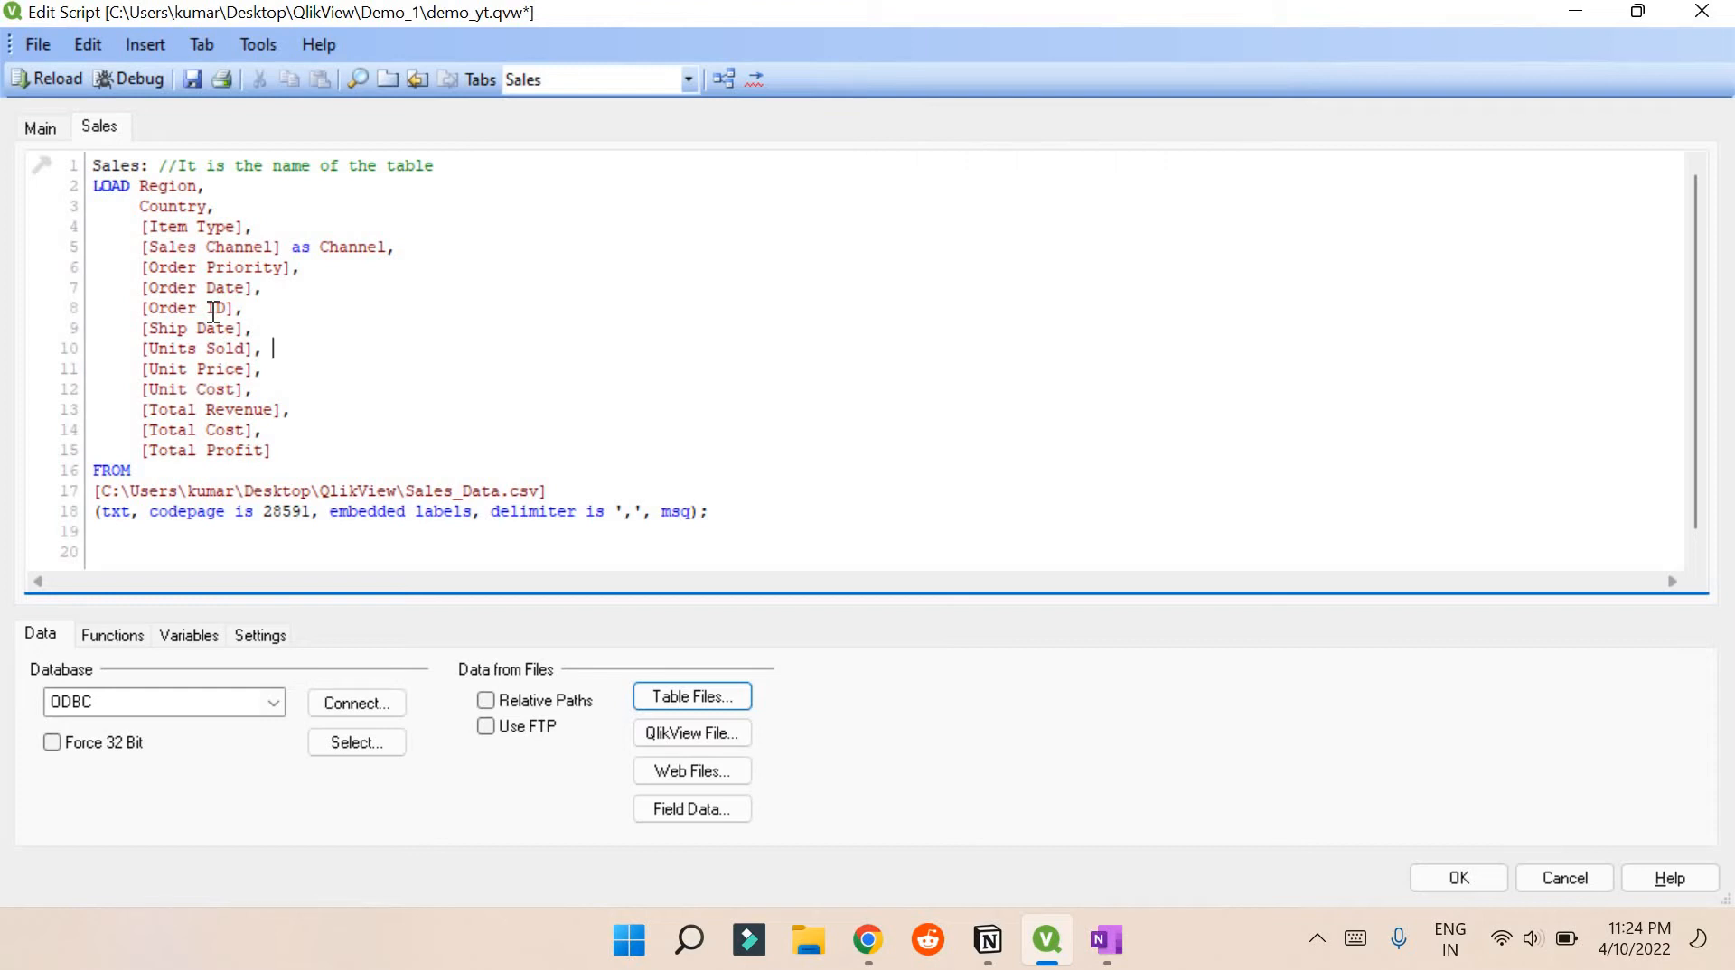
# Wrap [Order Date] on line 7 in date() followed by the as keyword
pyautogui.click(138, 289)
pyautogui.moveTo(140, 288); pyautogui.dragTo(254, 290)
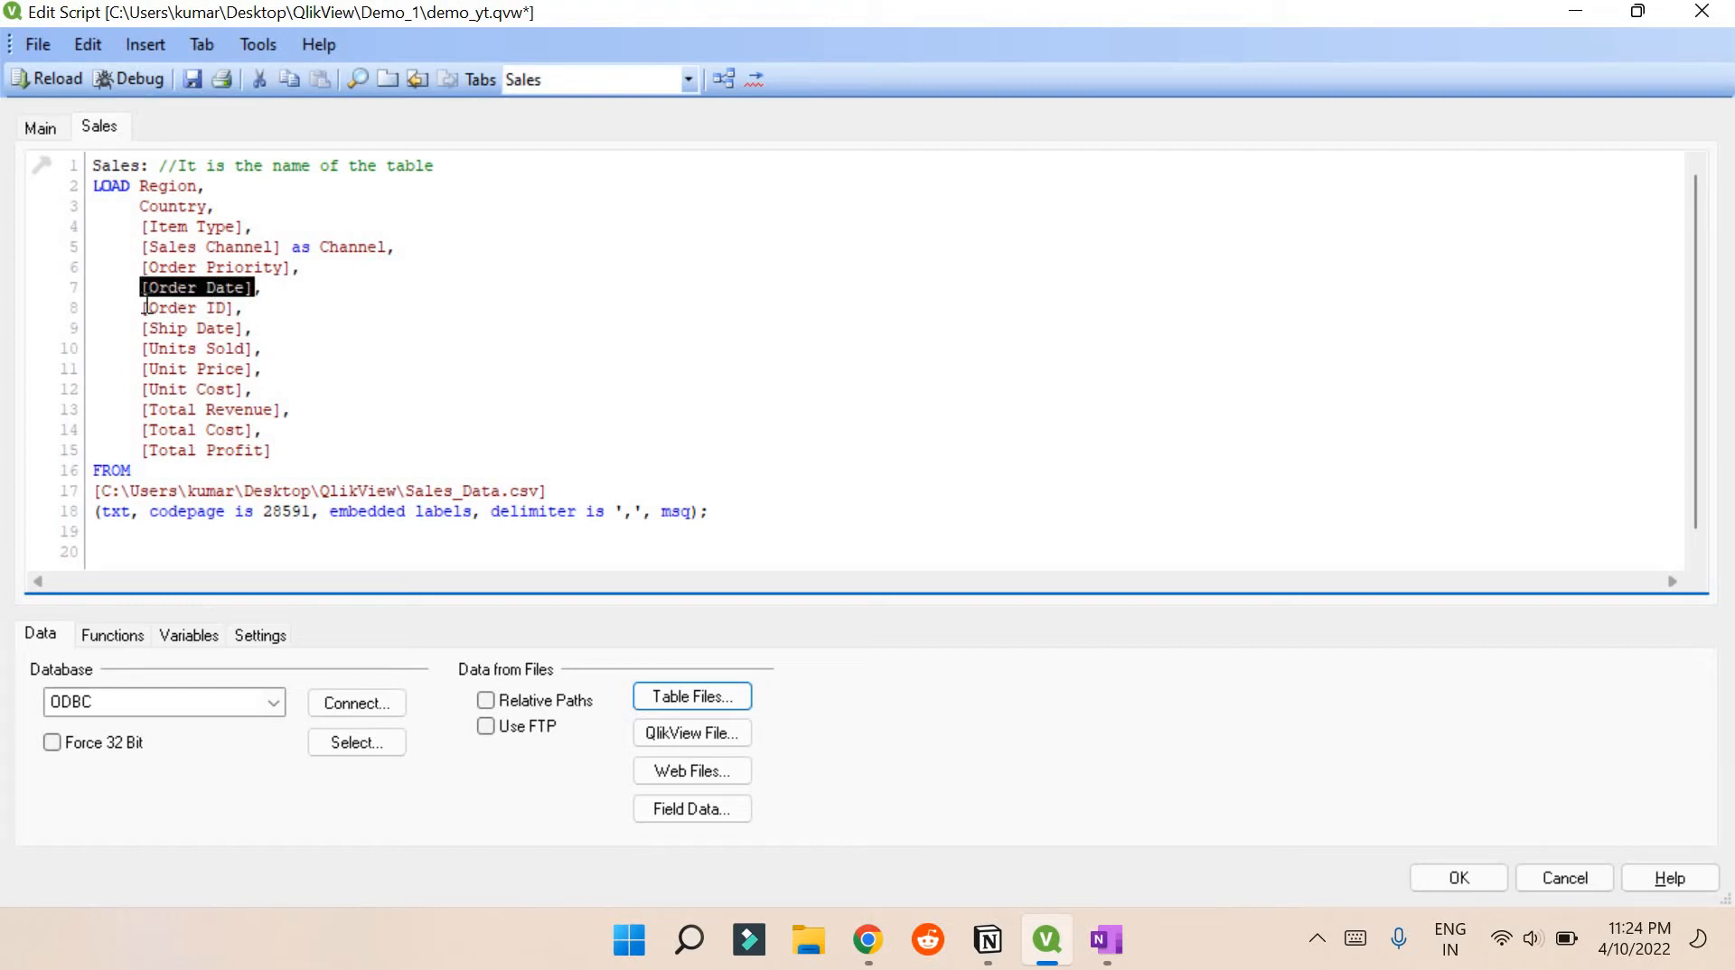
pyautogui.click(146, 290)
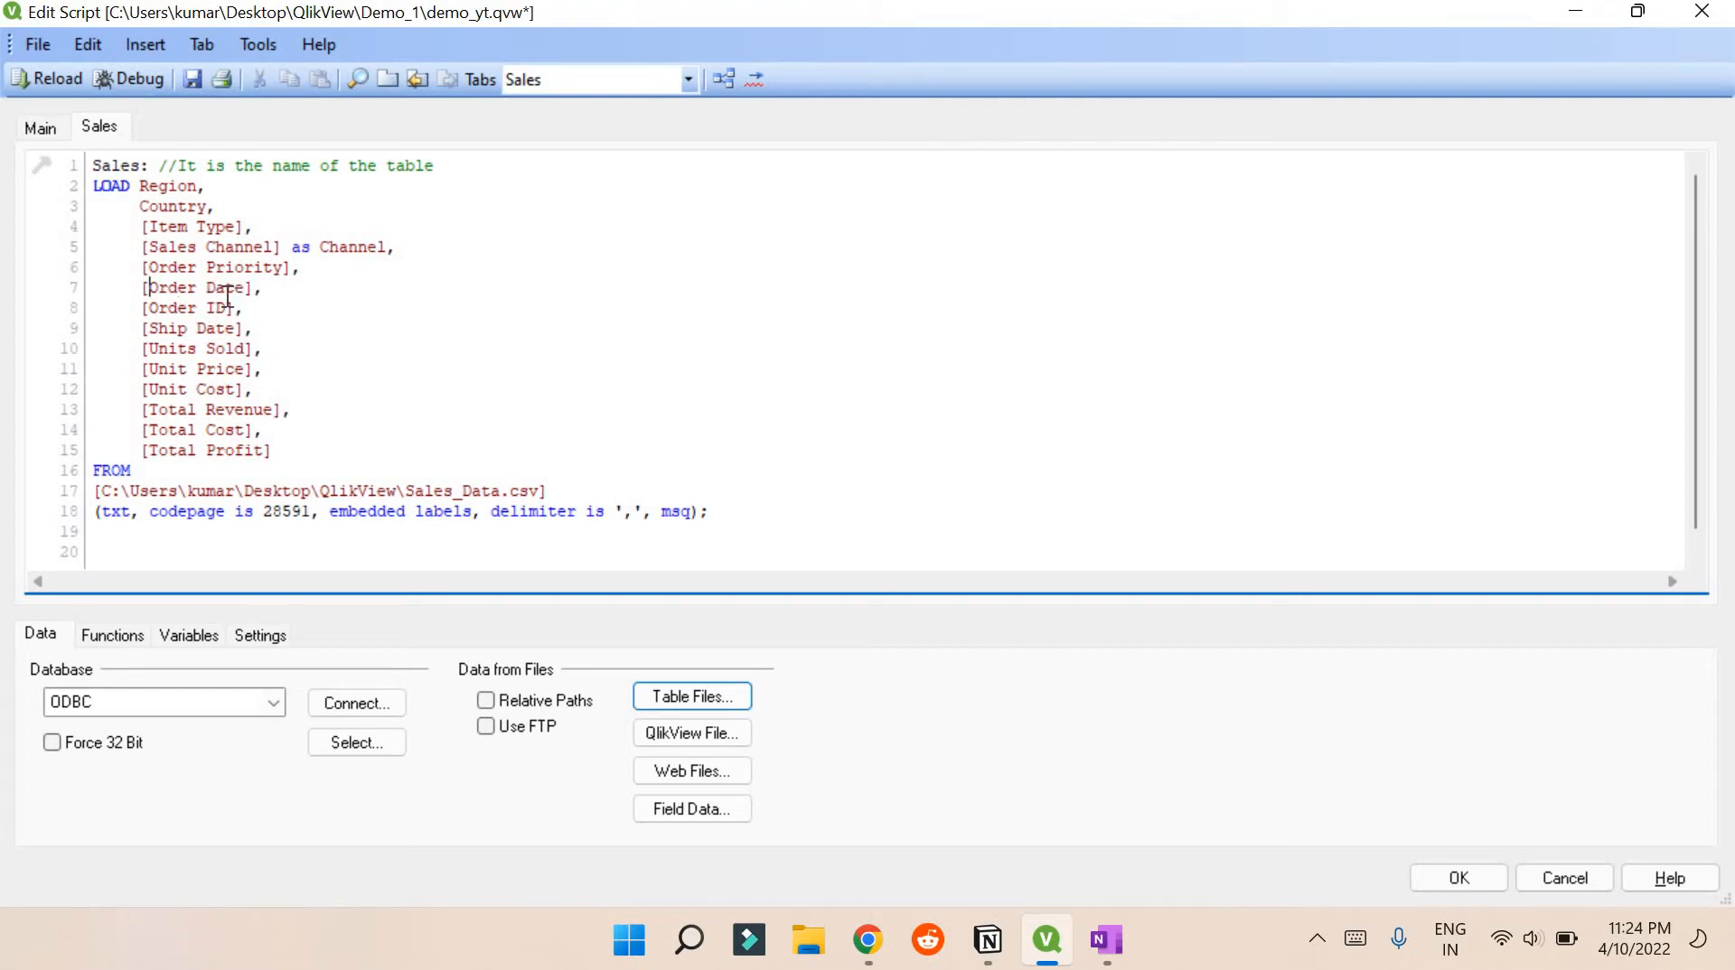
pyautogui.write('date(')
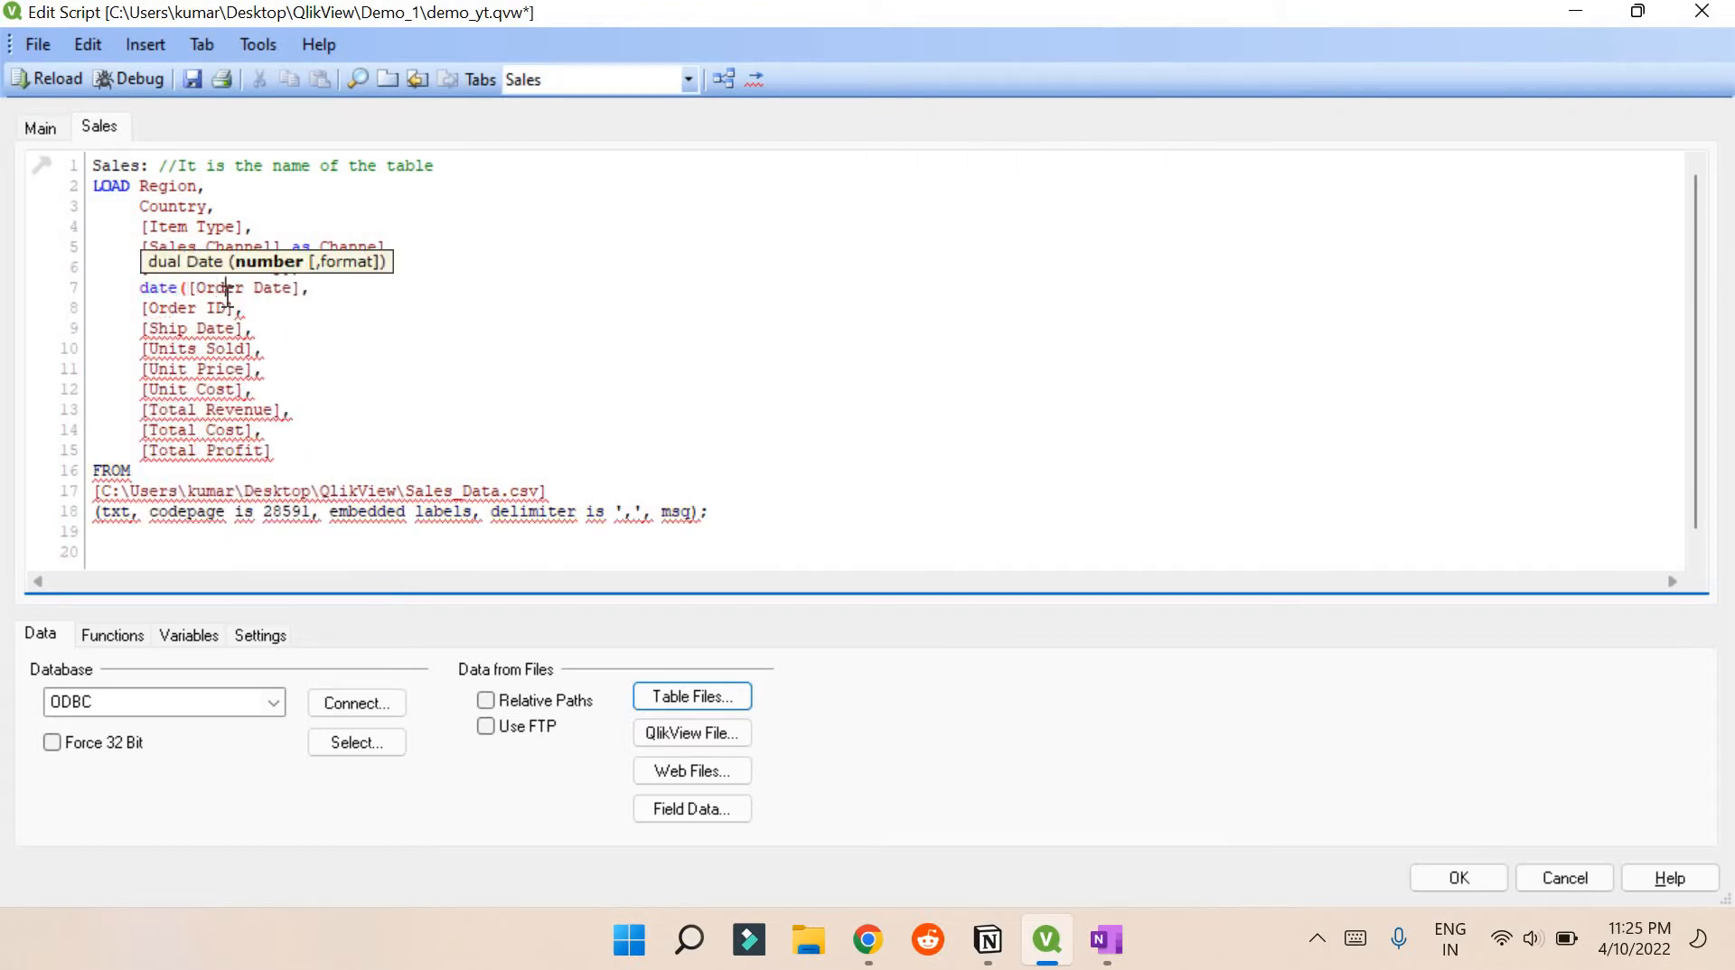
pyautogui.press('Right')
pyautogui.press('Right')
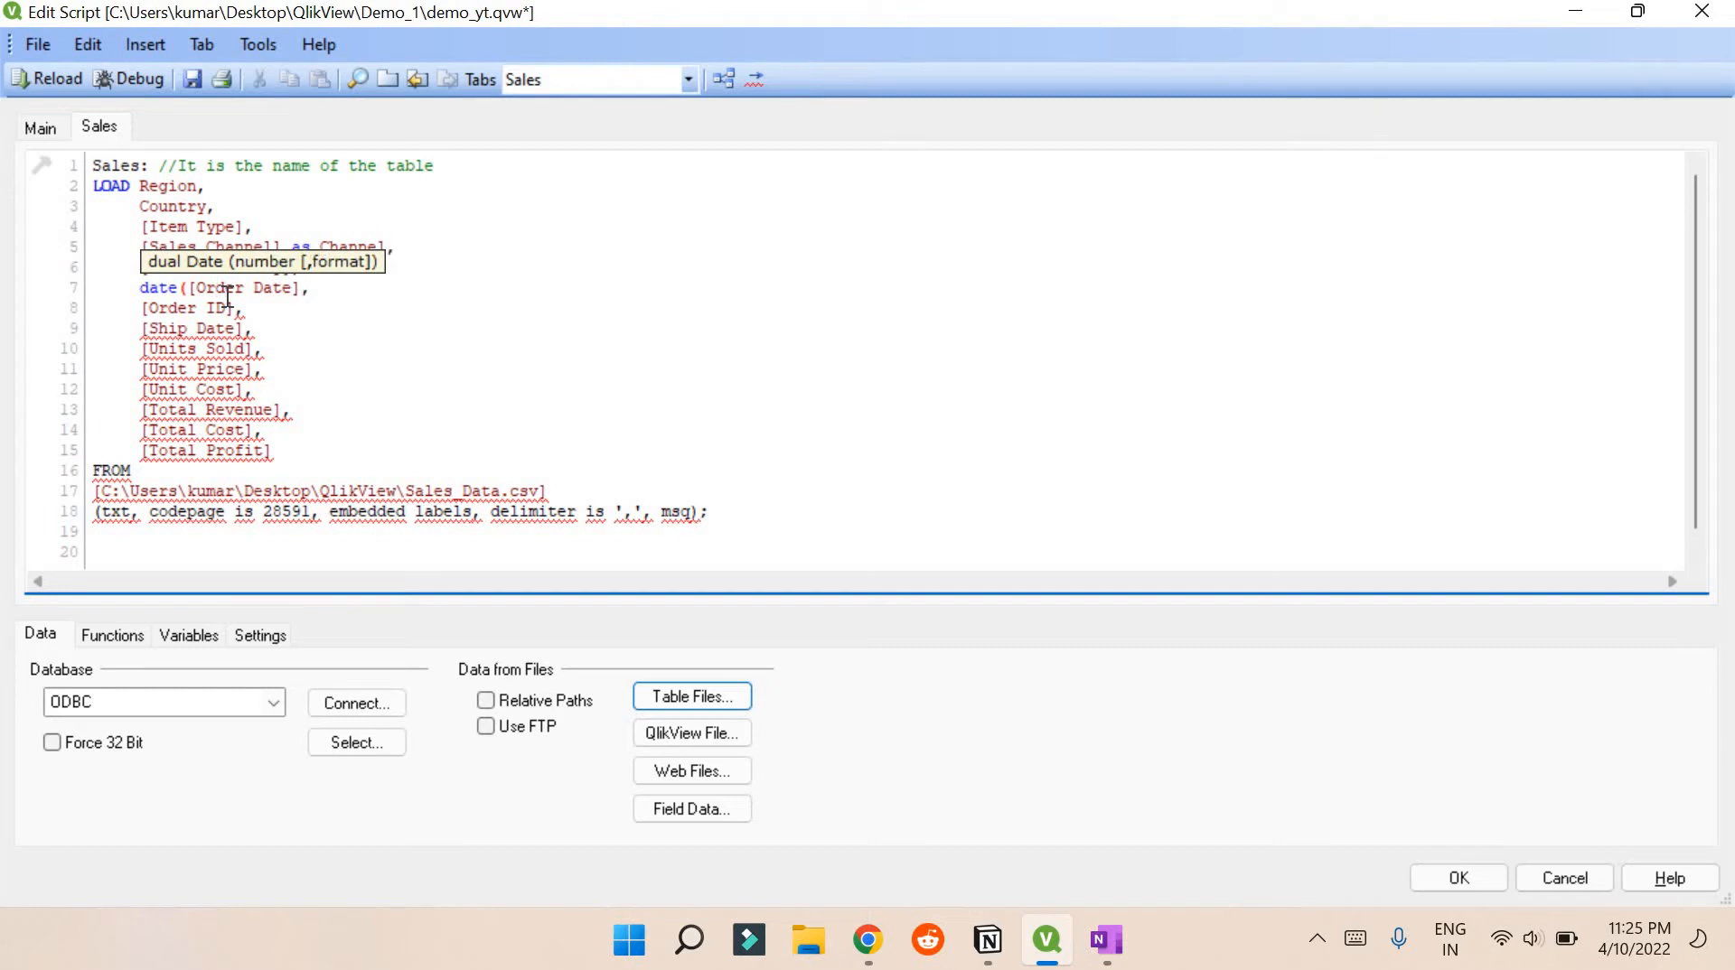
pyautogui.write(') as')
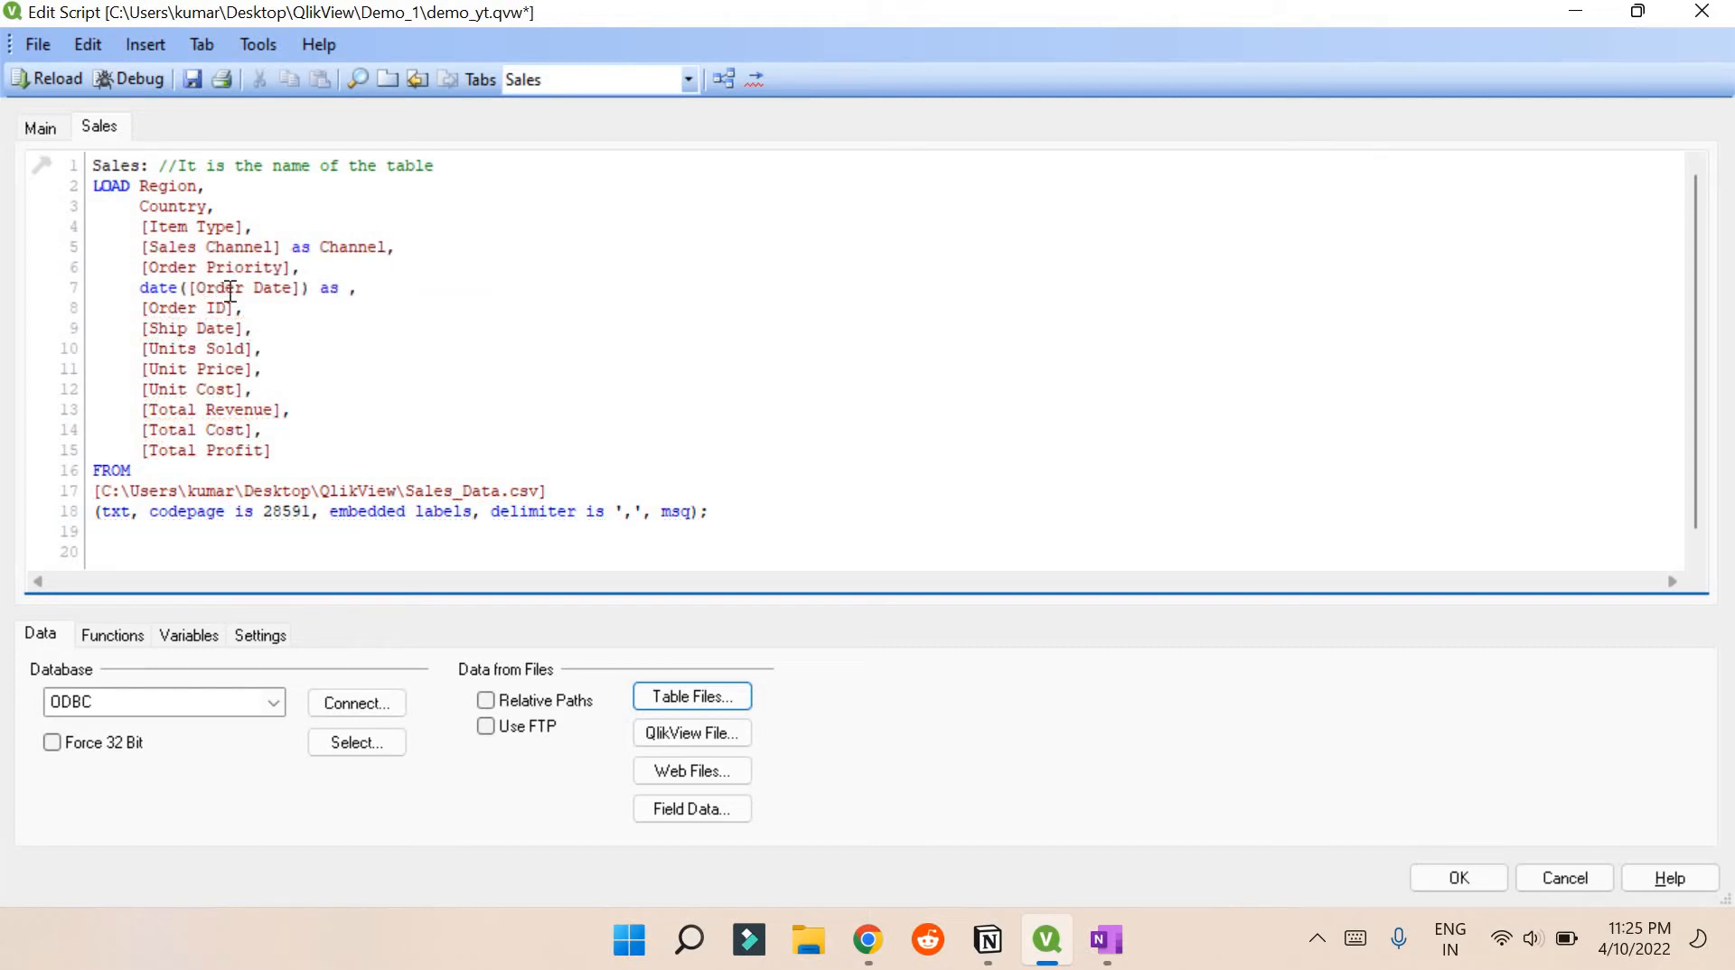
# Alias the date expression as Order_Date by pasting the field name and underscoring the space
pyautogui.click(289, 289)
pyautogui.doubleClick(288, 289)
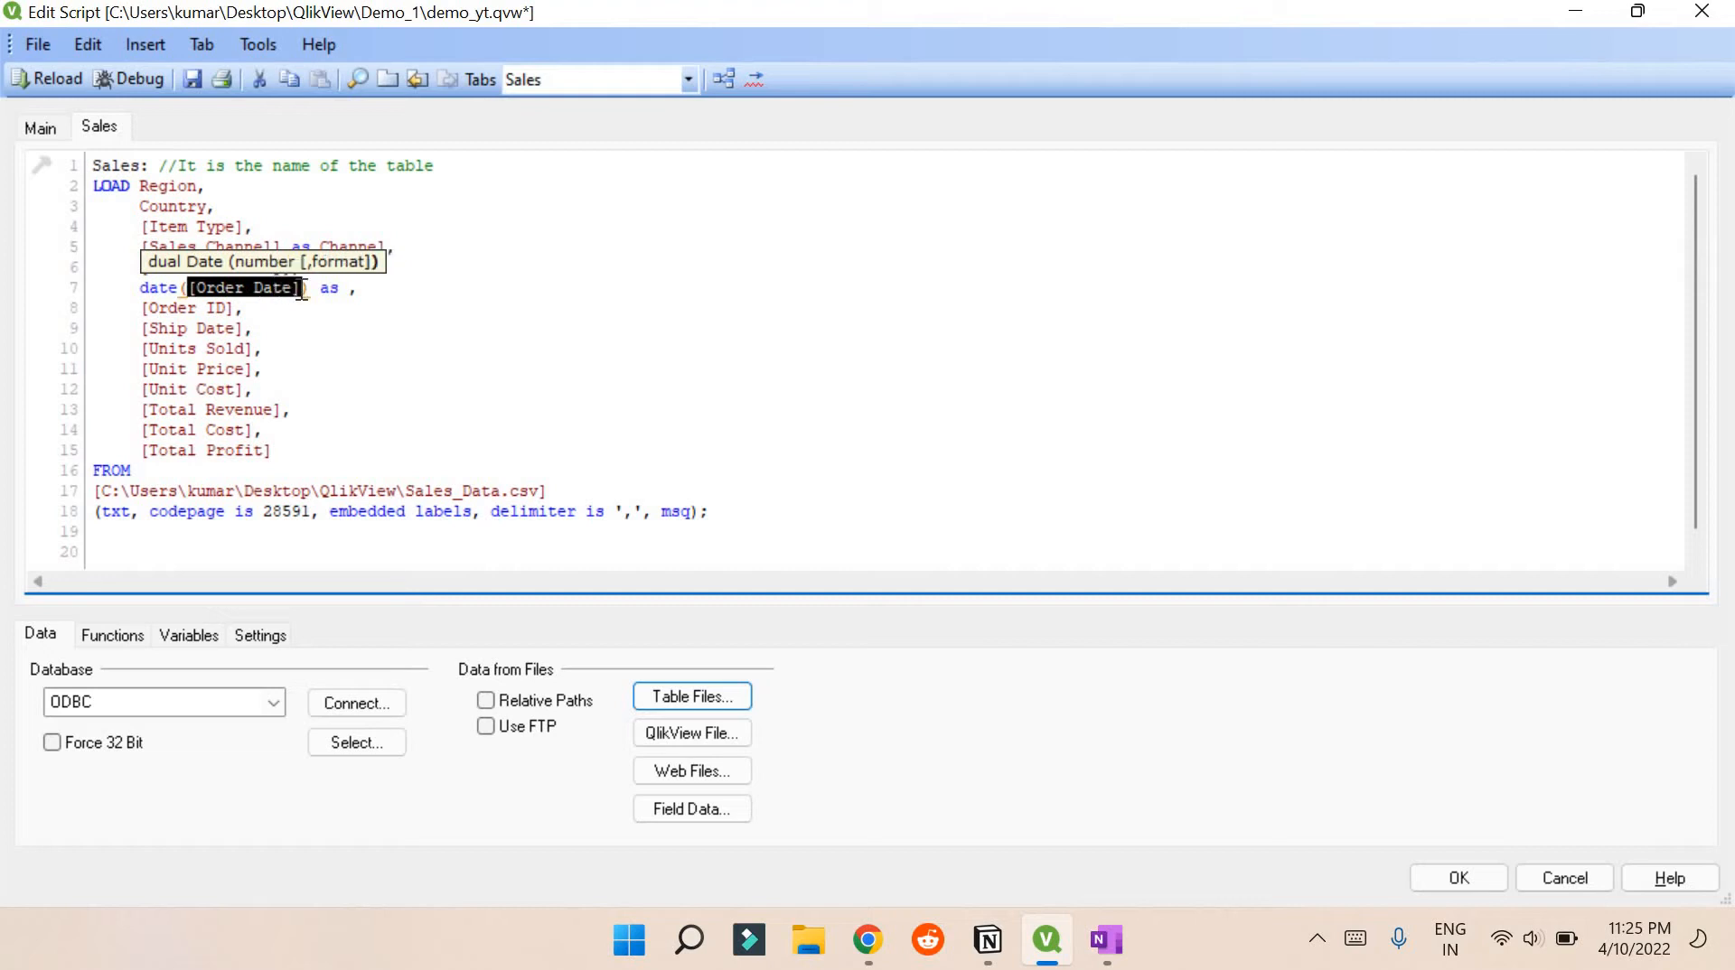
pyautogui.hotkey('ctrl', 'c')
pyautogui.click(350, 286)
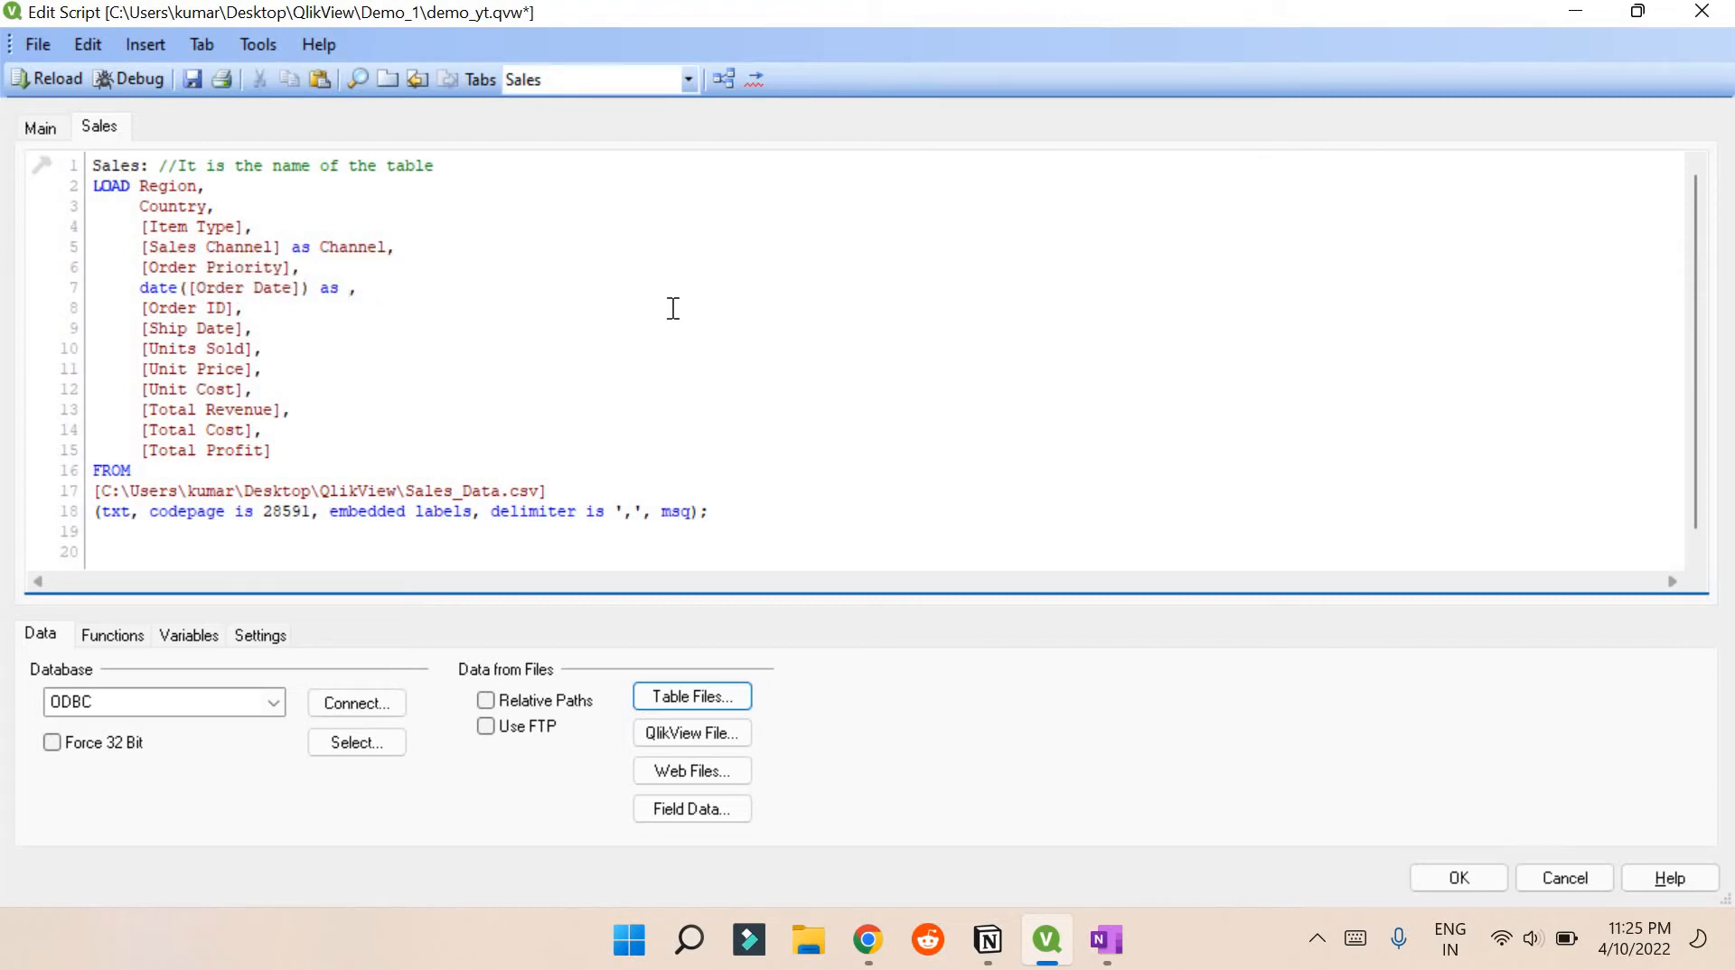
pyautogui.hotkey('ctrl', 'v')
pyautogui.press('Left')
pyautogui.press('Left')
pyautogui.press('BackSpace')
pyautogui.write('_')
# Replace the date line with Year([Order Date]) as Order_year, followed by a blank line
pyautogui.click(477, 295)
pyautogui.press('Return')
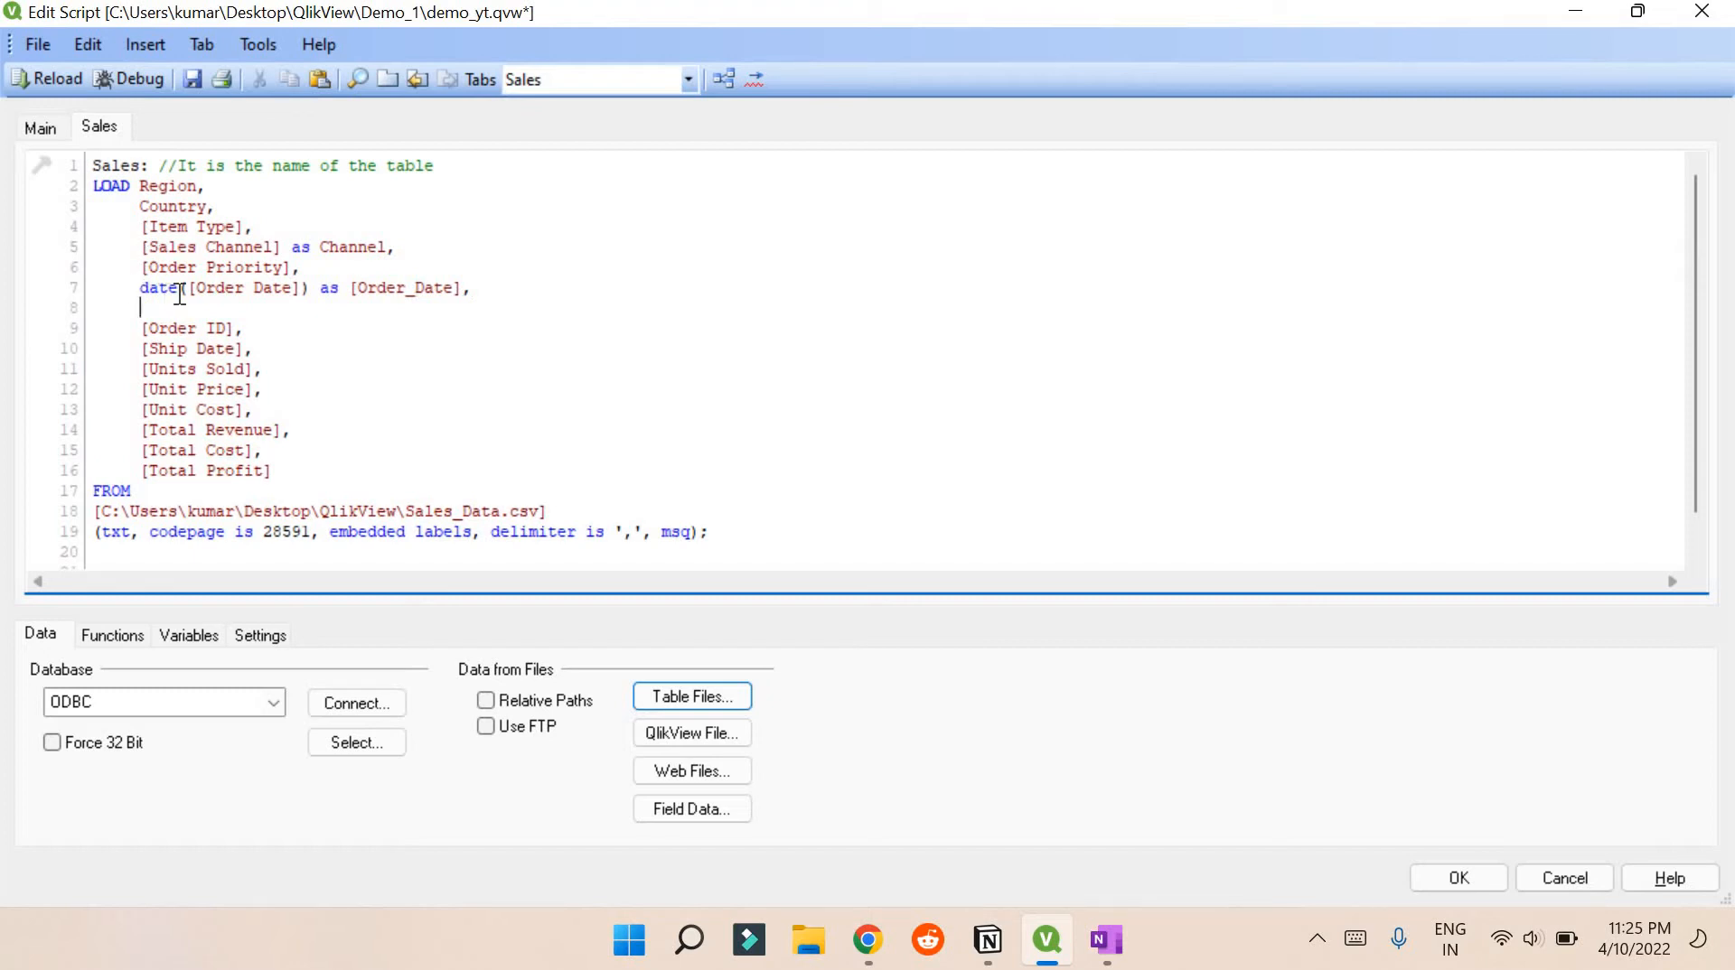
pyautogui.write('Year')
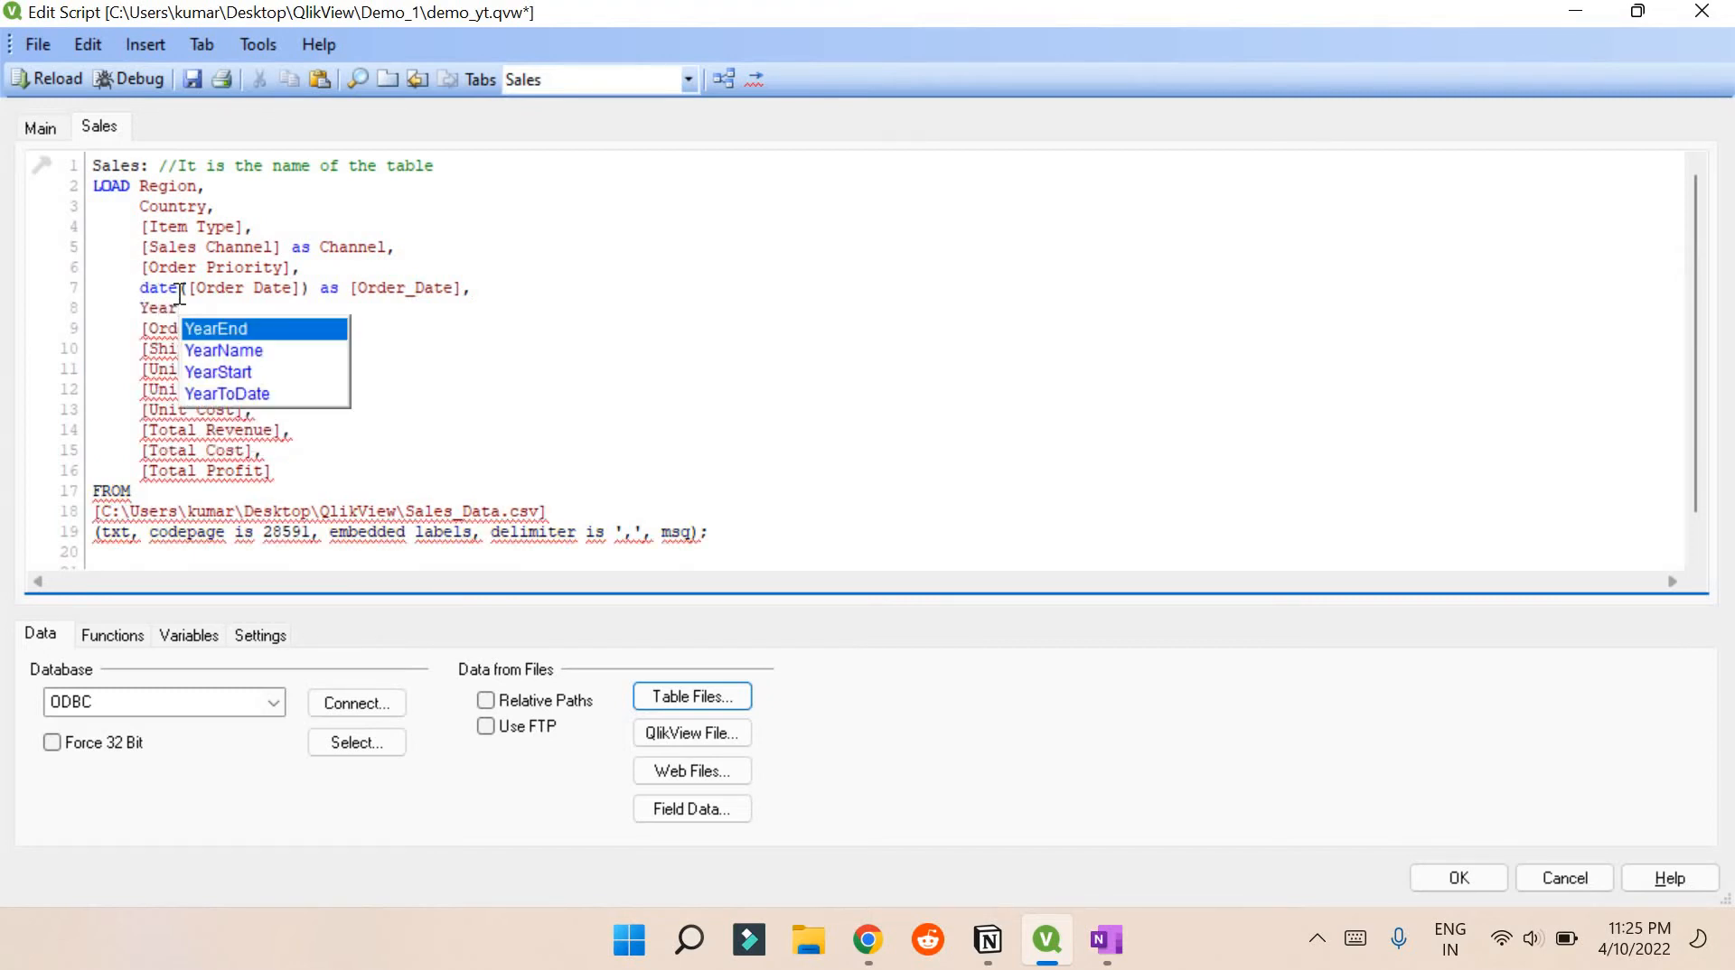
pyautogui.write('( [')
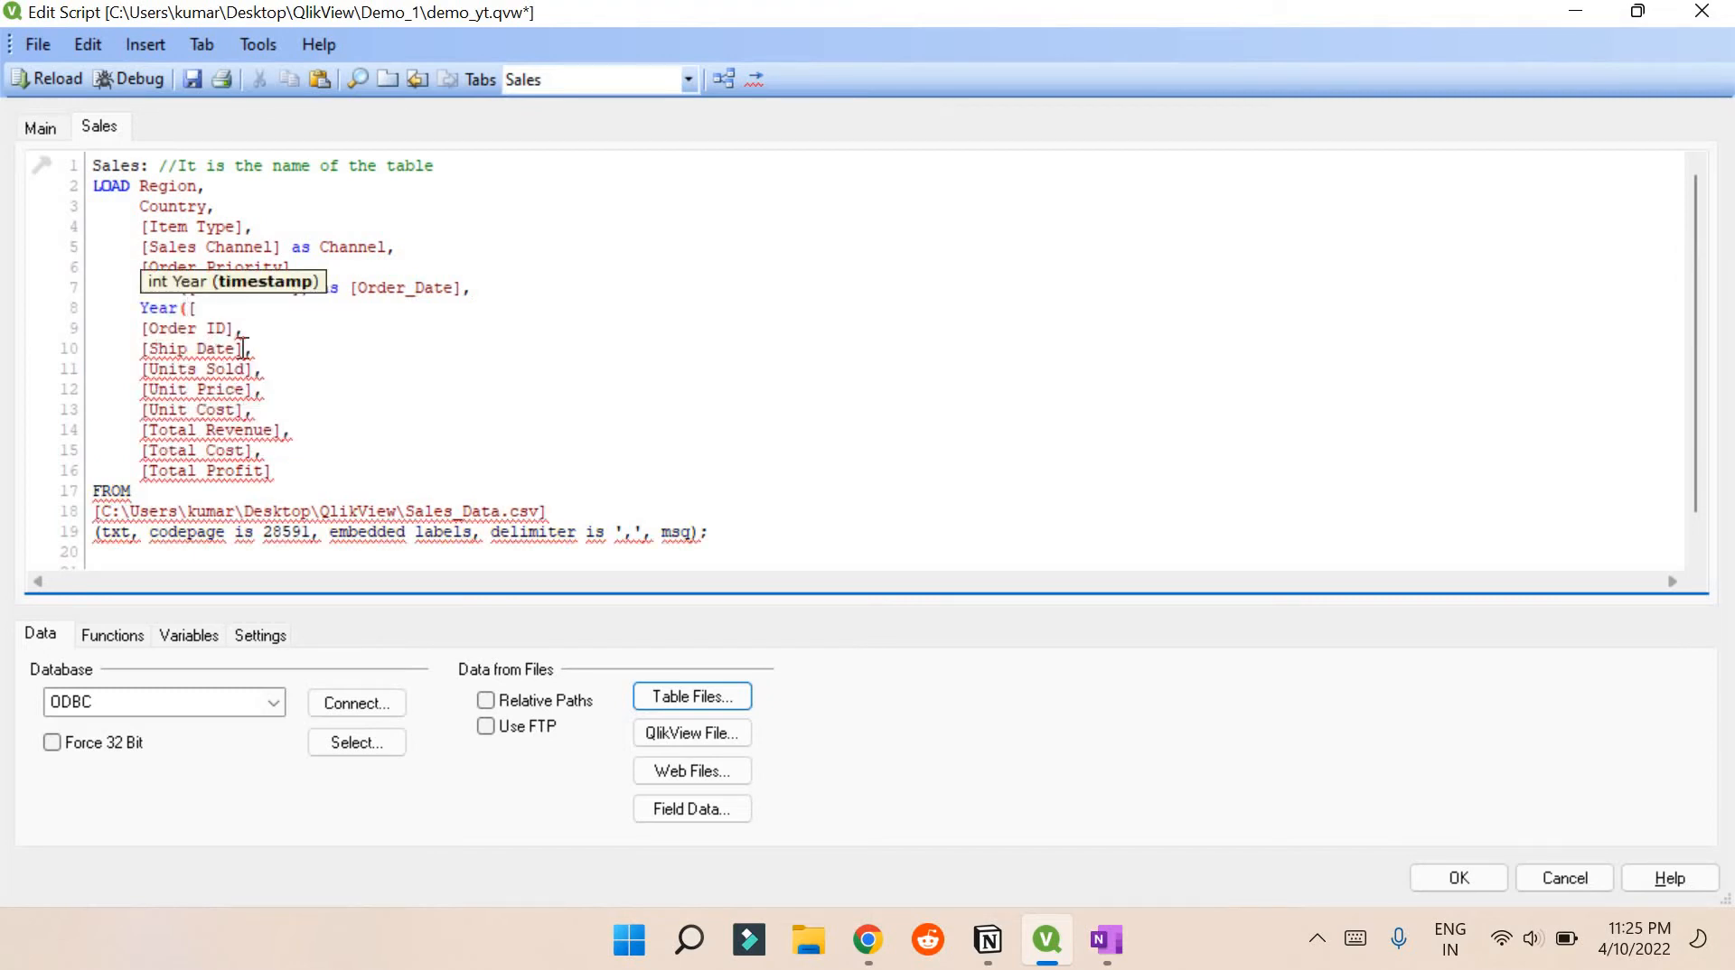
pyautogui.write('Order Date]')
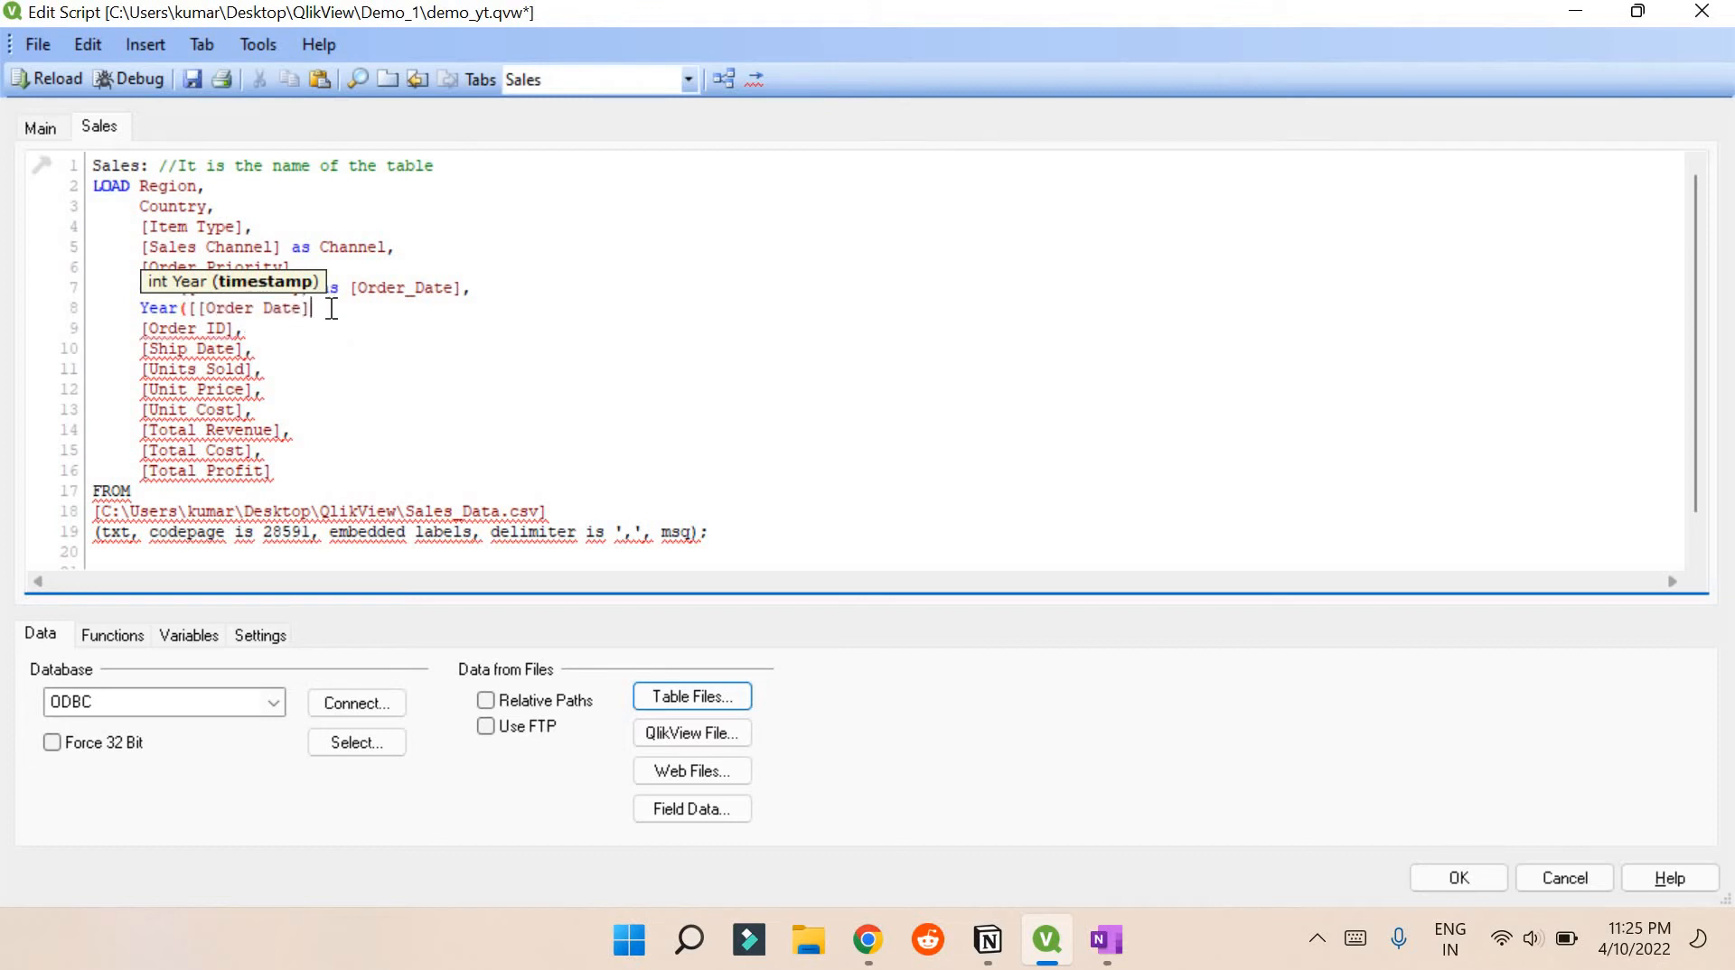
pyautogui.click(440, 292)
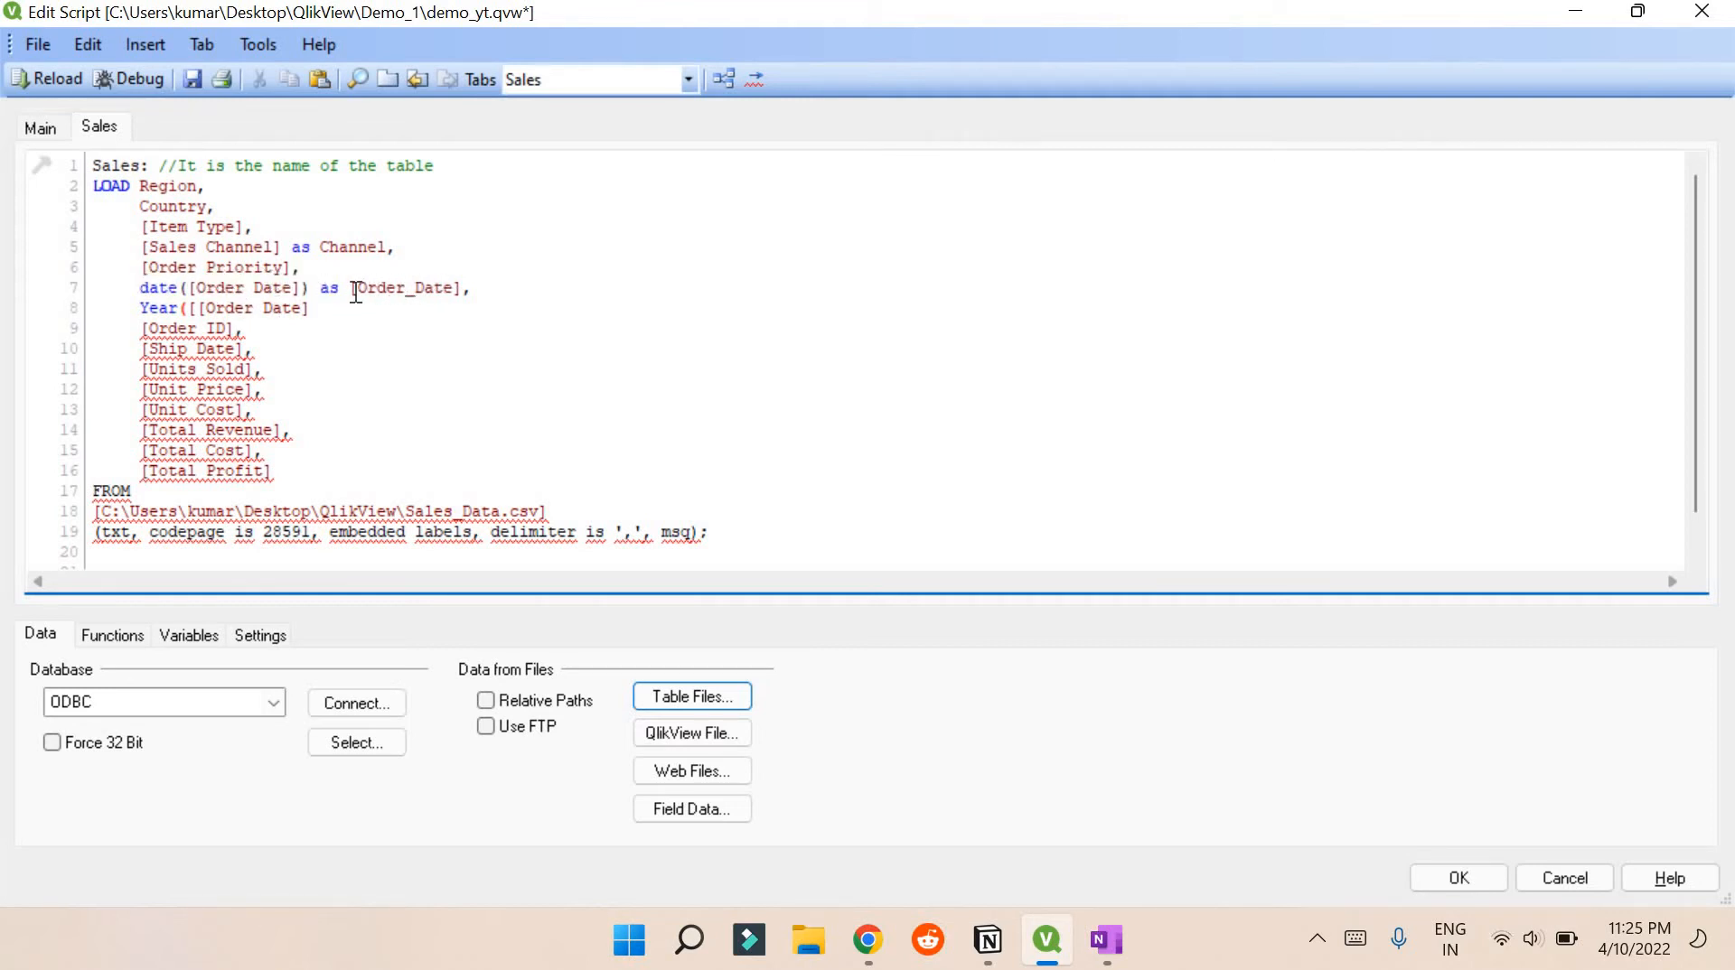
pyautogui.moveTo(352, 288); pyautogui.dragTo(484, 286)
pyautogui.press('BackSpace')
pyautogui.press('BackSpace')
pyautogui.press('BackSpace')
pyautogui.press('BackSpace')
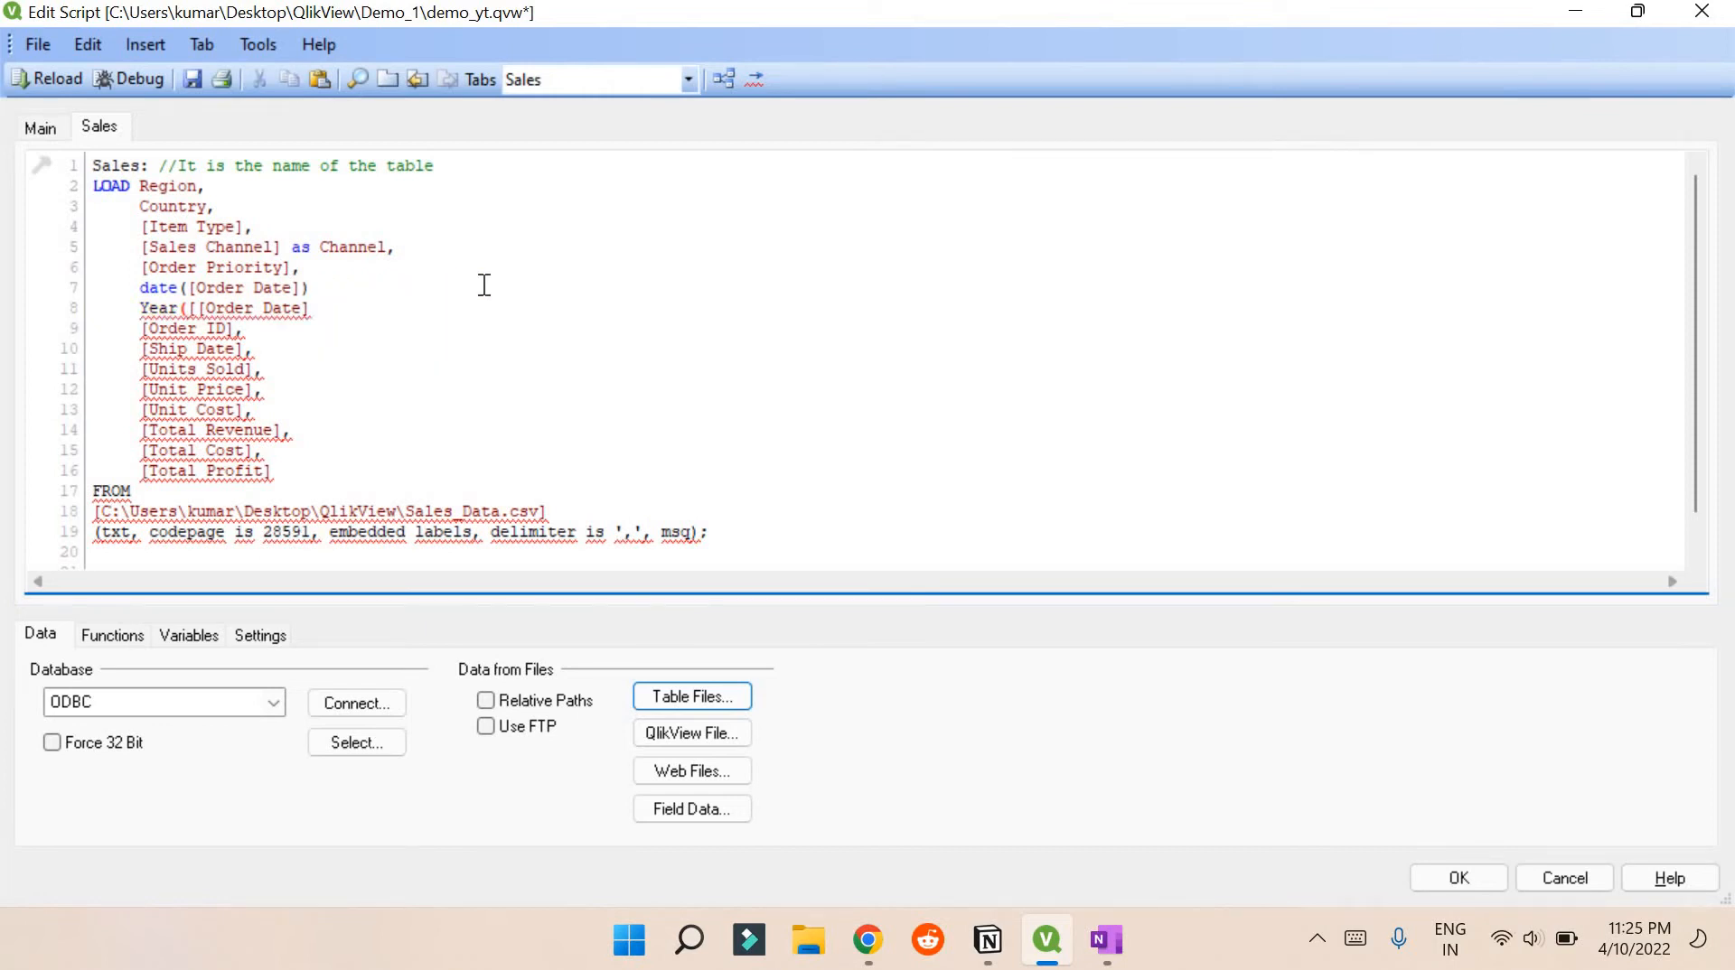
pyautogui.moveTo(348, 282); pyautogui.dragTo(104, 289)
pyautogui.press('BackSpace')
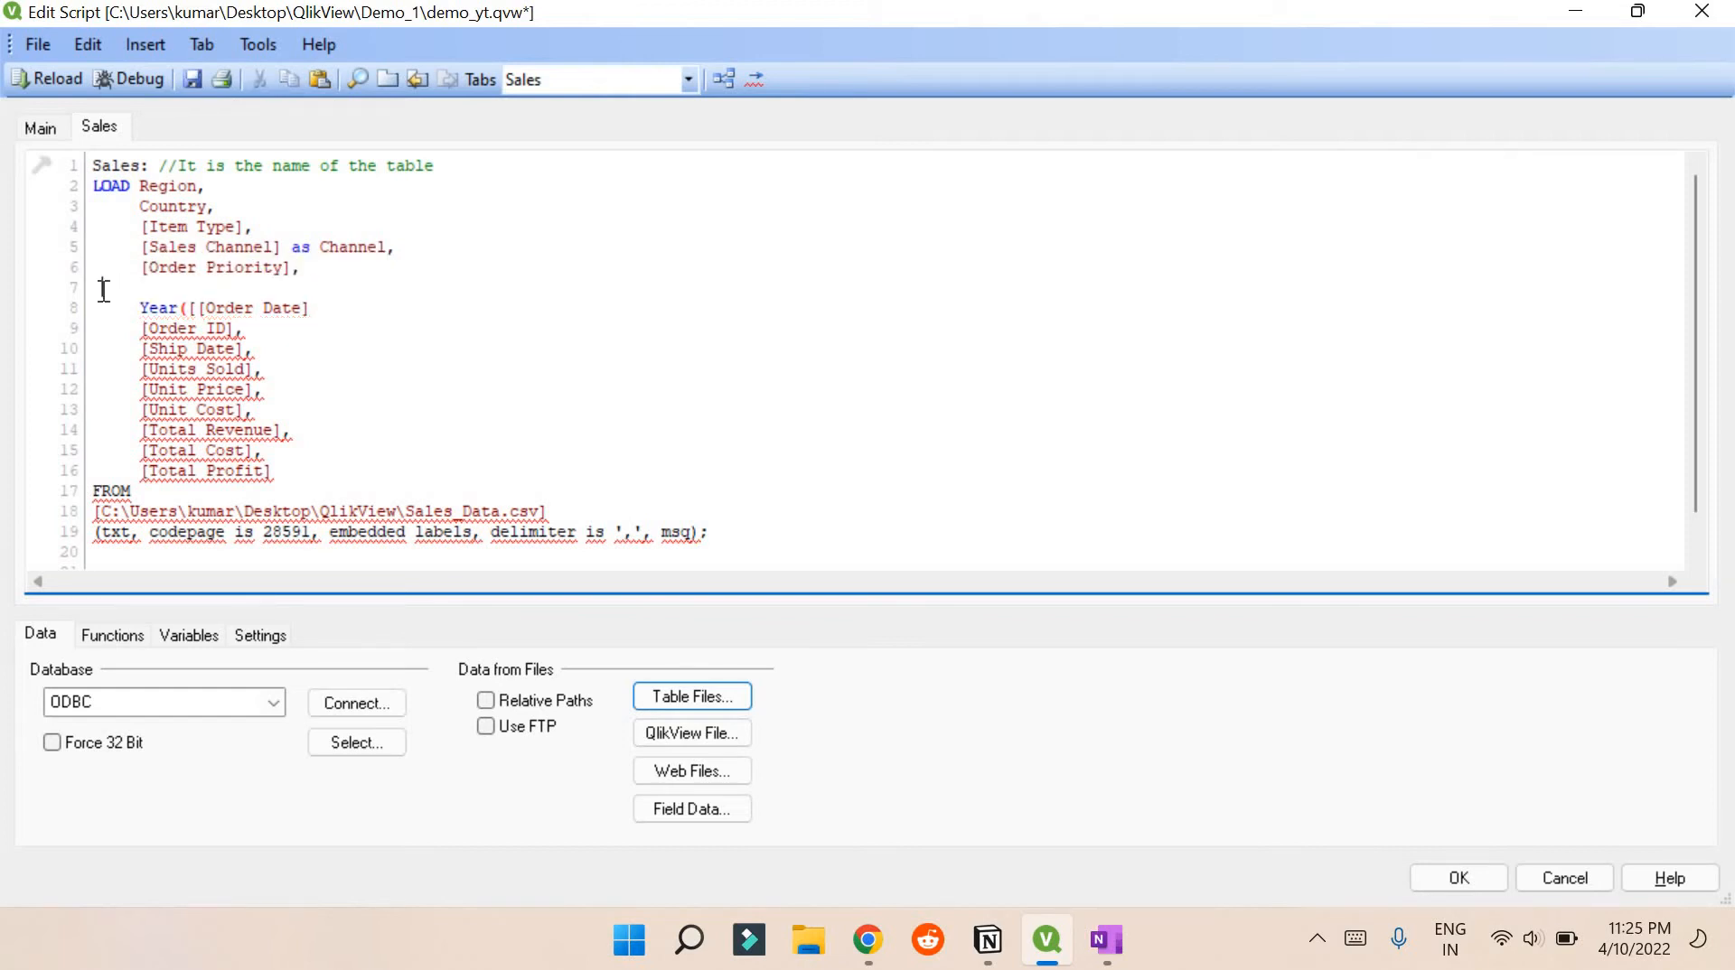
pyautogui.press('BackSpace')
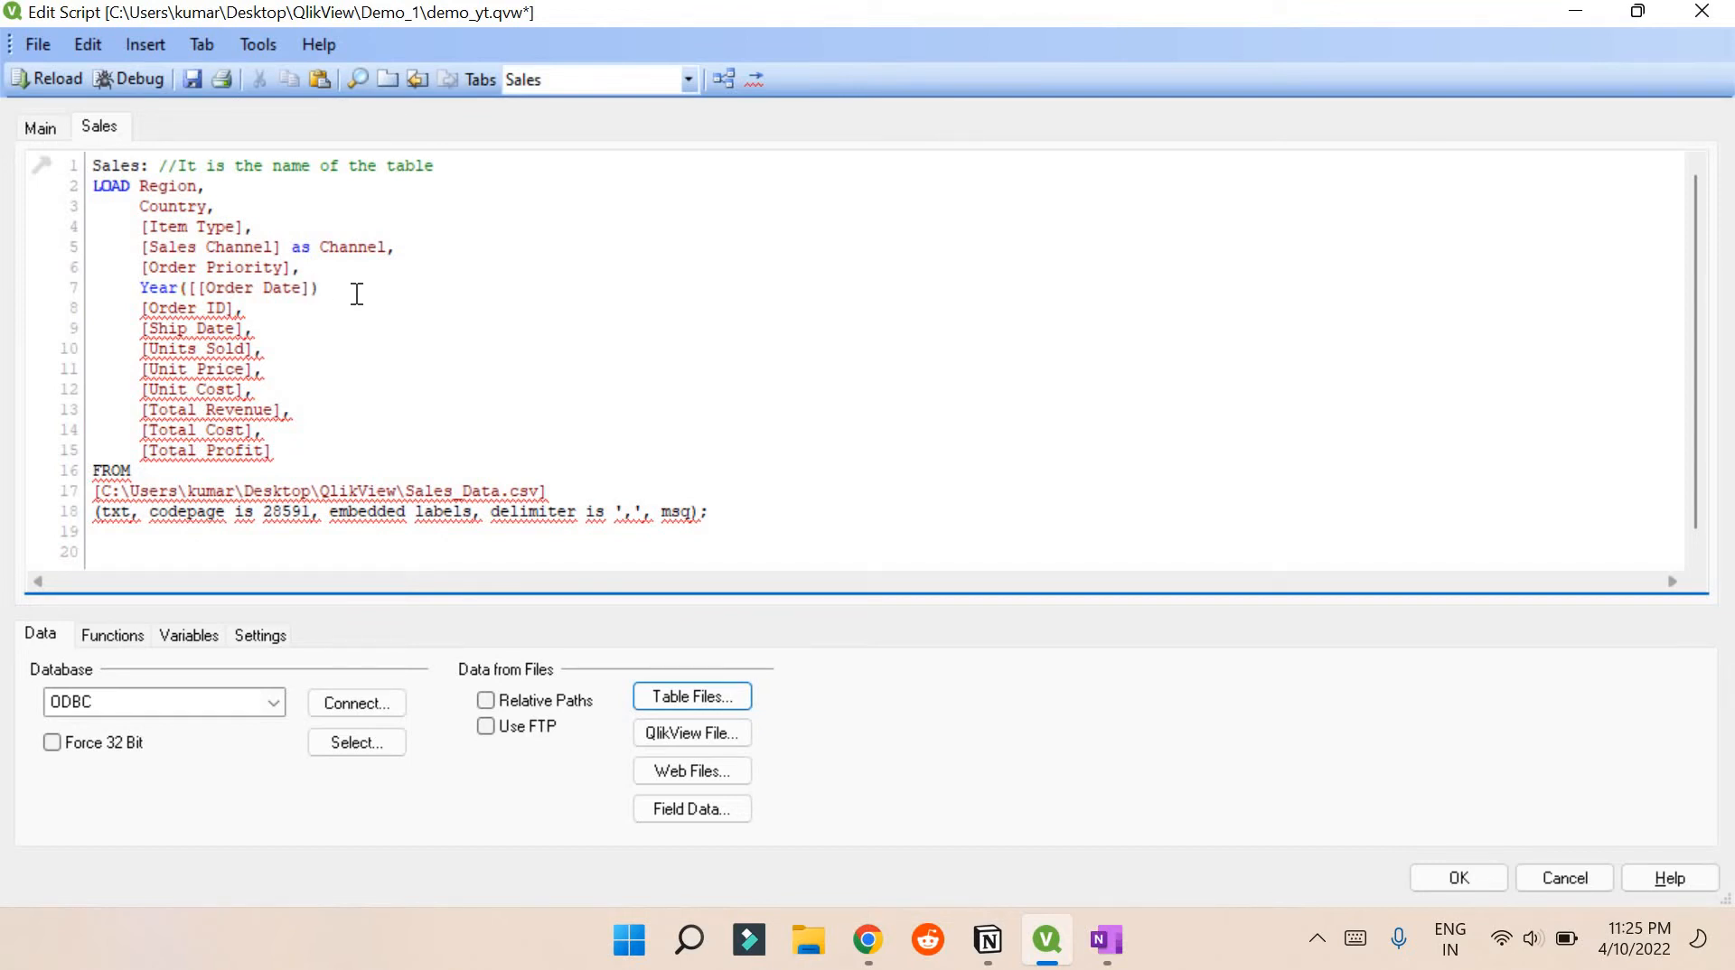
pyautogui.write('as')
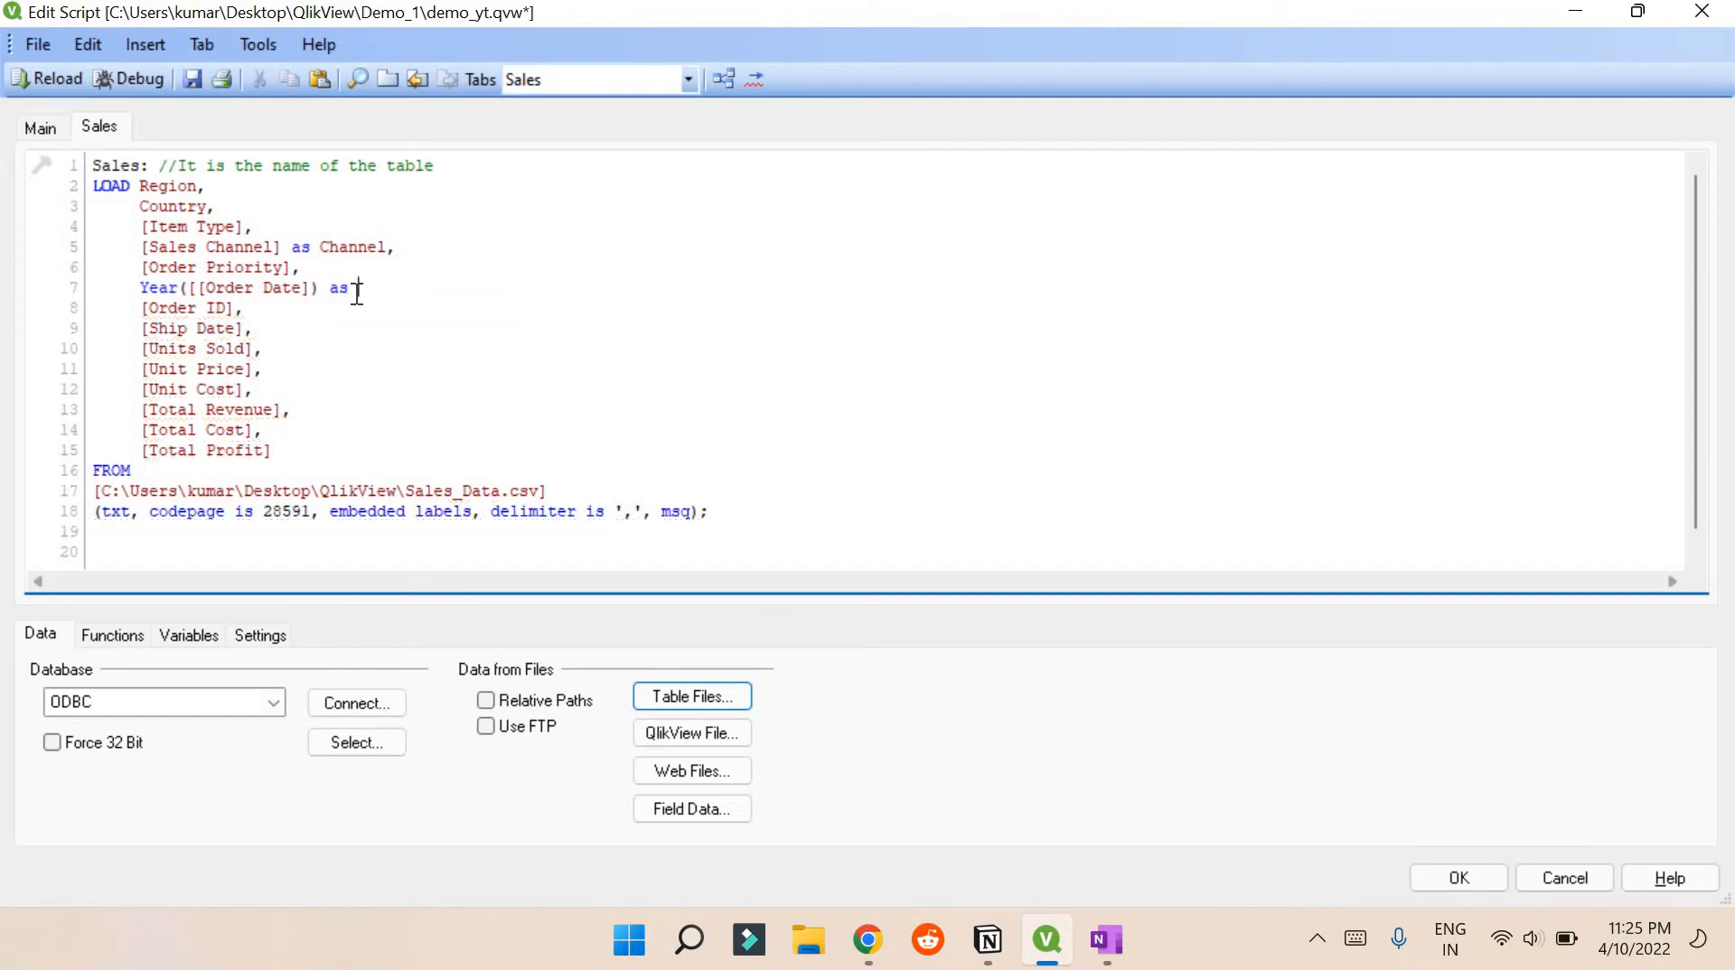
pyautogui.write(' Order')
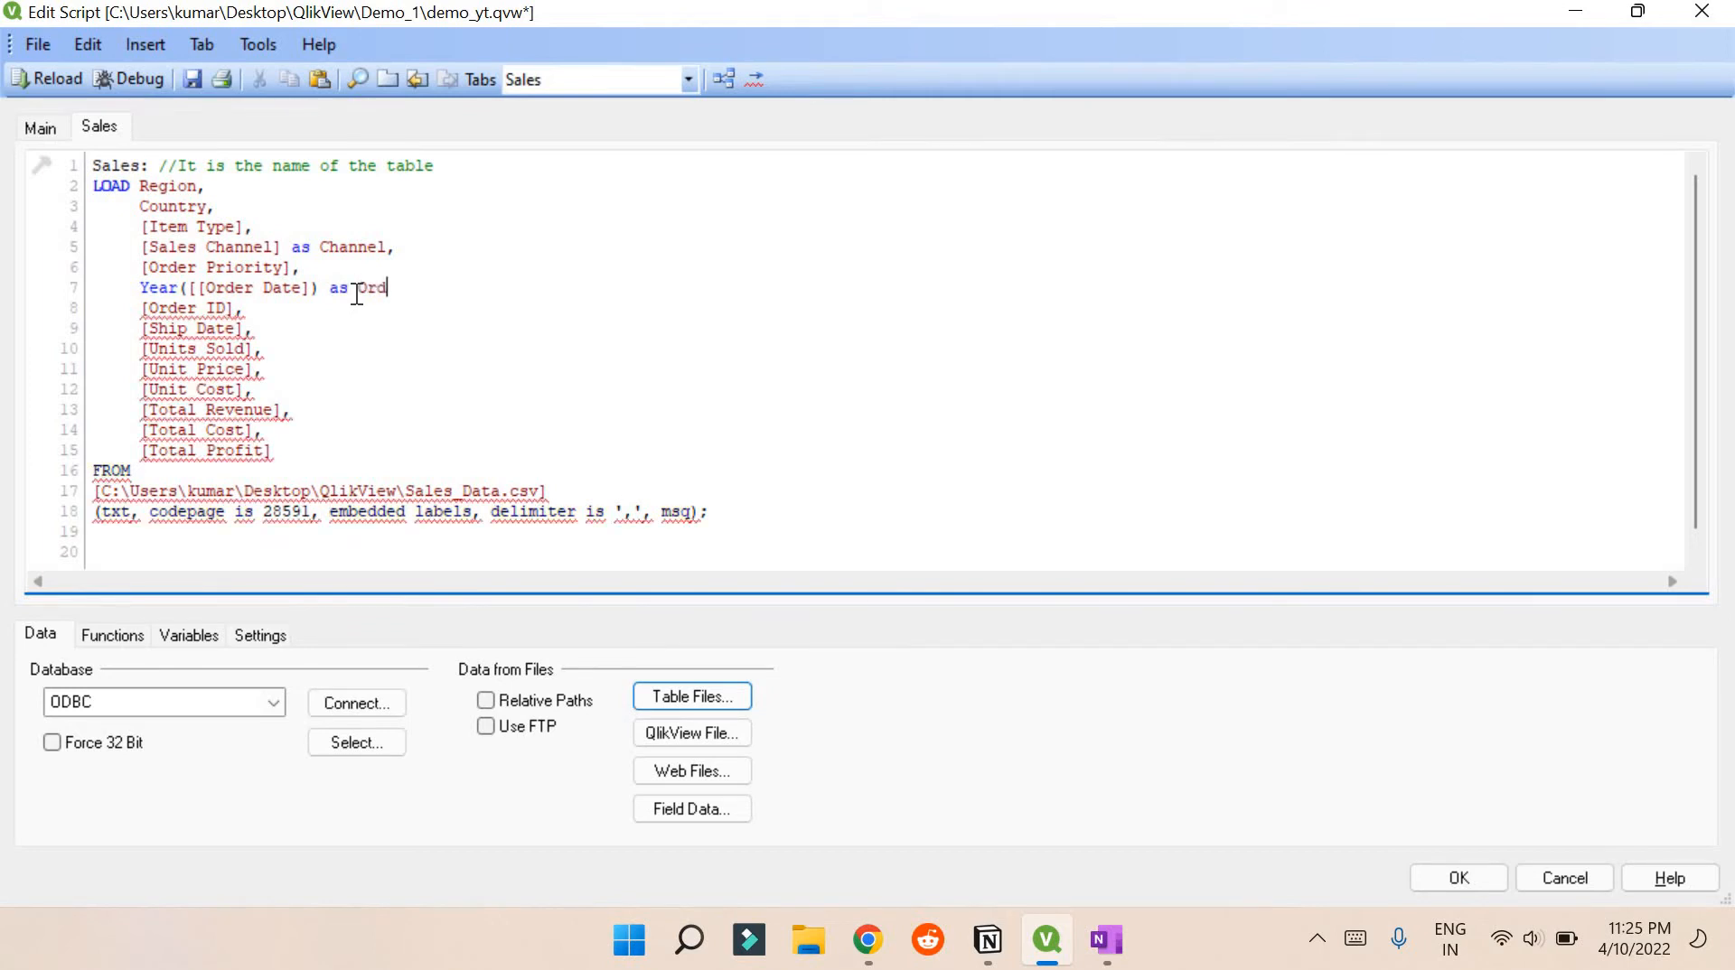
pyautogui.write('_Year')
pyautogui.press('BackSpace')
pyautogui.press('BackSpace')
pyautogui.press('BackSpace')
pyautogui.press('BackSpace')
pyautogui.write('year,')
pyautogui.press('Return')
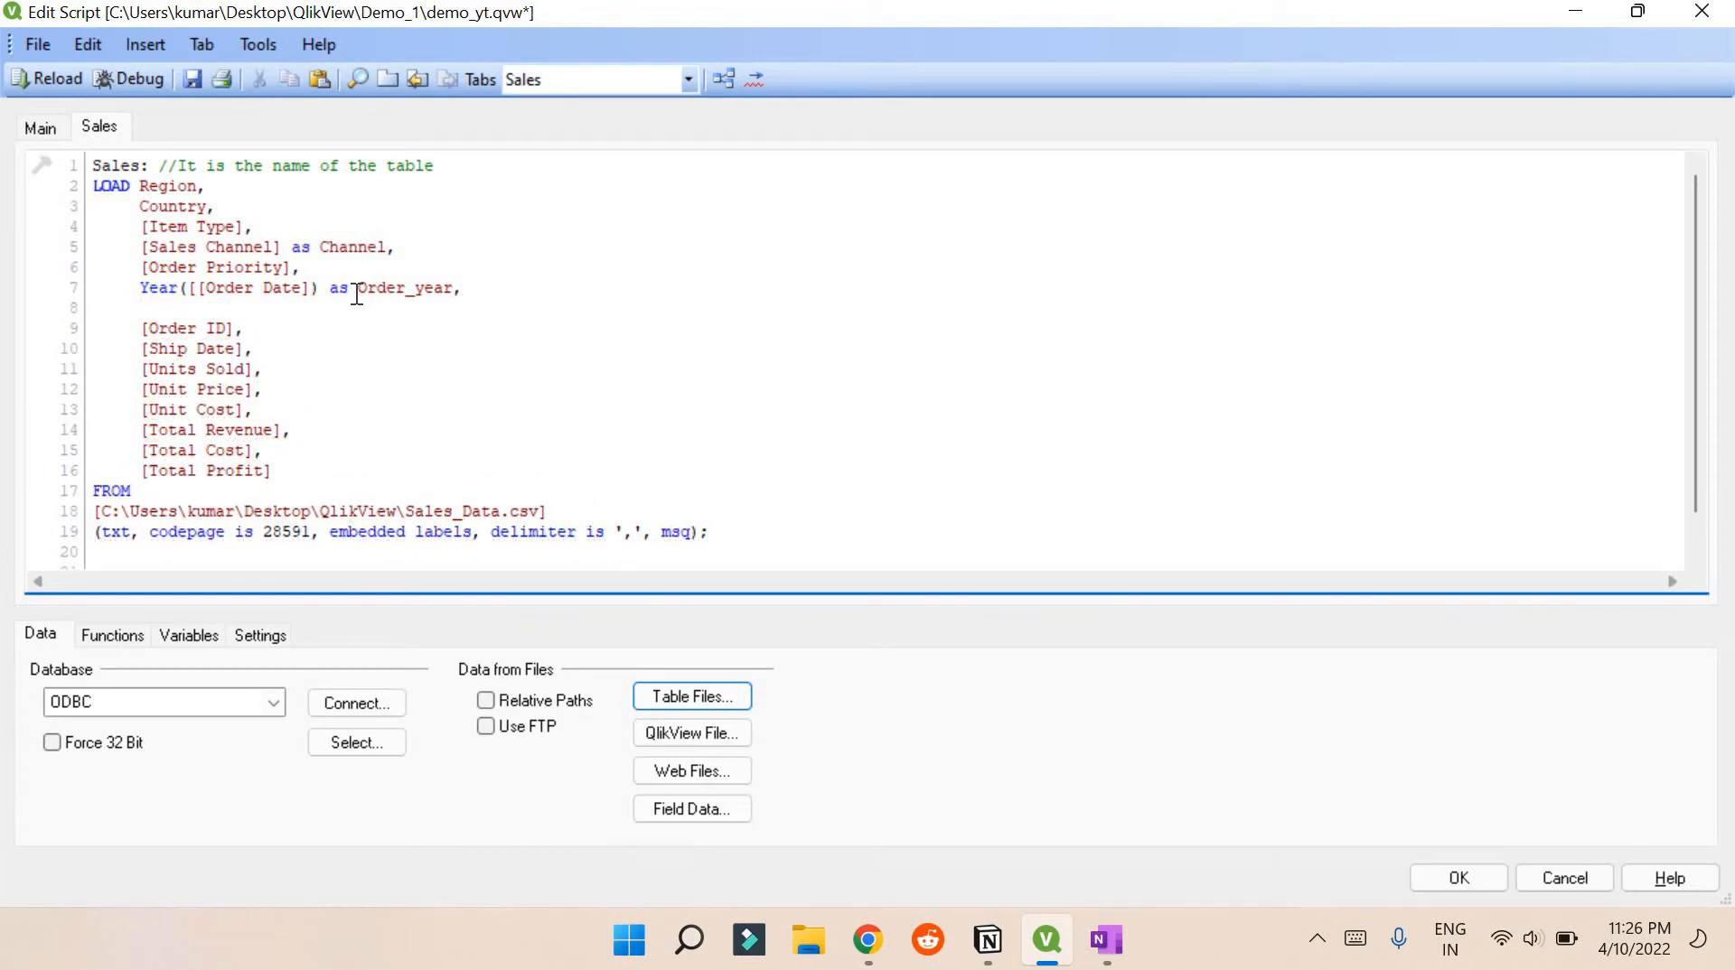
# Add the lines Month([Order Date]) as Order_month and date([Order Date]) as [Order Date]
pyautogui.write('Month')
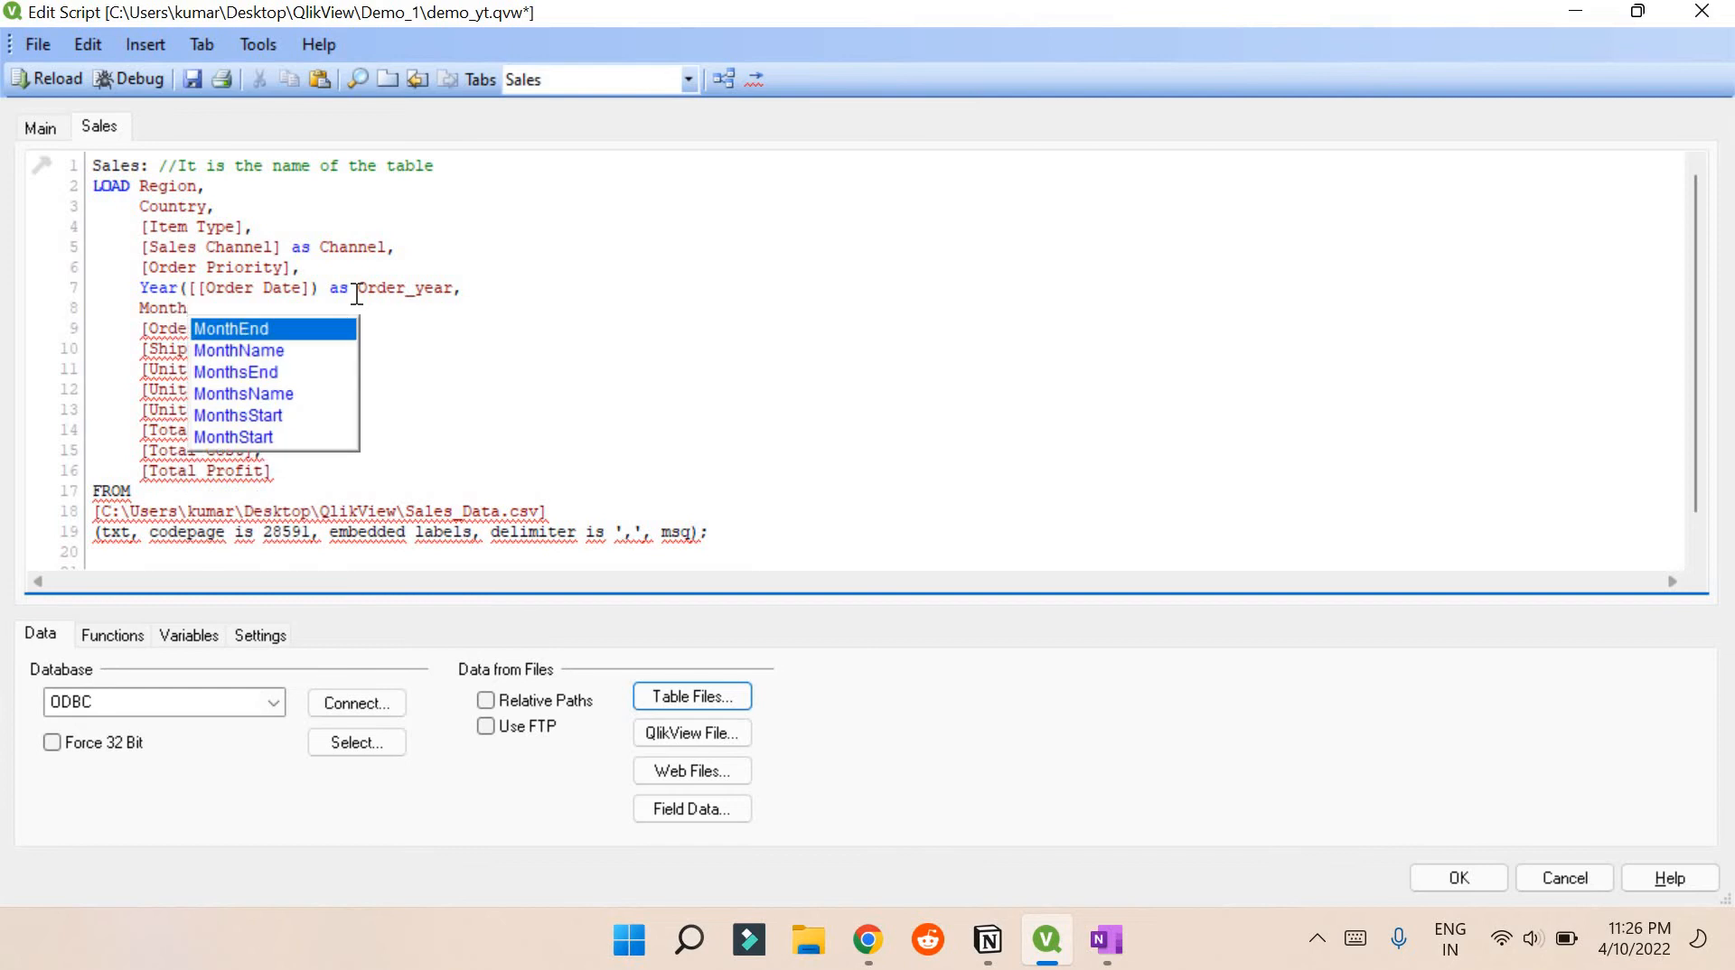
pyautogui.write('([Order Date]')
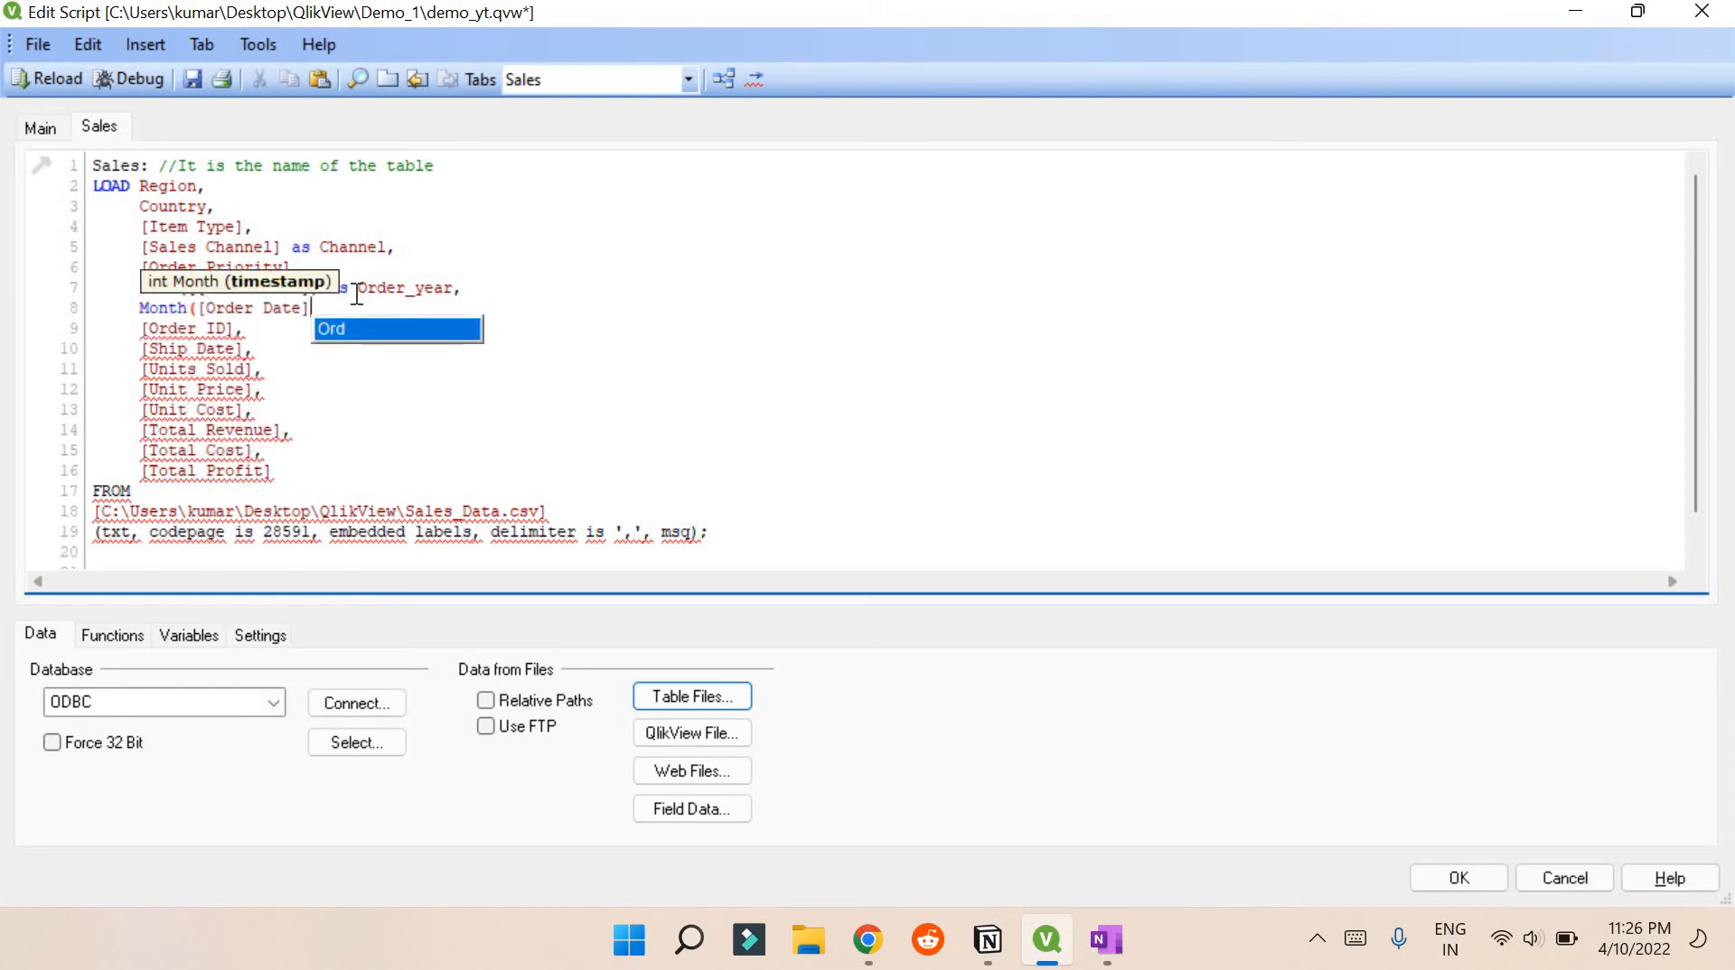
pyautogui.write(') as ')
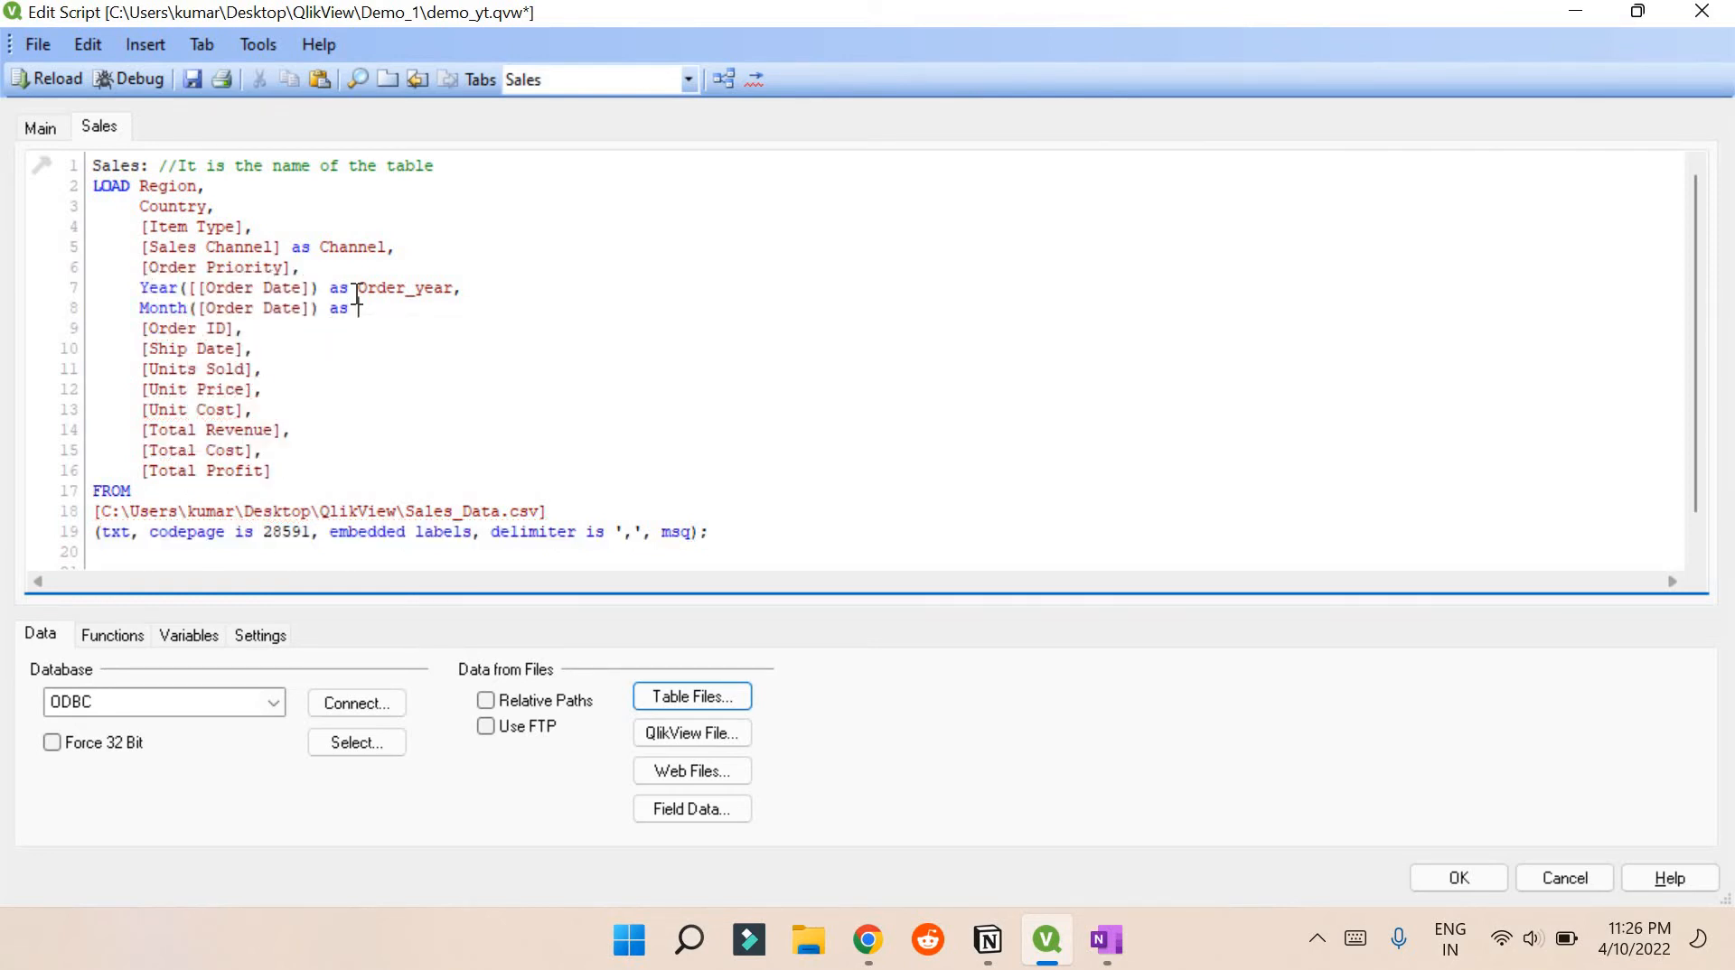
pyautogui.write('MOnth')
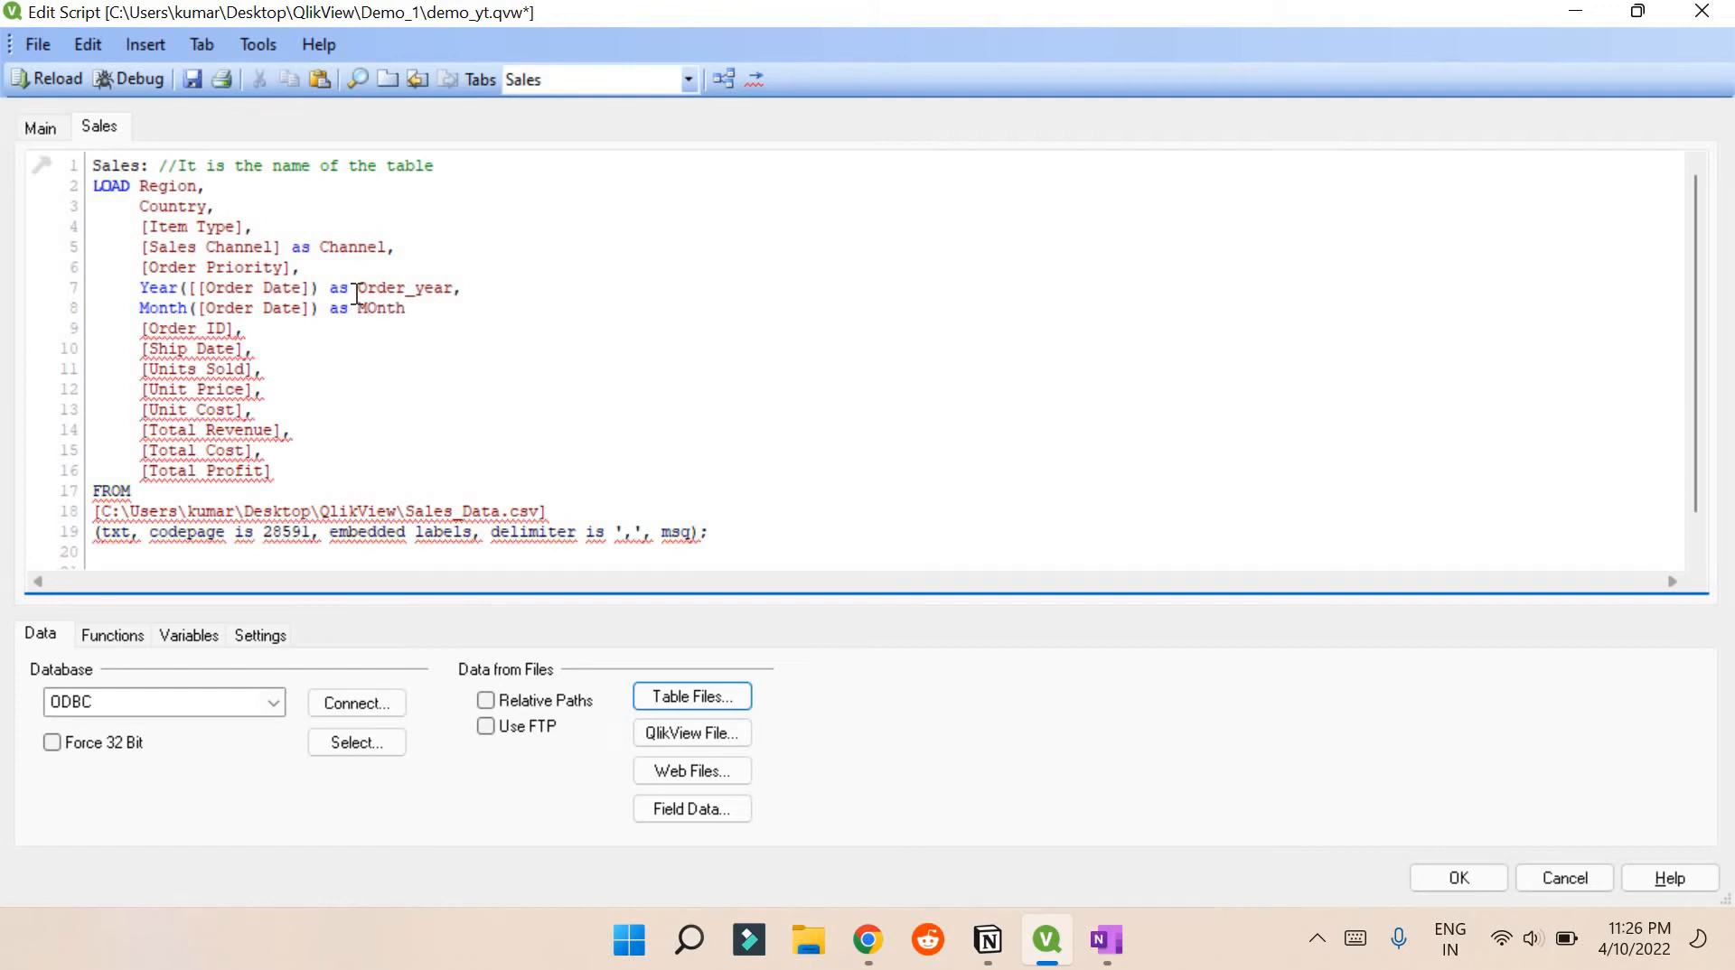
pyautogui.press('BackSpace')
pyautogui.press('BackSpace')
pyautogui.press('BackSpace')
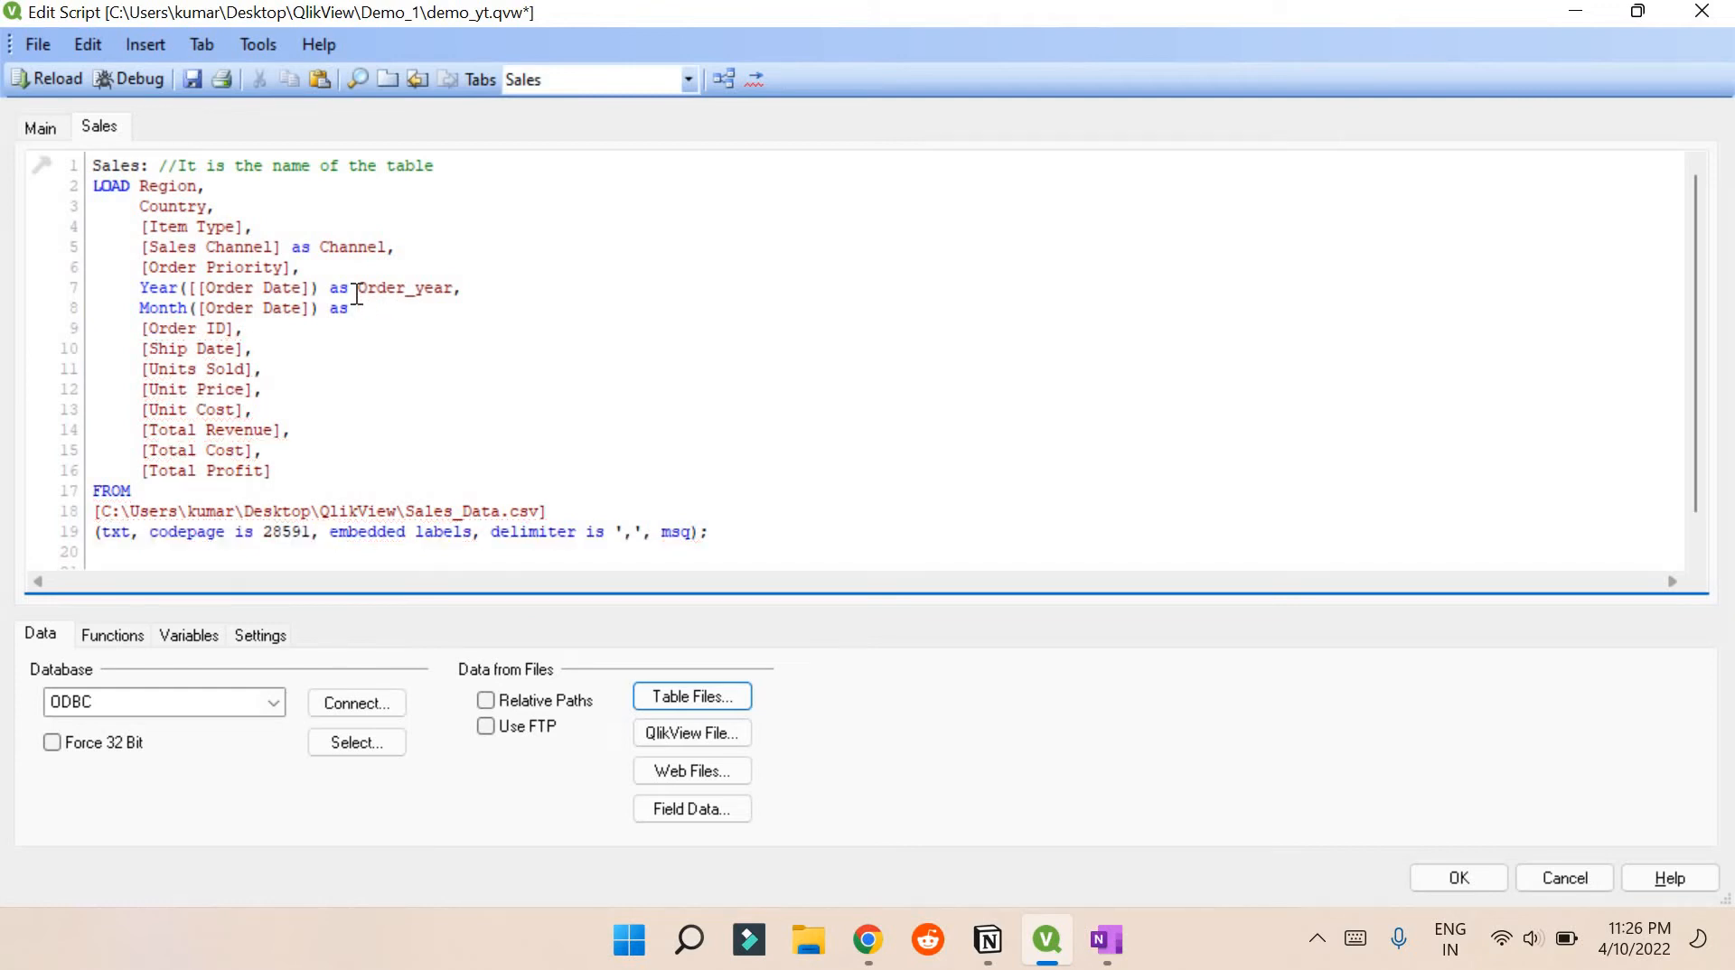
pyautogui.write('Order')
pyautogui.write('_')
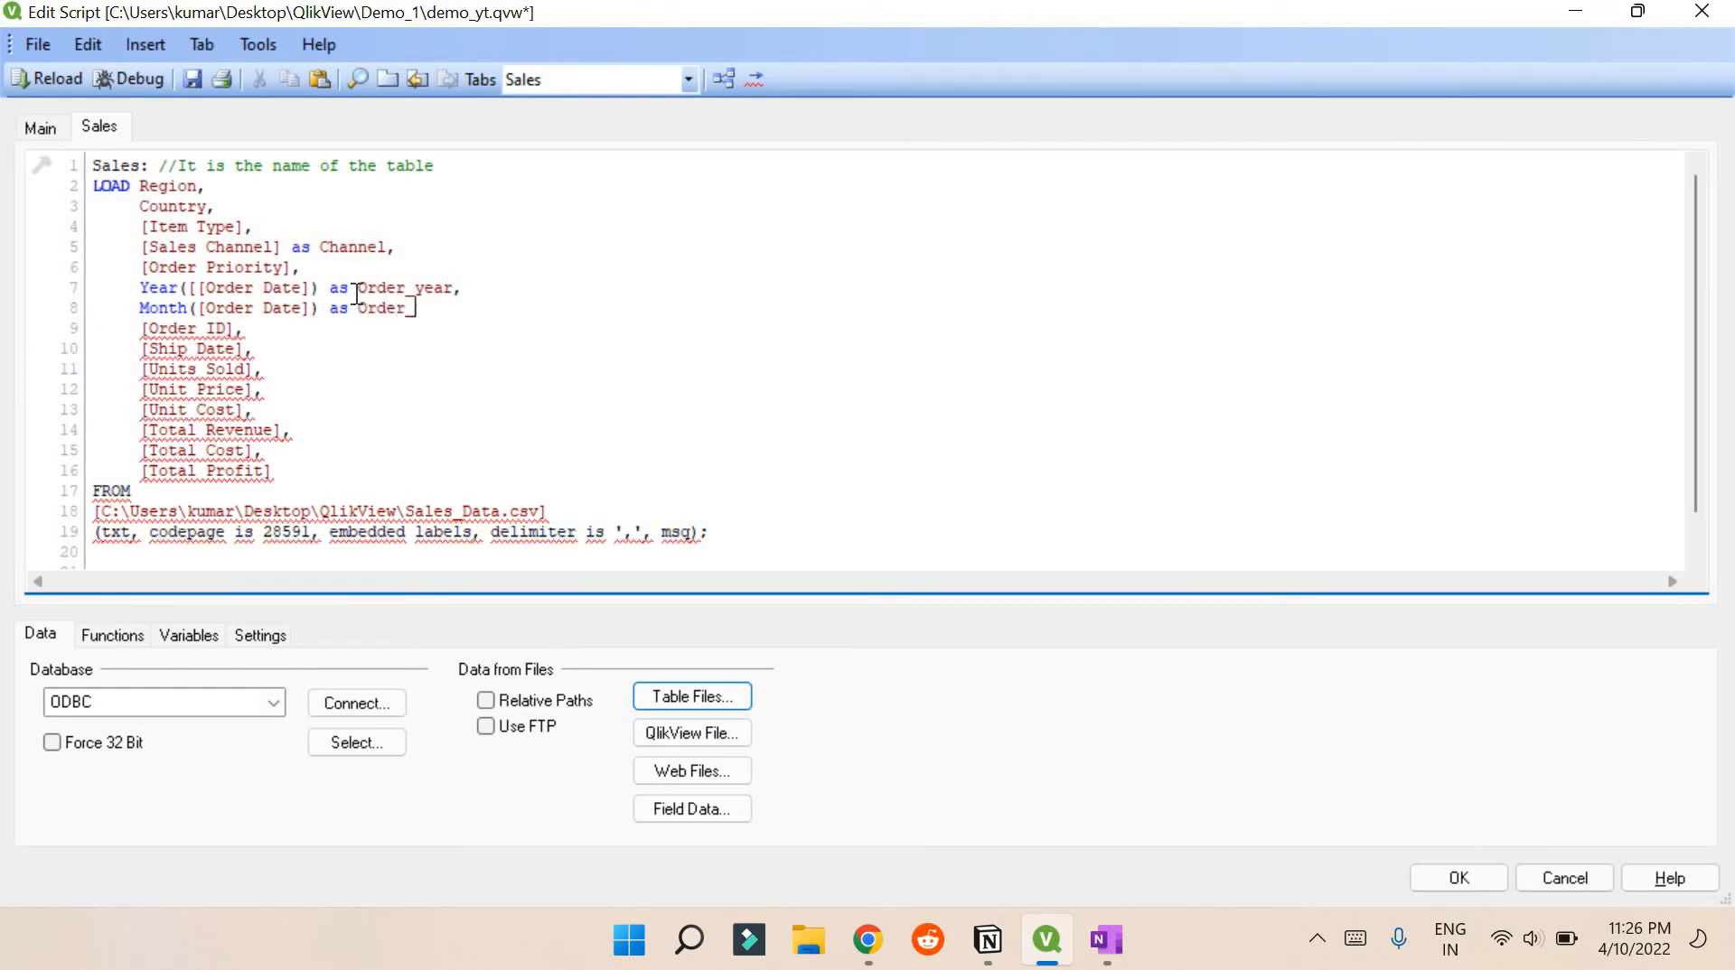
pyautogui.write('month,')
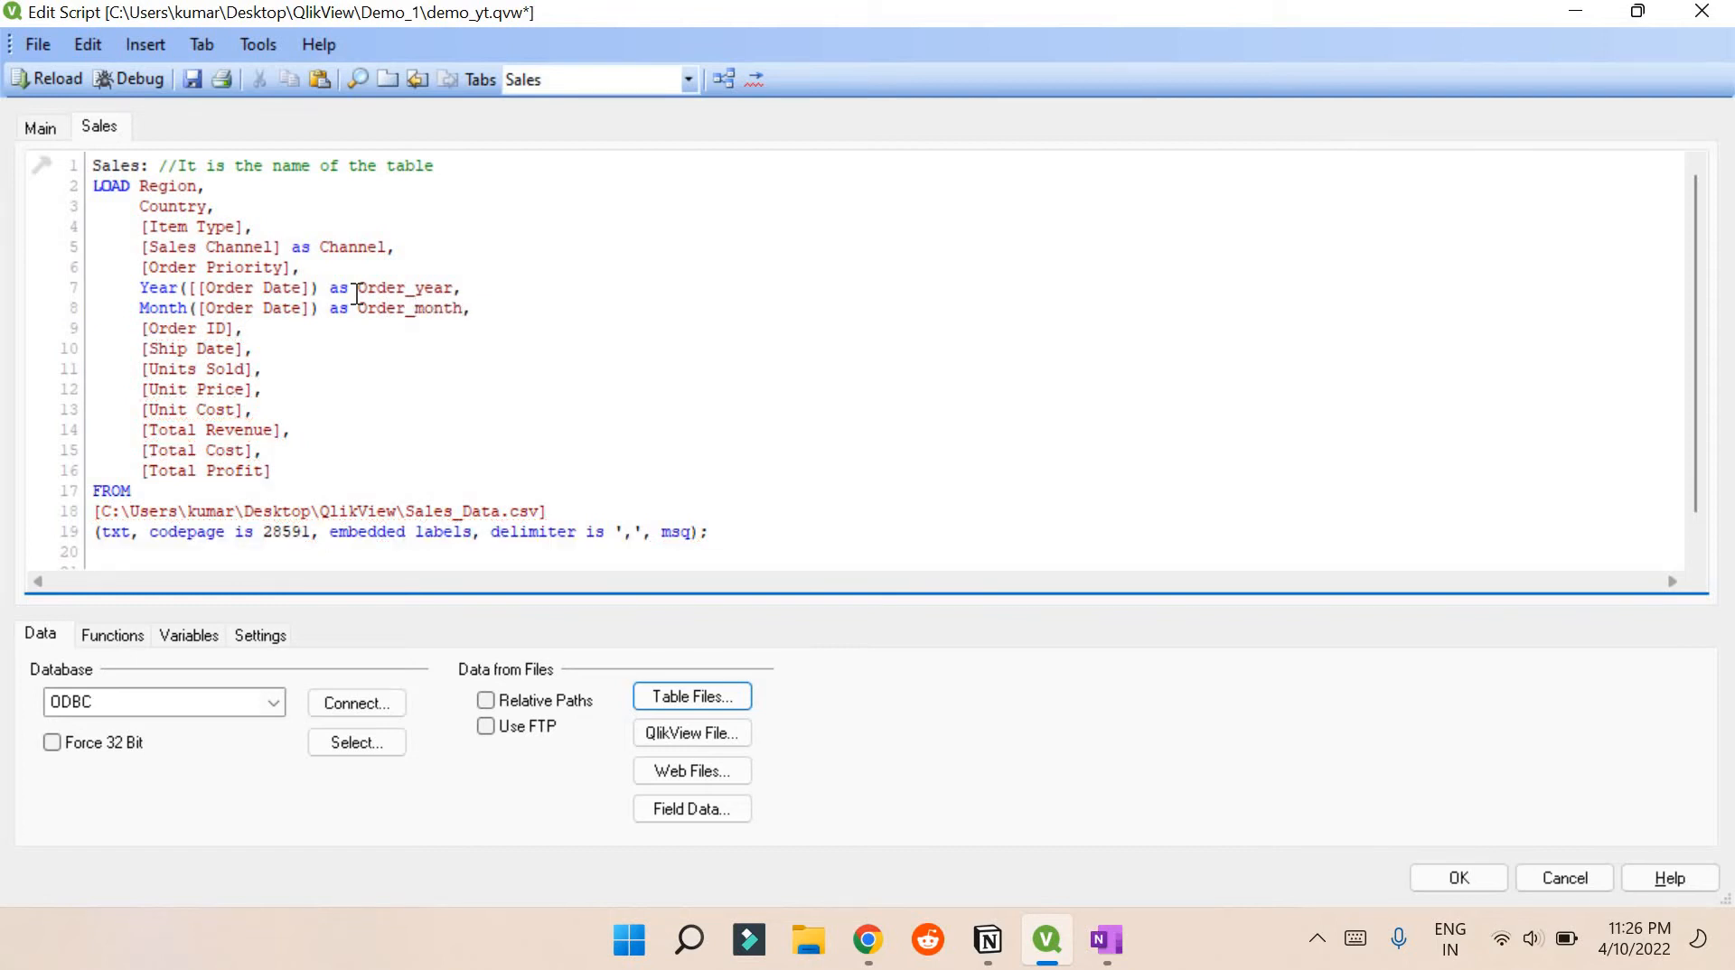
pyautogui.press('Return')
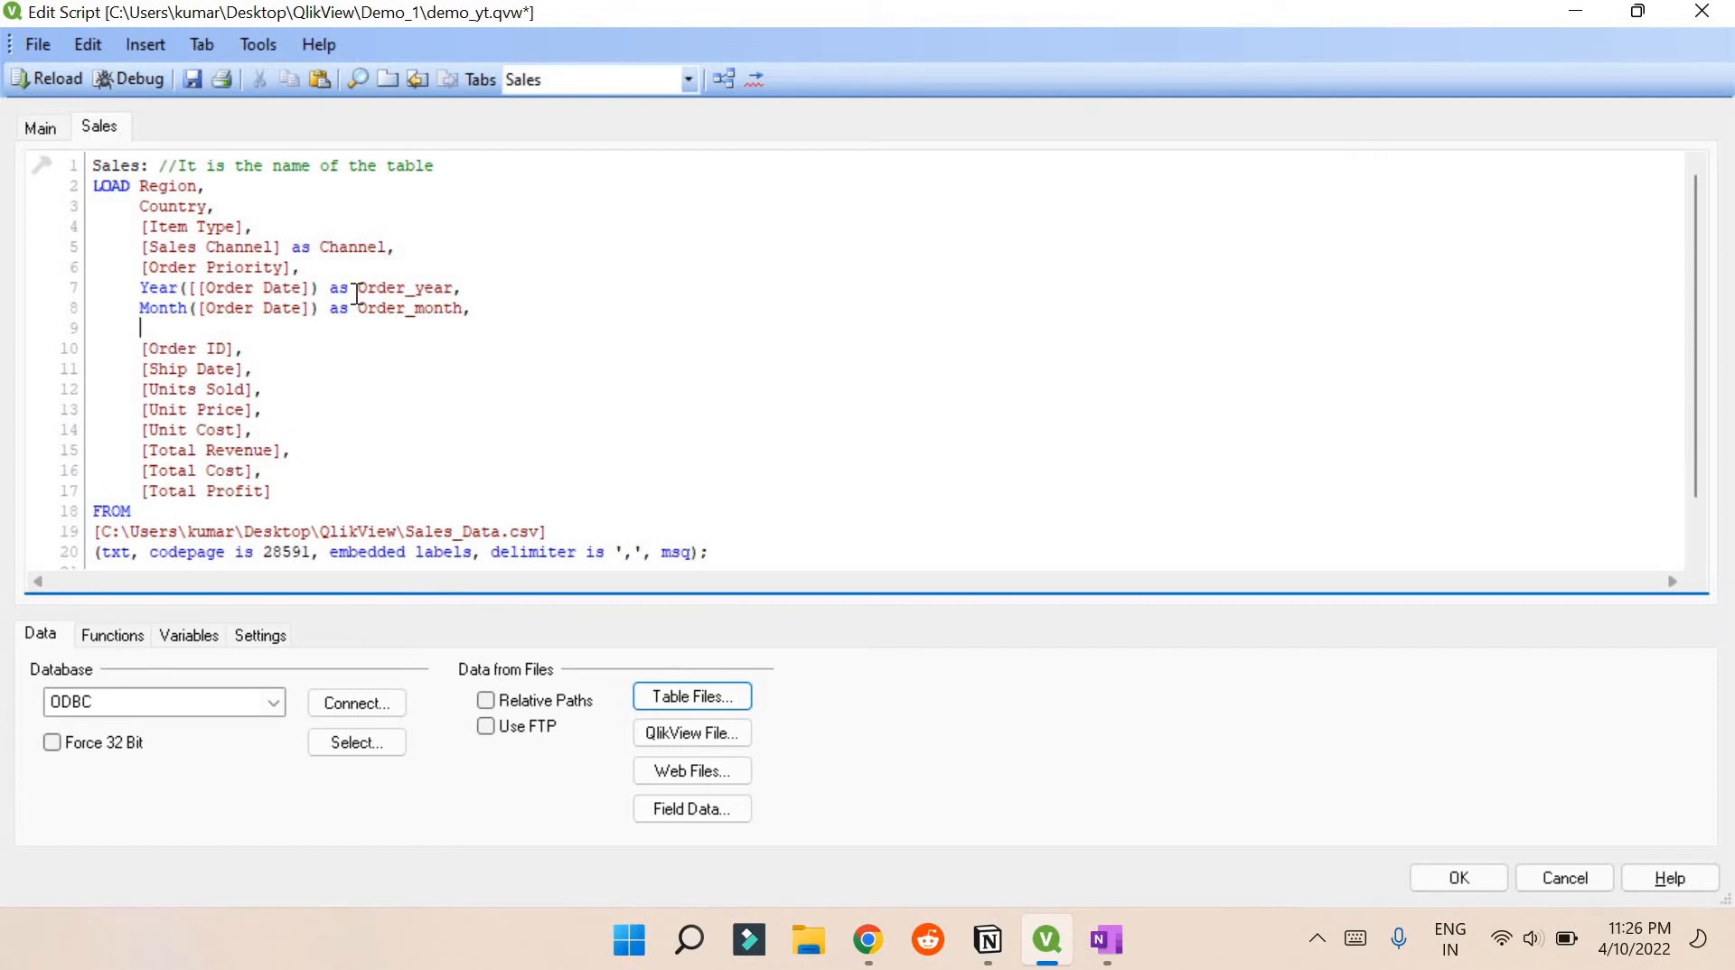
pyautogui.write('date(')
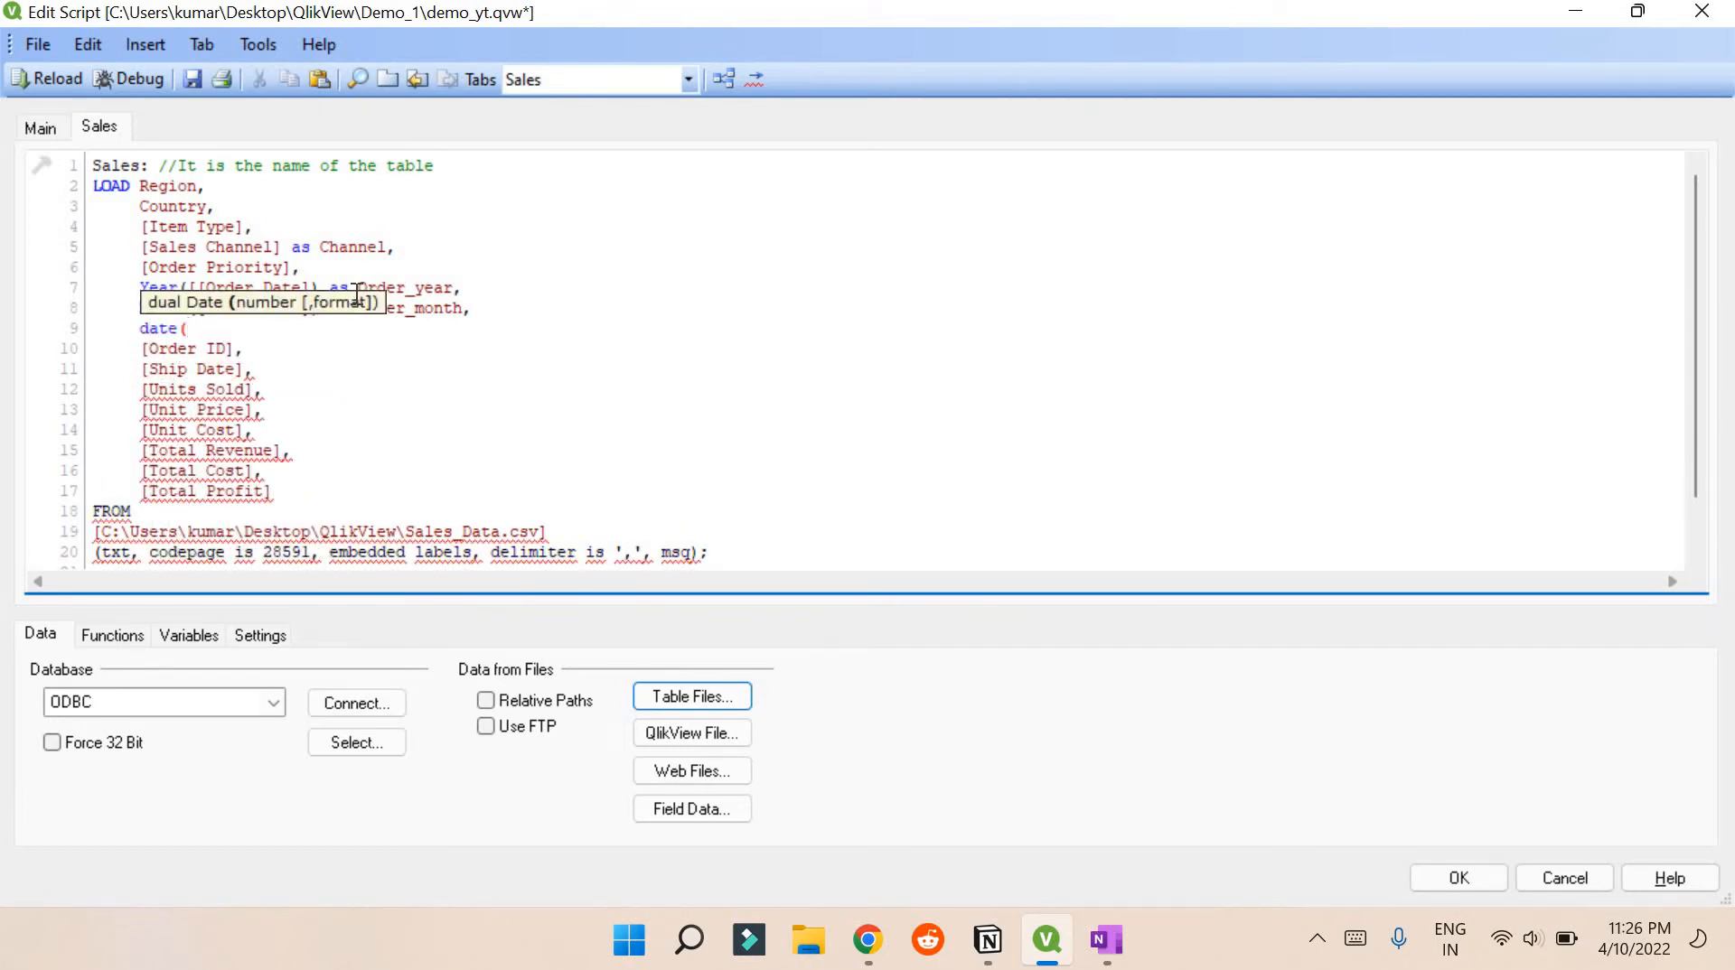
pyautogui.write('[Order Date]) as')
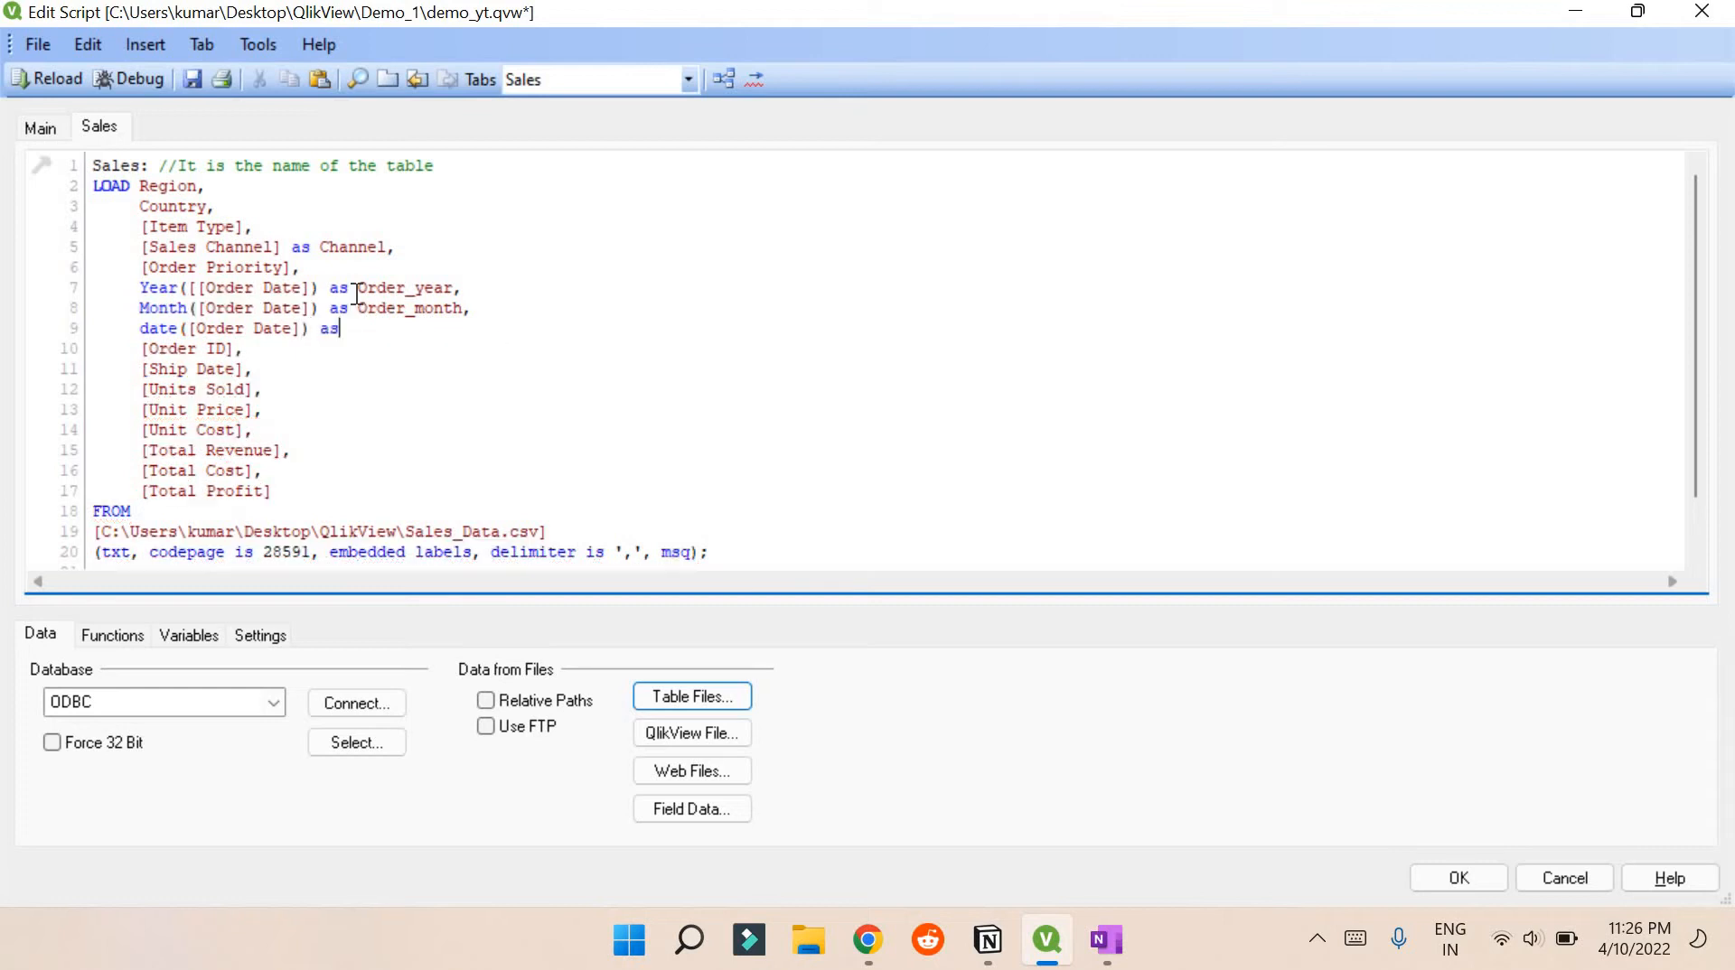
pyautogui.write(' [Order Date],')
# Review the LOAD fields, file format and three derived date lines, then save demo_yt.qvw
pyautogui.doubleClick(144, 289)
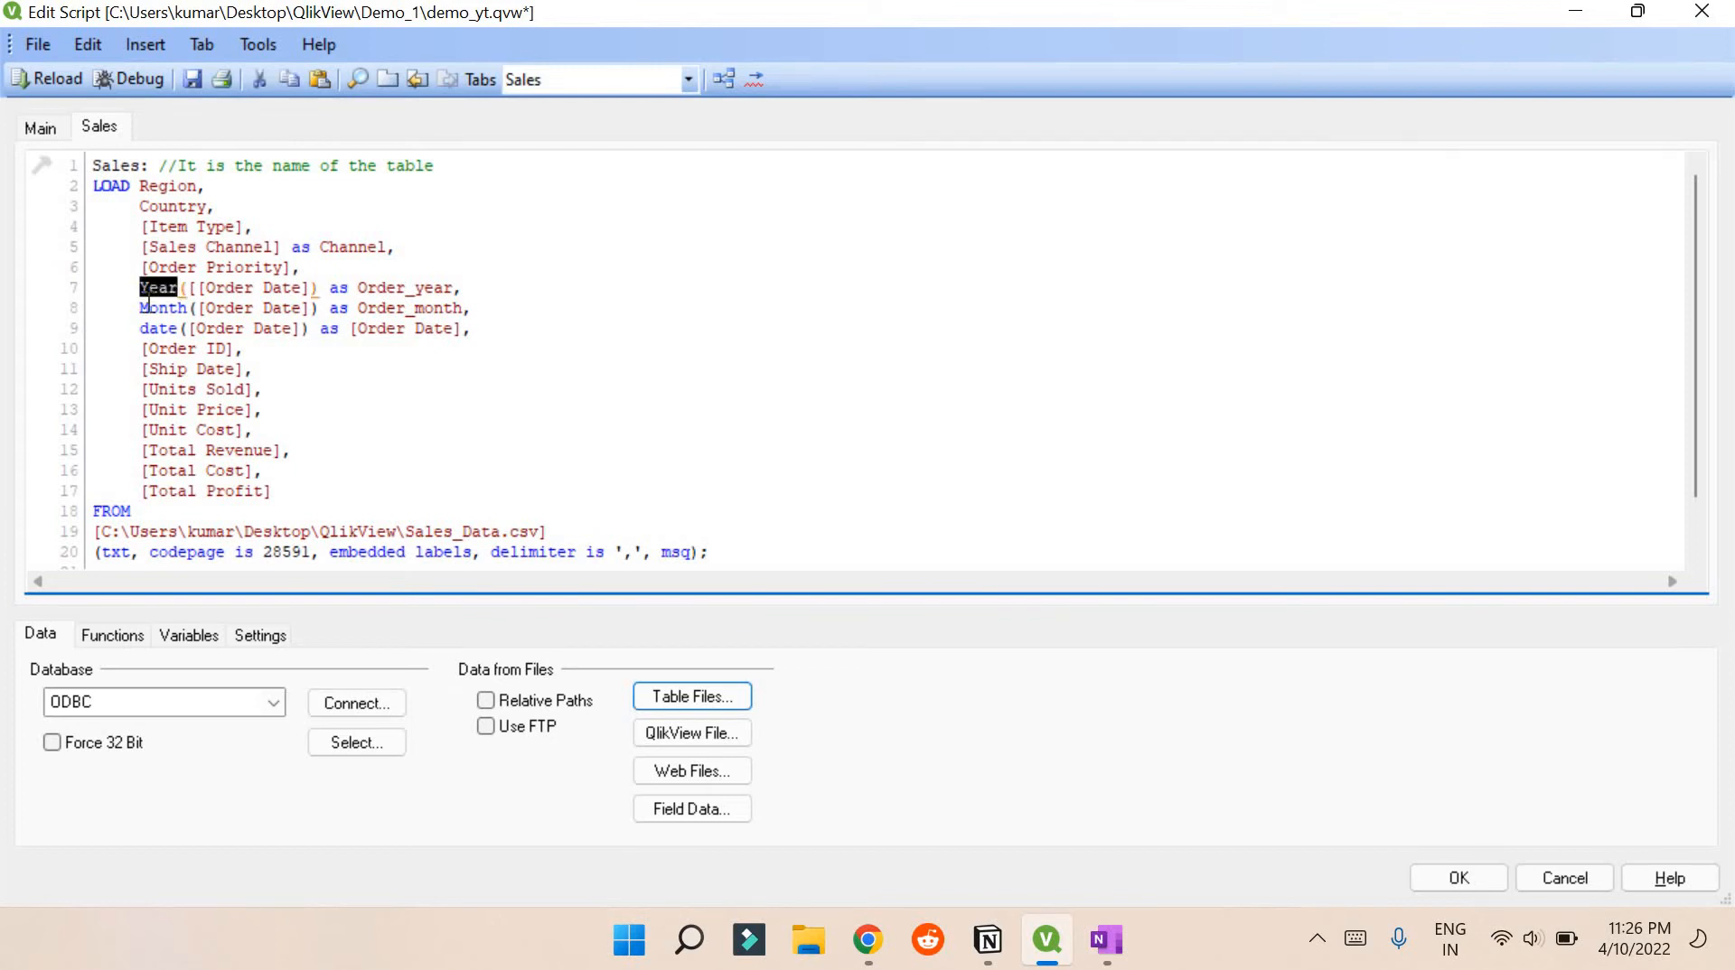
pyautogui.doubleClick(144, 308)
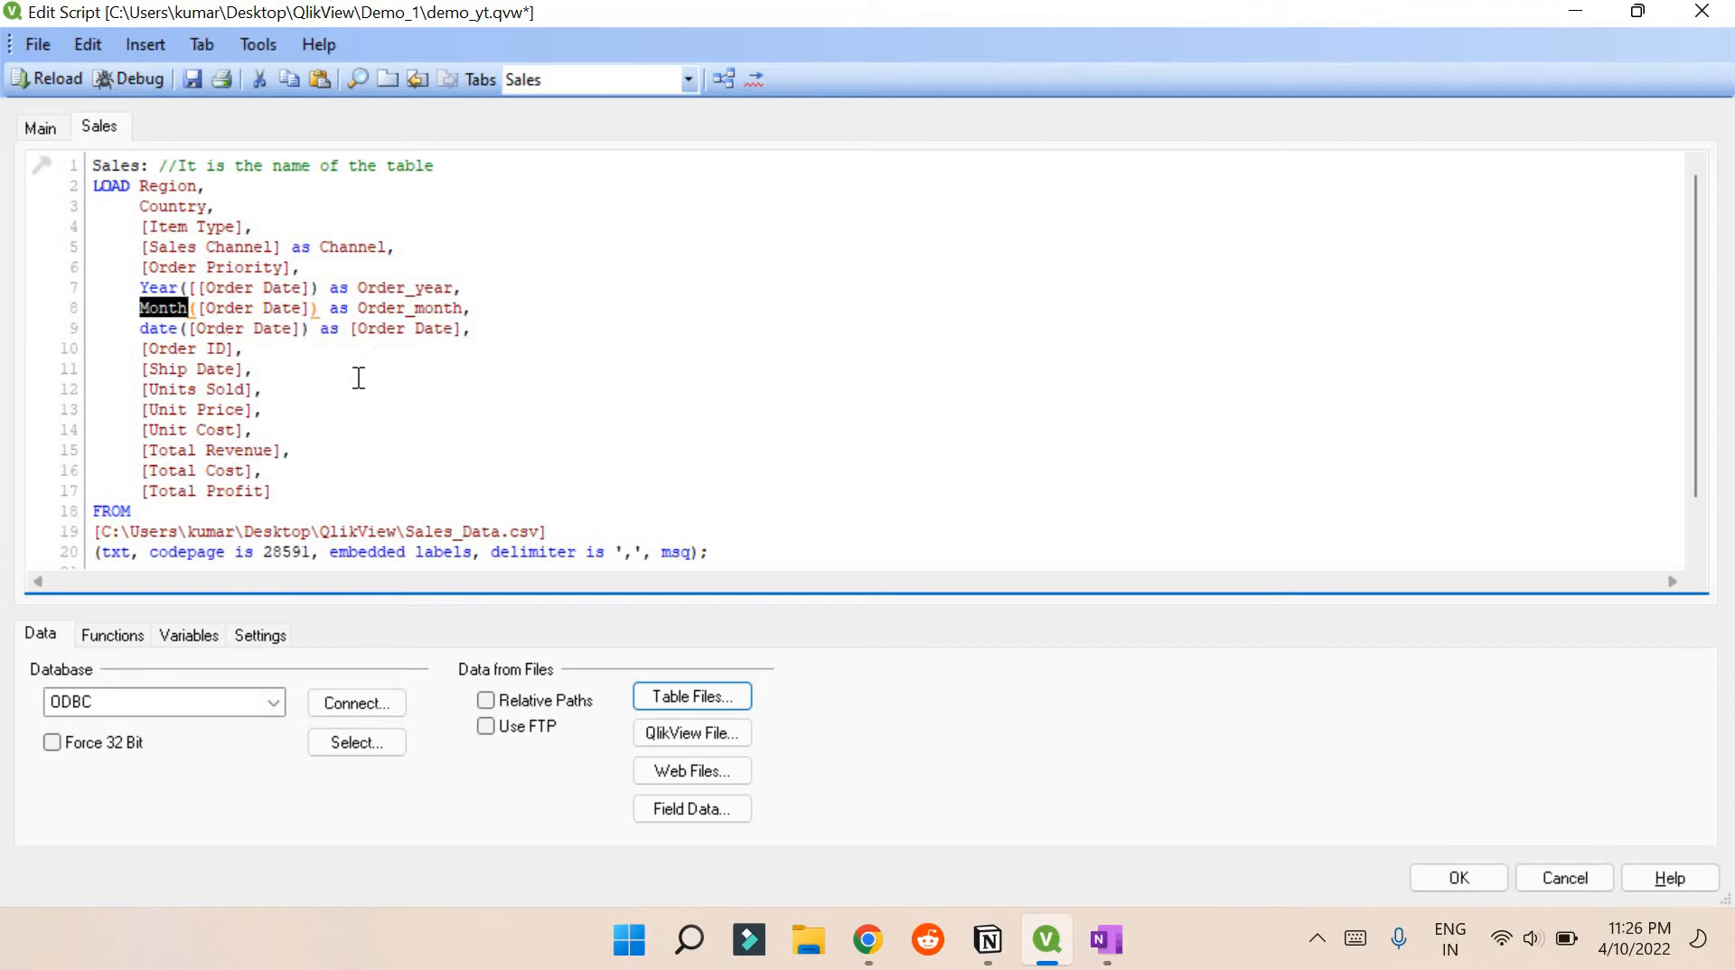
pyautogui.scroll(-1, 364, 379)
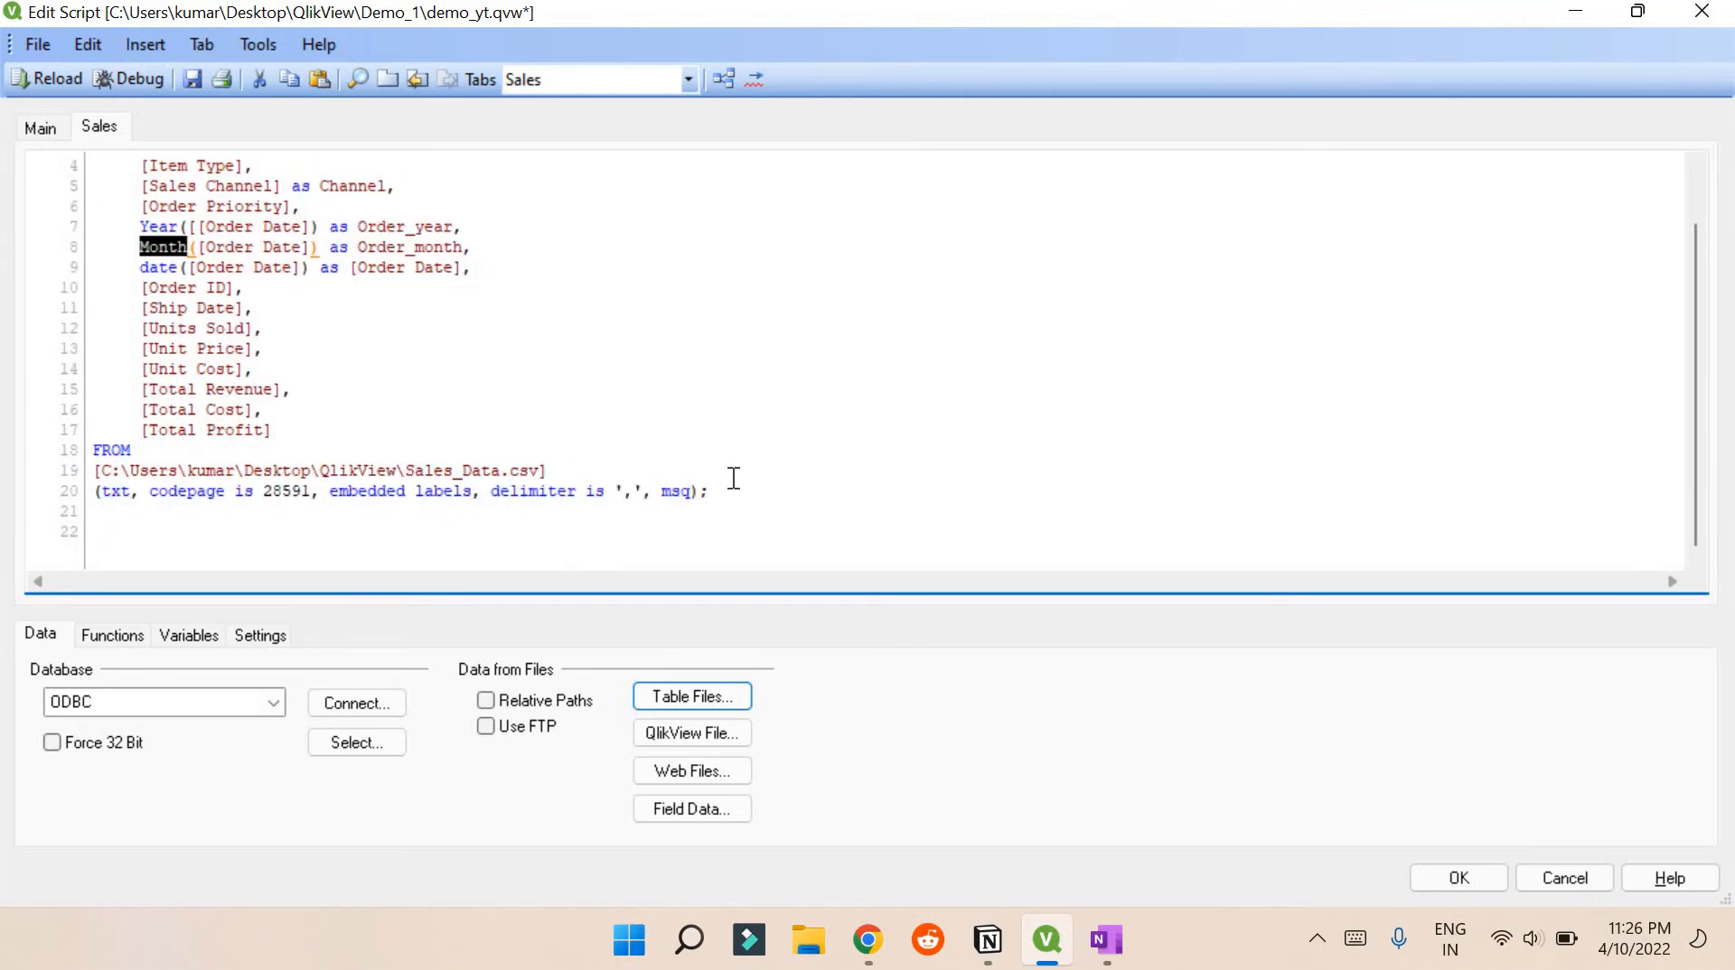
pyautogui.moveTo(711, 491); pyautogui.dragTo(484, 493)
pyautogui.moveTo(255, 390); pyautogui.dragTo(549, 479)
pyautogui.scroll(1, 238, 233)
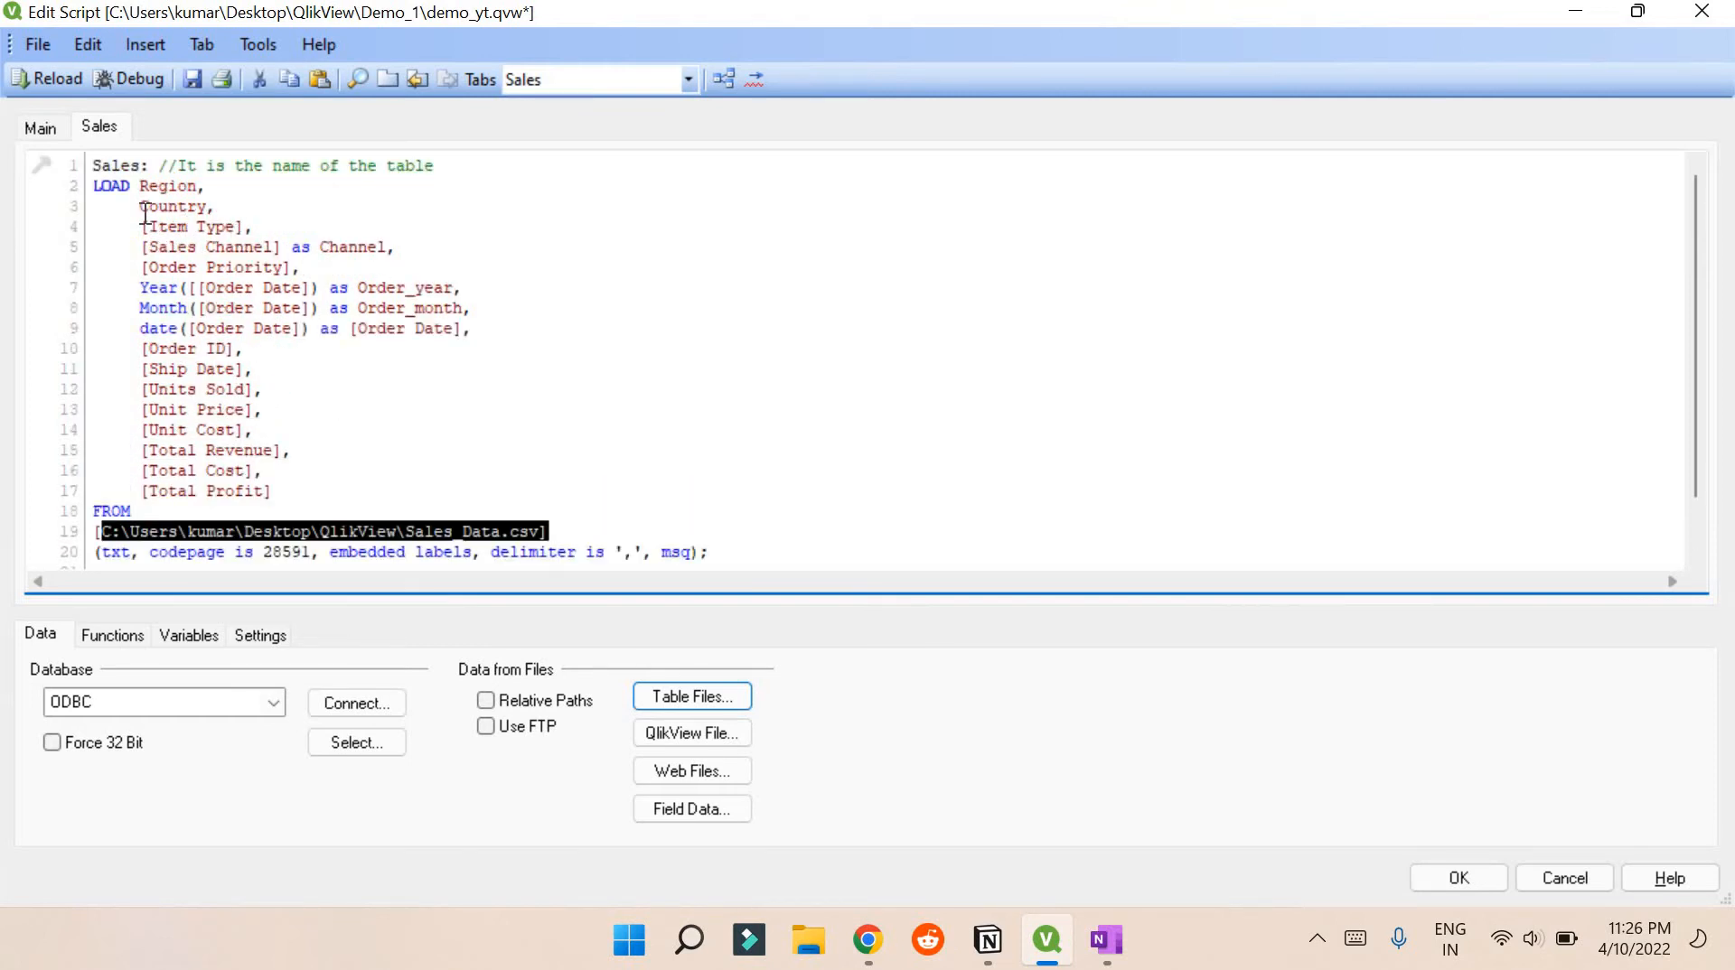
pyautogui.moveTo(140, 206); pyautogui.dragTo(336, 491)
pyautogui.click(342, 462)
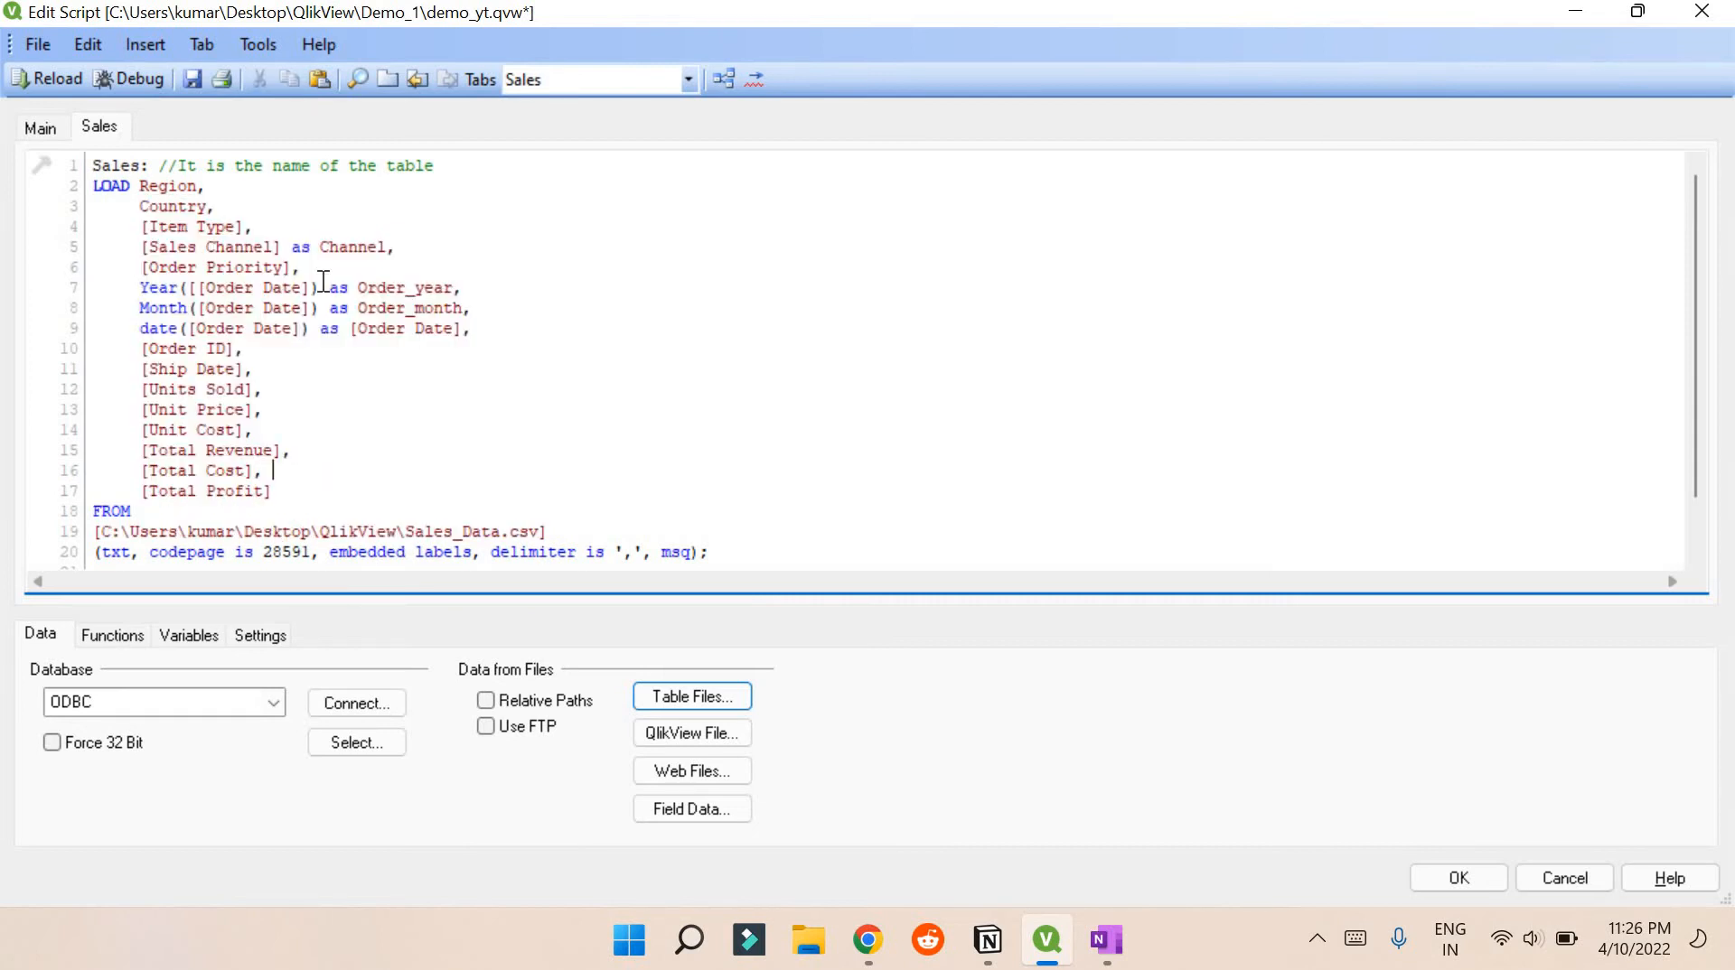
pyautogui.moveTo(322, 285); pyautogui.dragTo(465, 294)
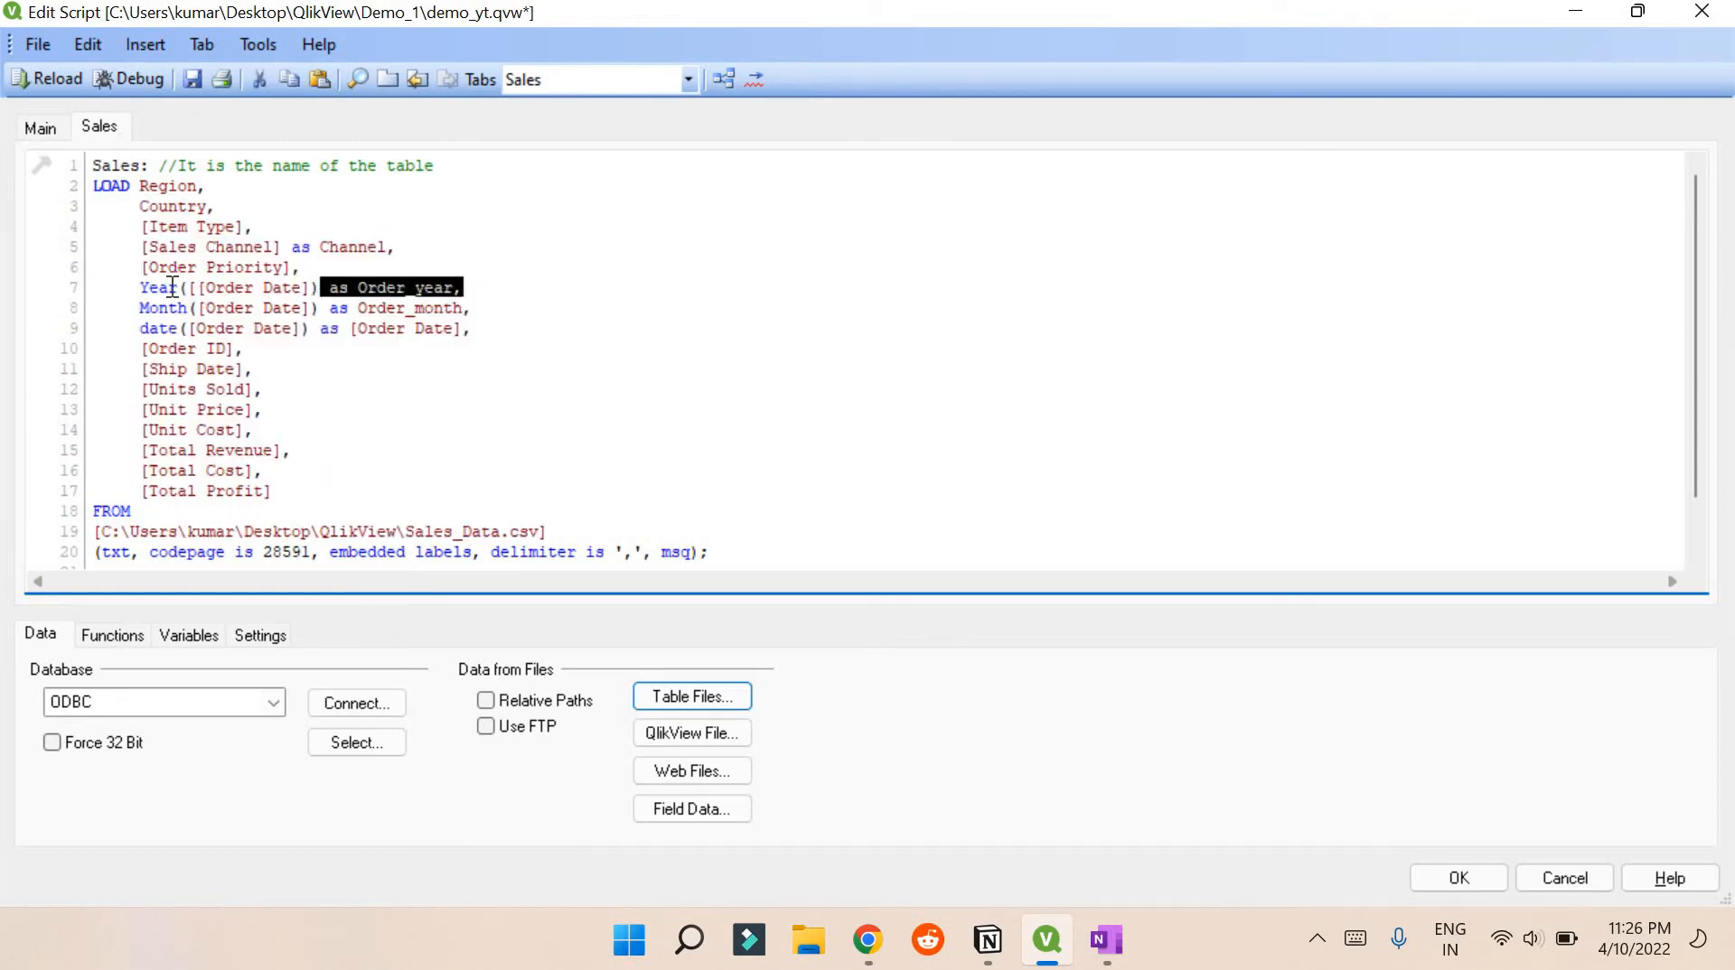
pyautogui.moveTo(141, 288); pyautogui.dragTo(481, 329)
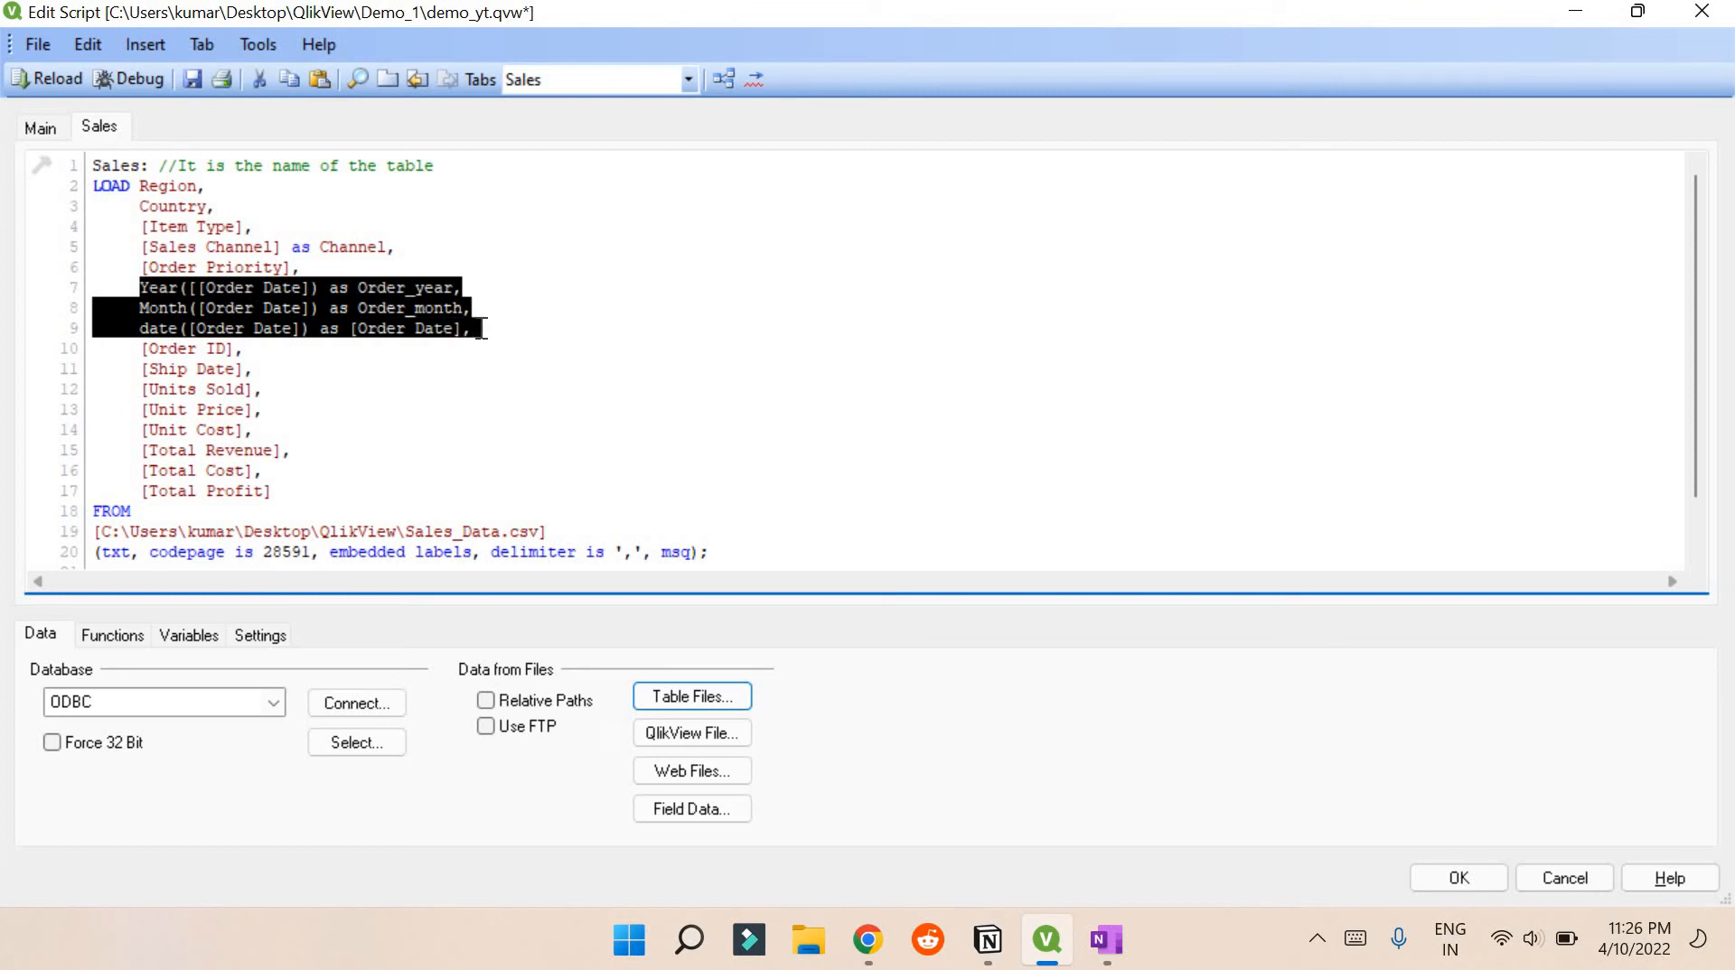
pyautogui.click(482, 328)
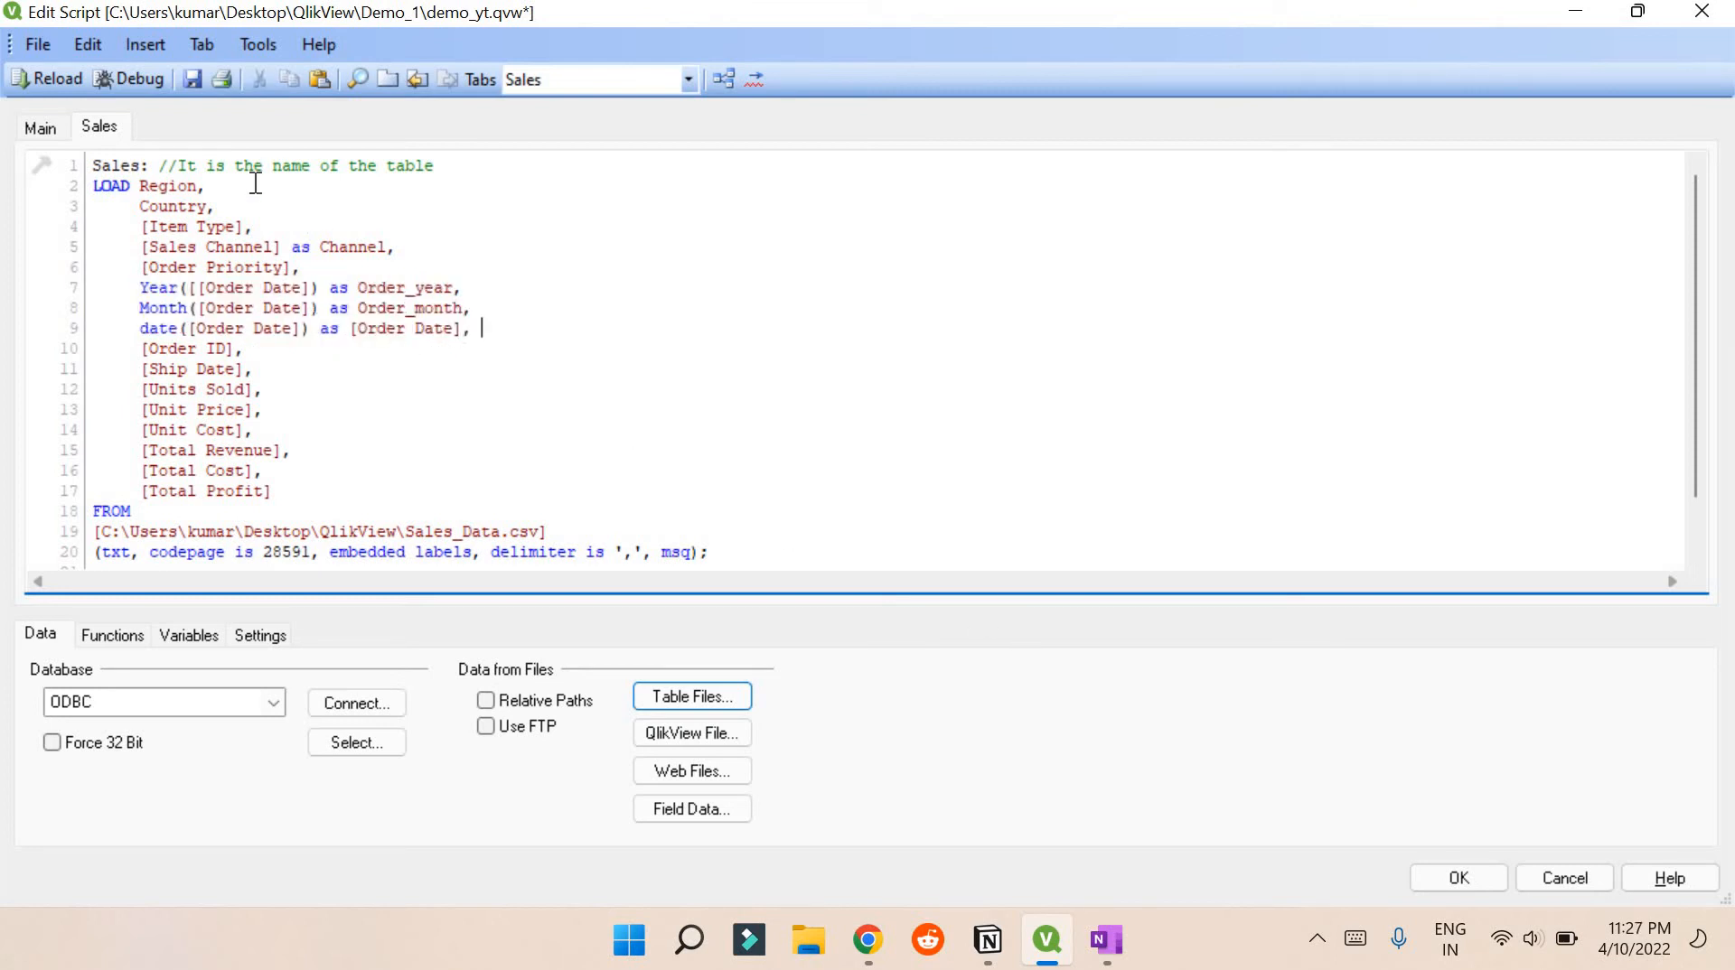
pyautogui.click(193, 78)
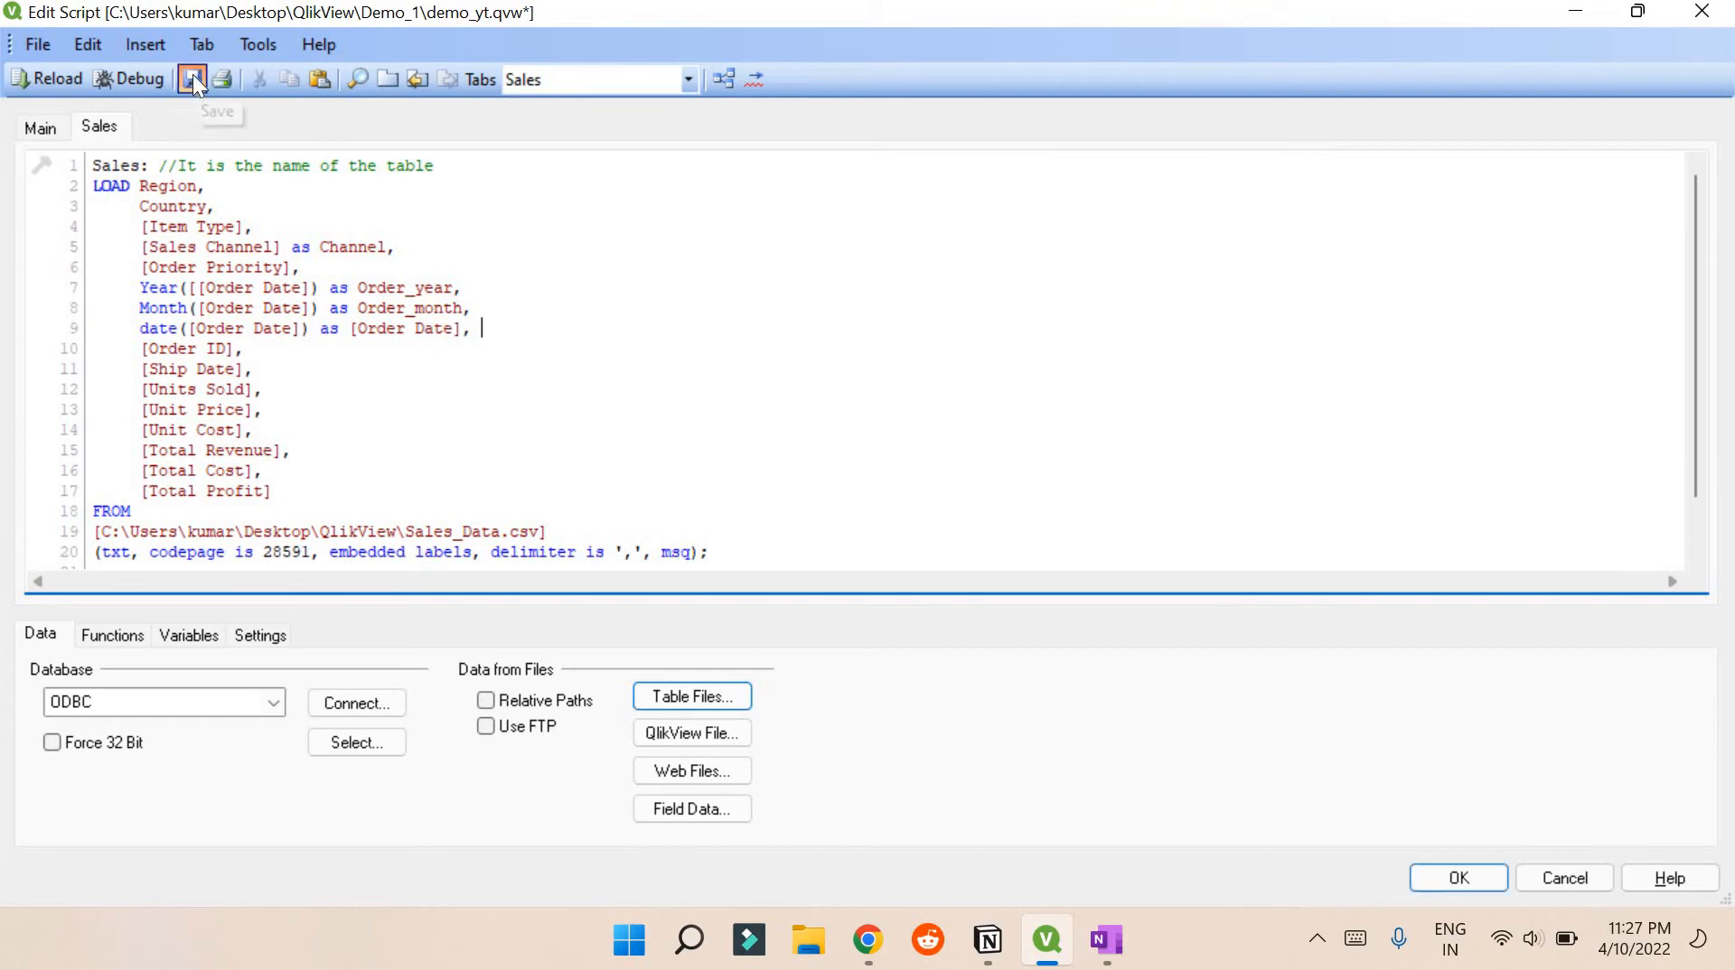
# Reload the script, dismiss the Field '[Order Date]' not found error, and reopen Edit Script
pyautogui.click(15, 83)
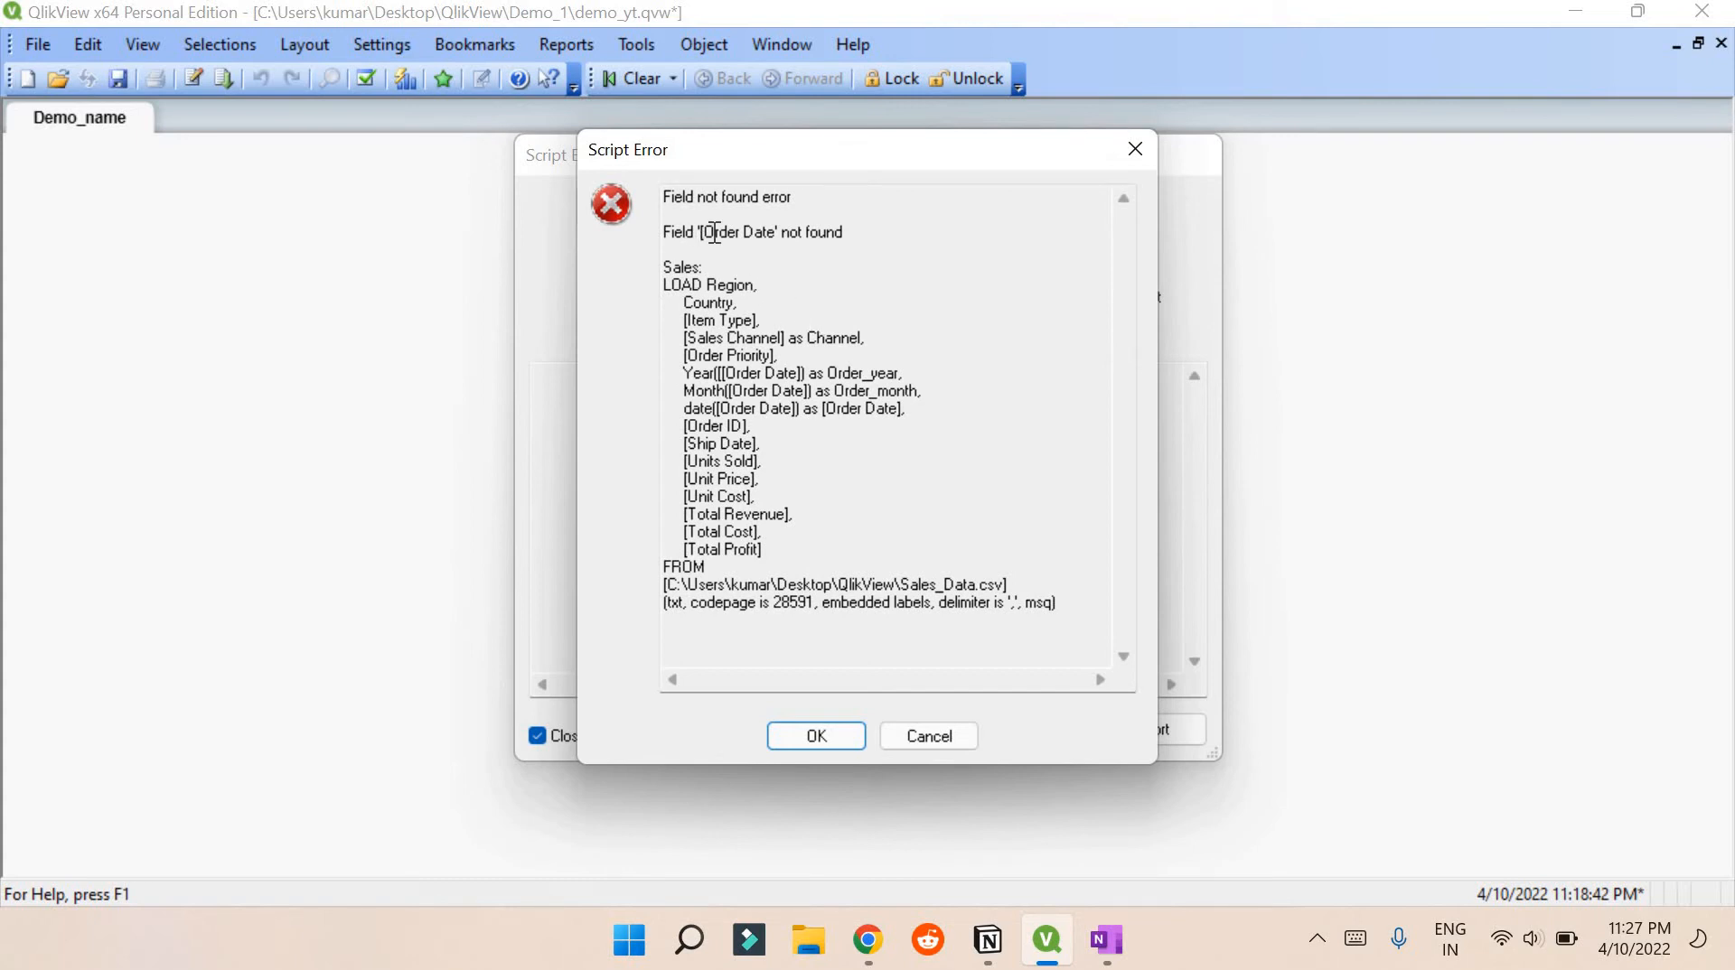
pyautogui.moveTo(682, 233); pyautogui.dragTo(810, 233)
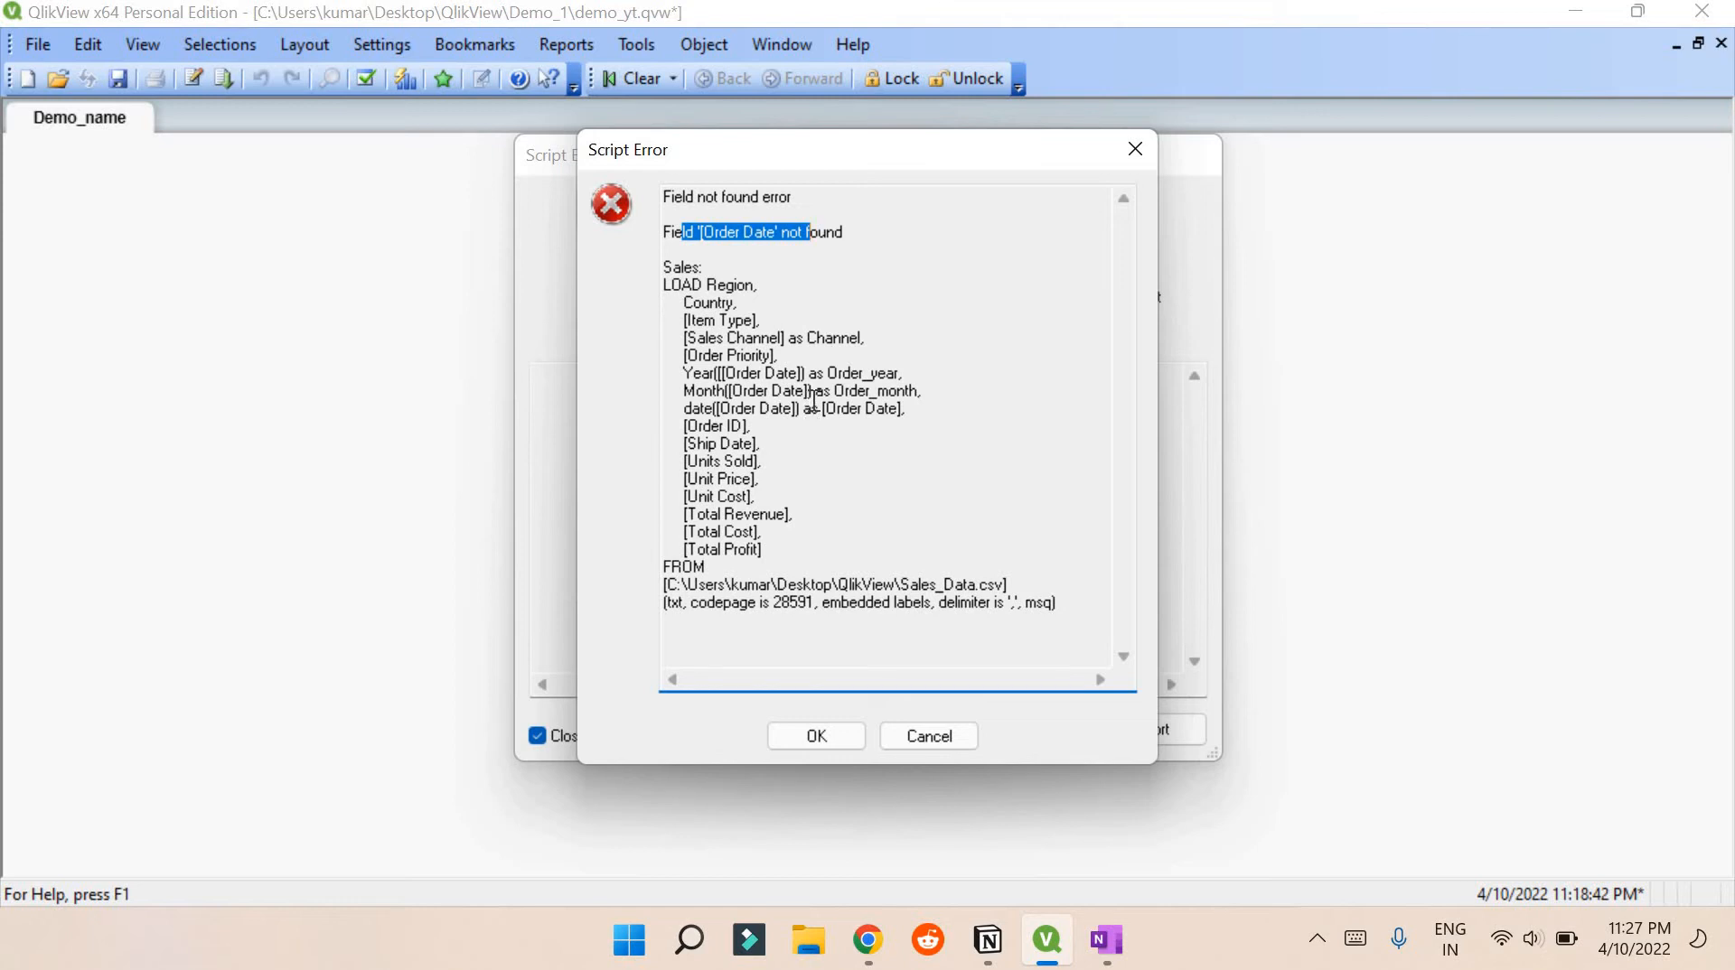
pyautogui.click(820, 735)
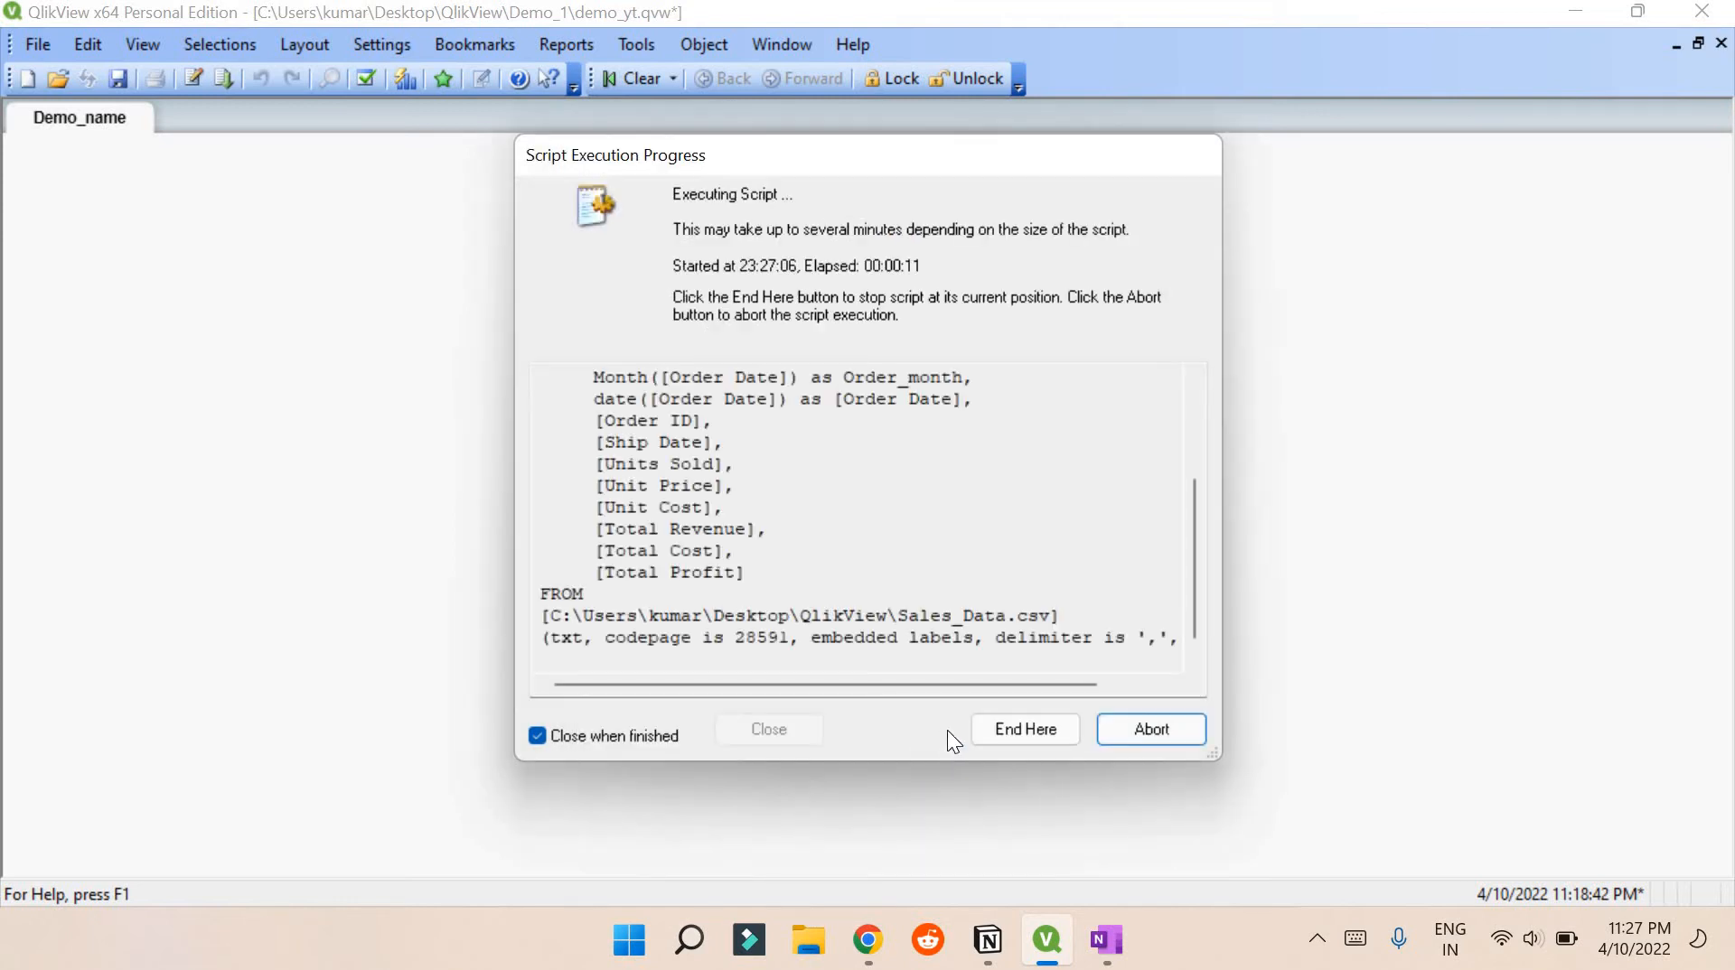
pyautogui.click(994, 783)
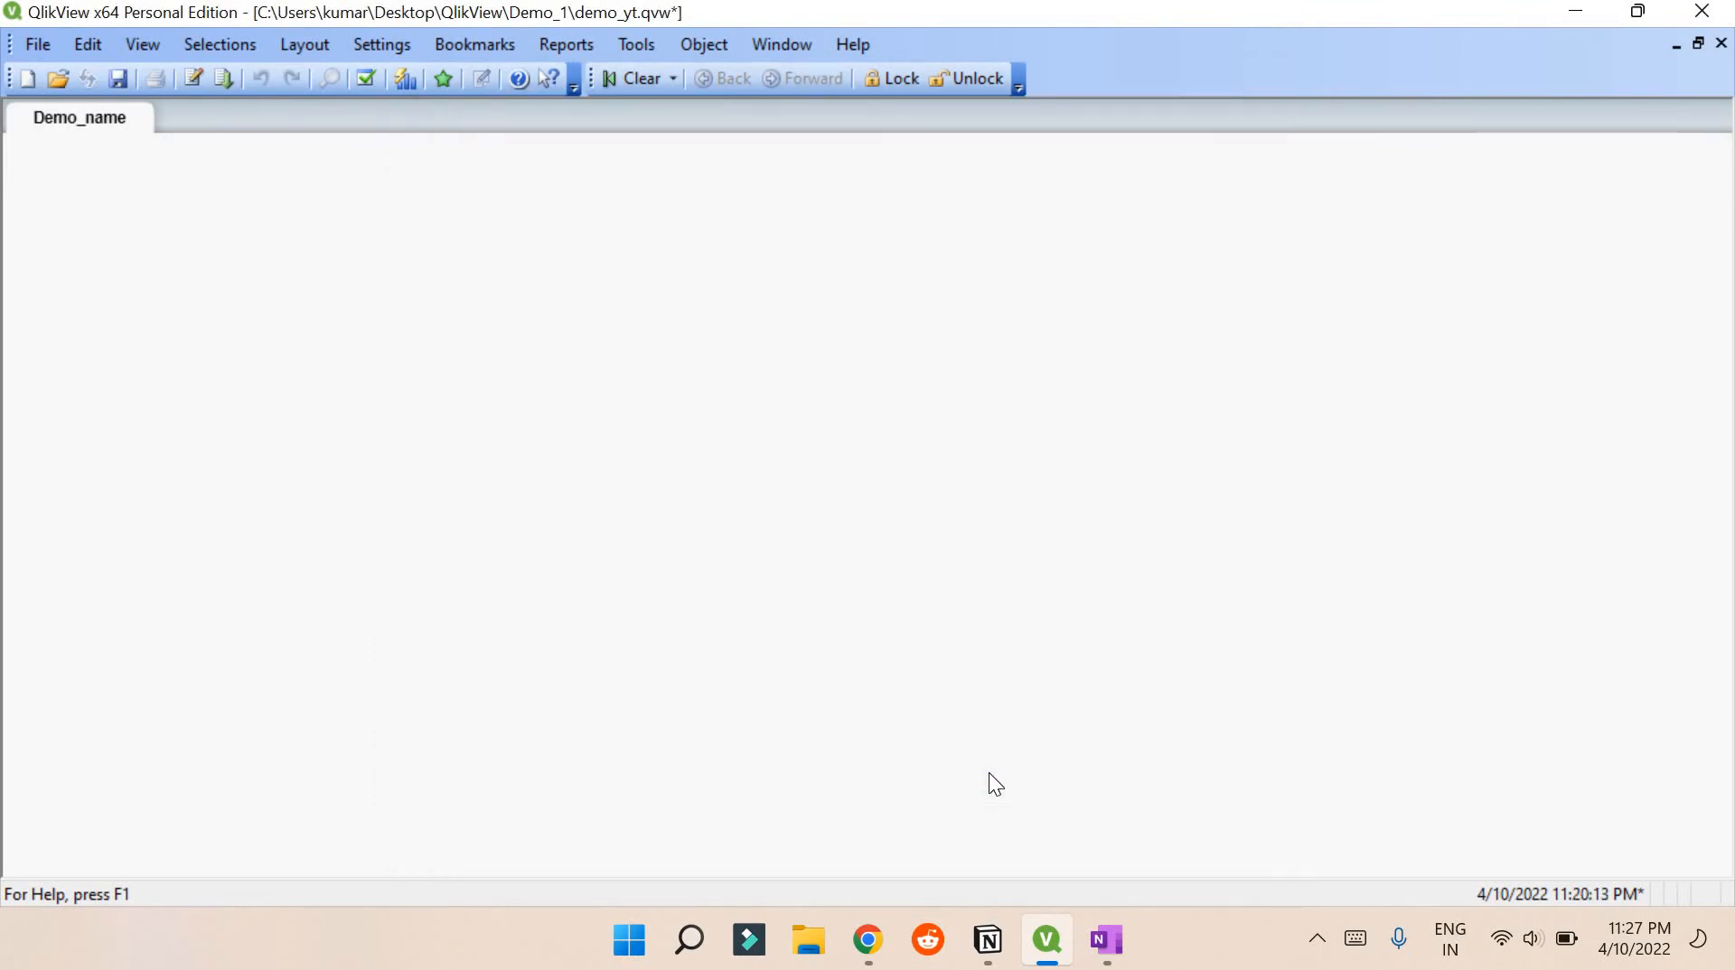
pyautogui.hotkey('ctrl', 'e')
pyautogui.click(465, 329)
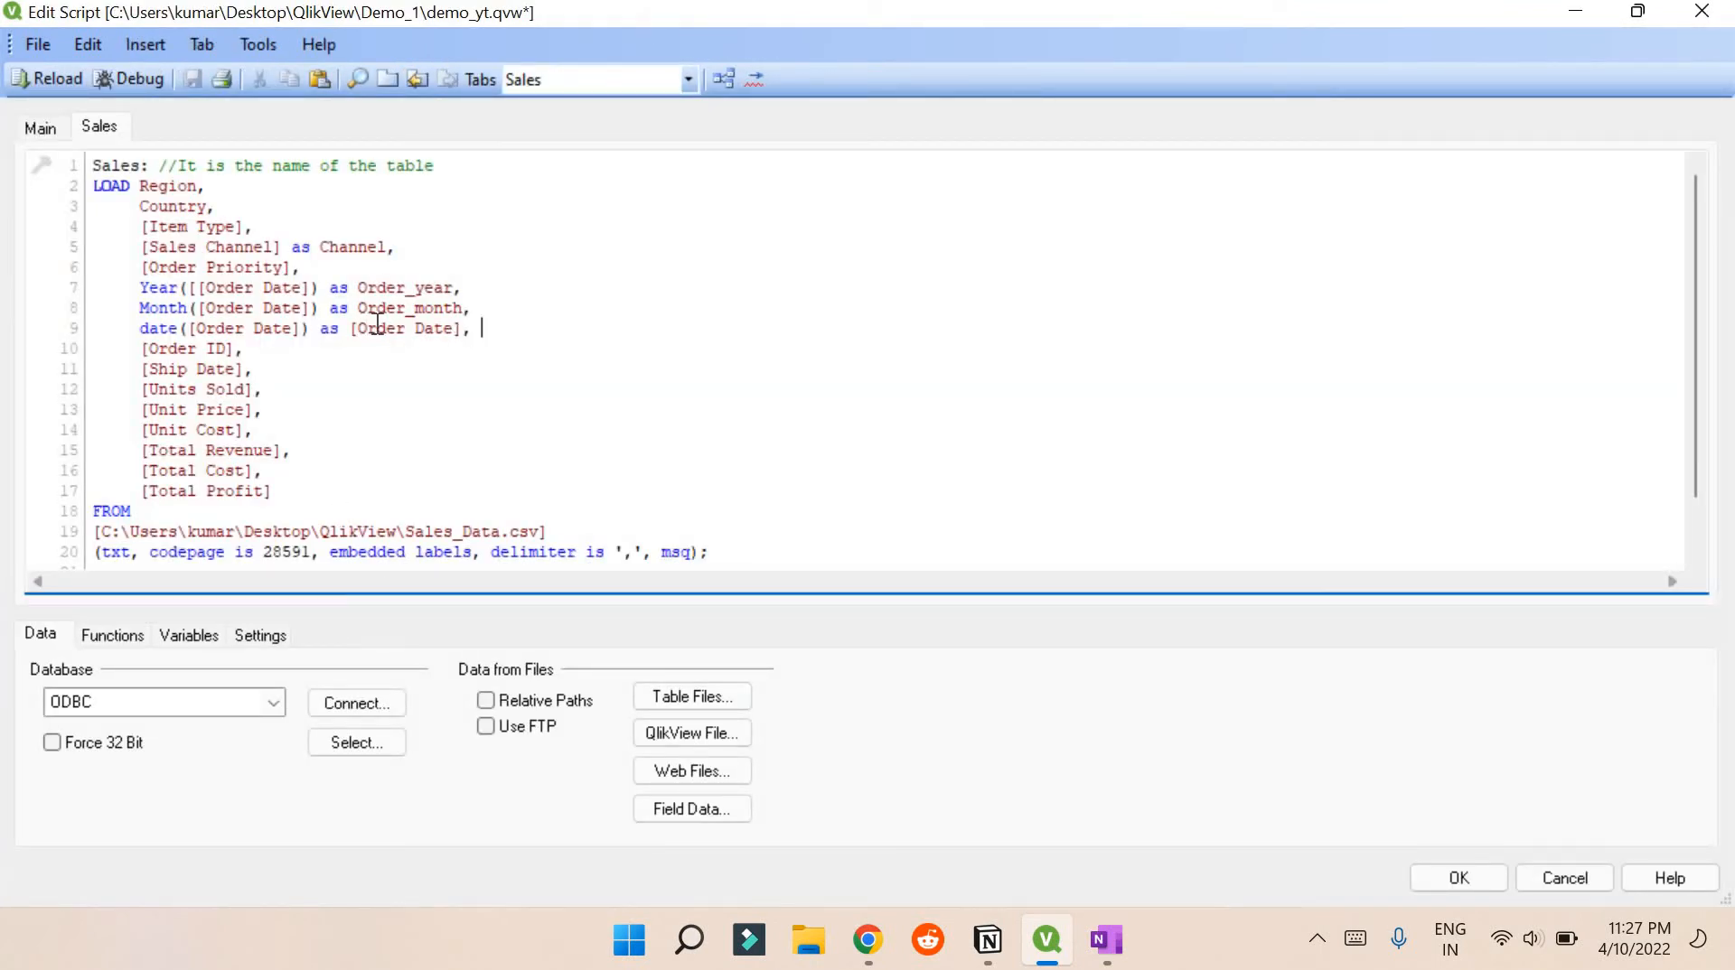
# Add [Order Date], as its own line after [Order Priority]
pyautogui.moveTo(359, 327); pyautogui.dragTo(469, 328)
pyautogui.hotkey('ctrl', 'c')
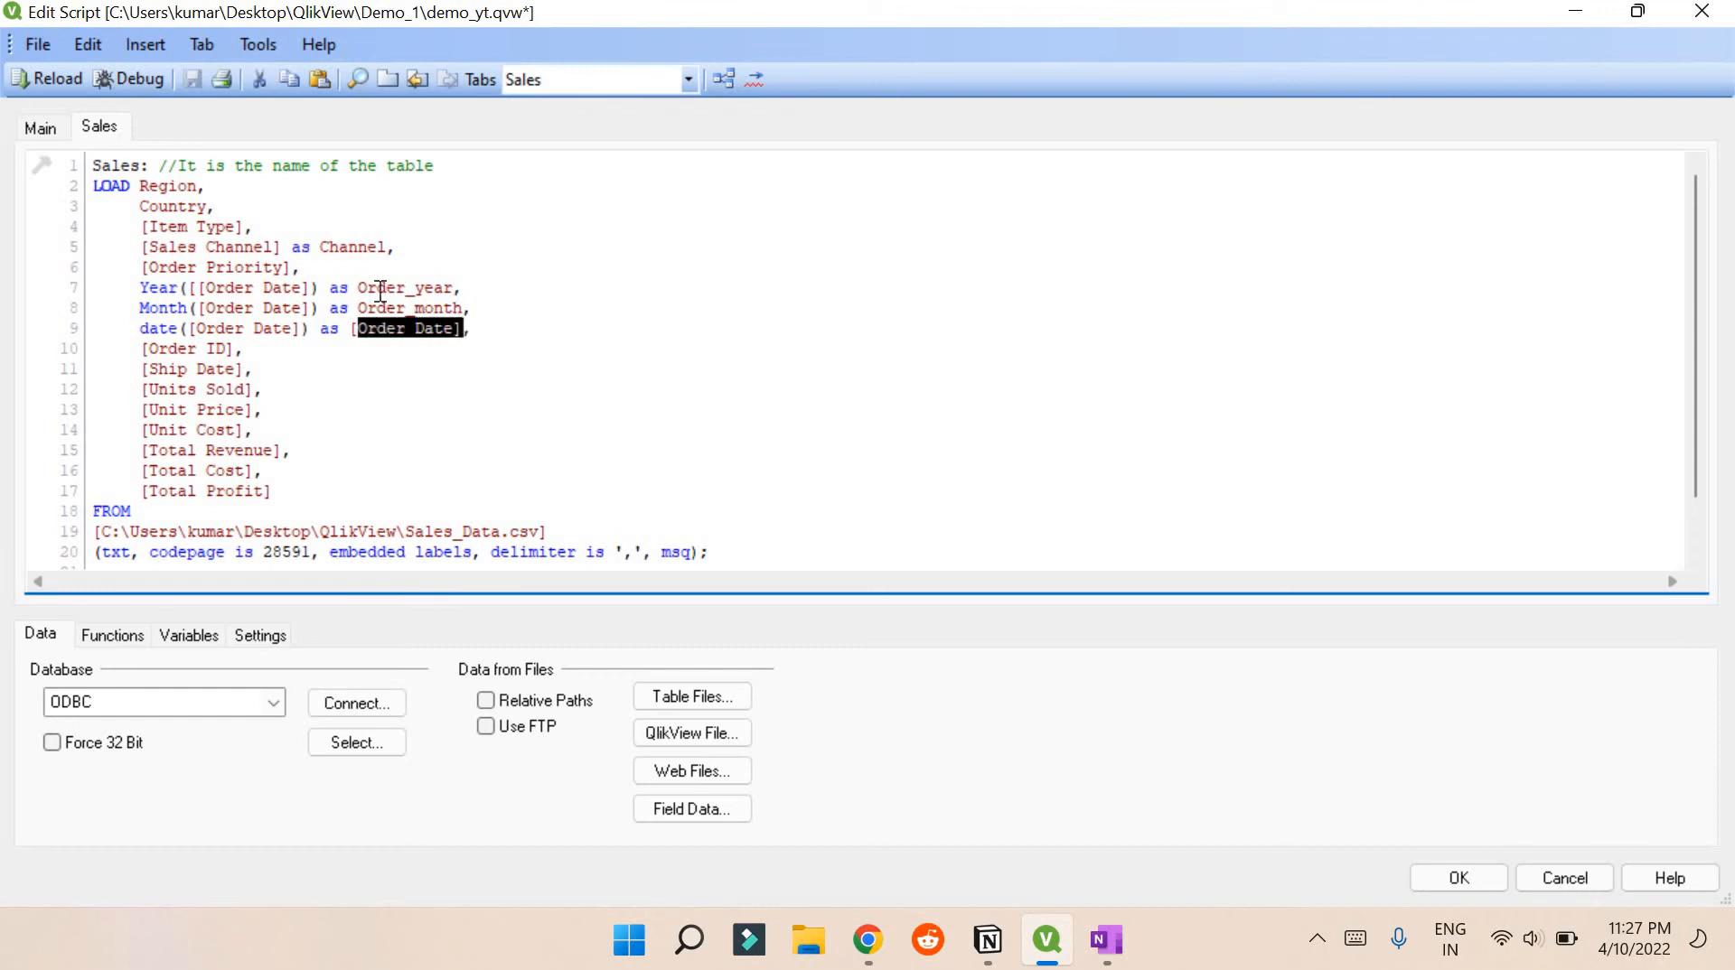
pyautogui.click(337, 271)
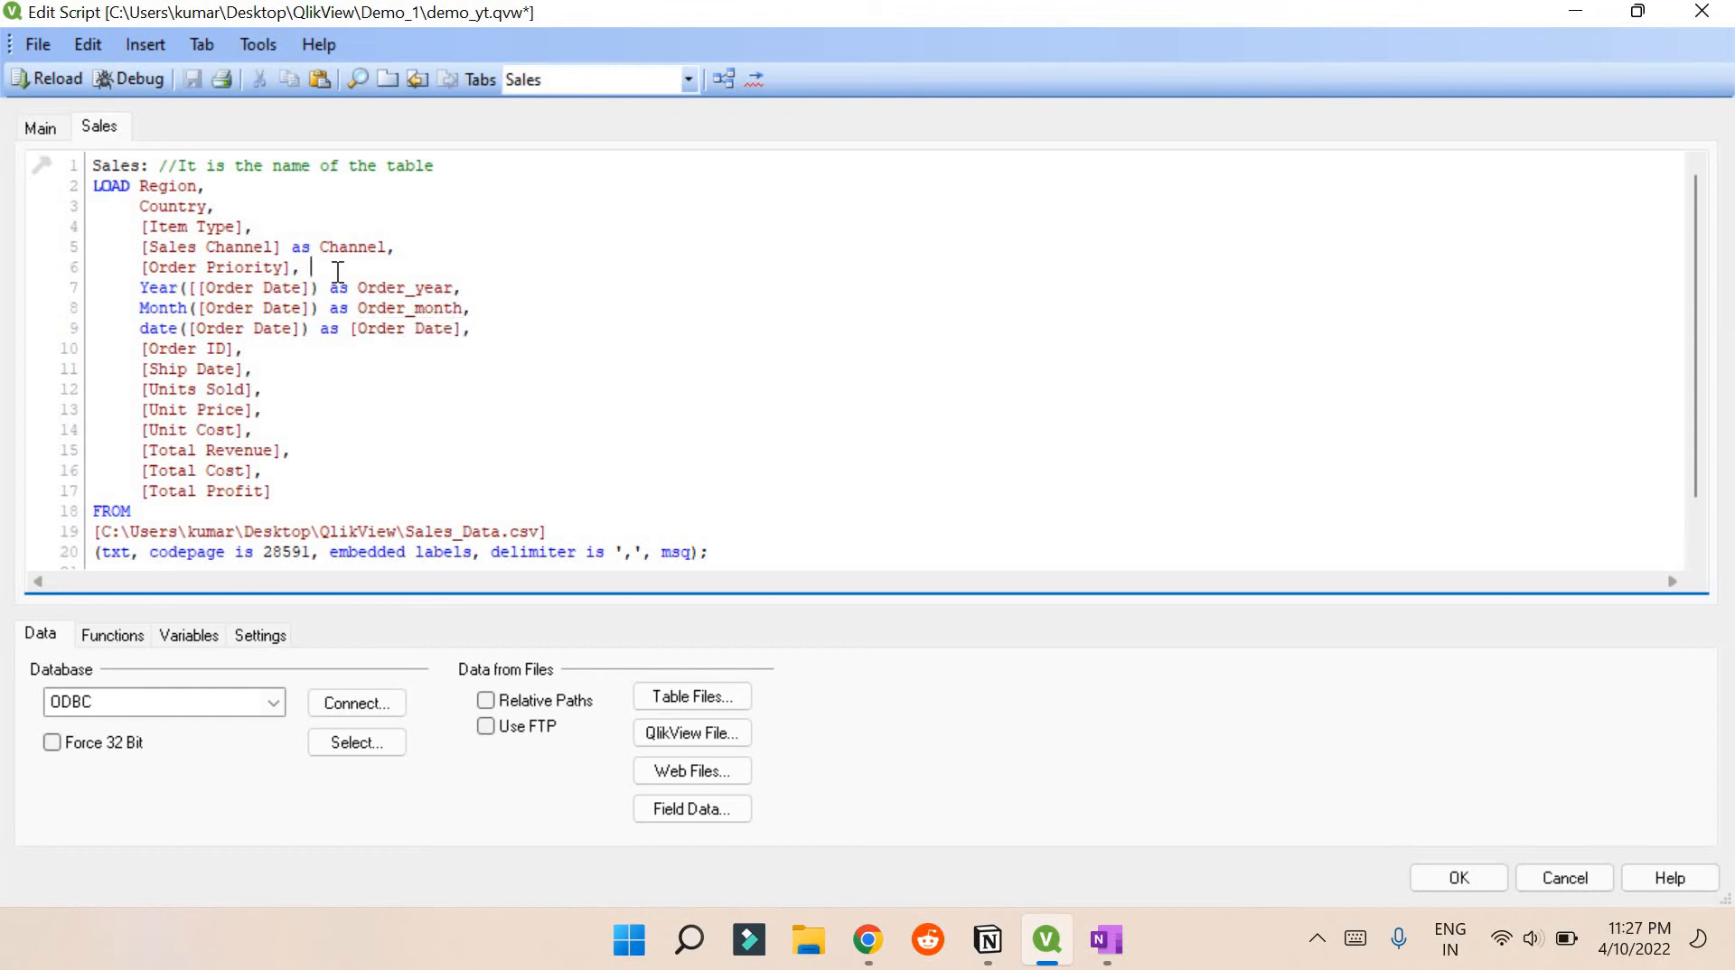
pyautogui.press('Return')
pyautogui.hotkey('ctrl', 'v')
pyautogui.write(',')
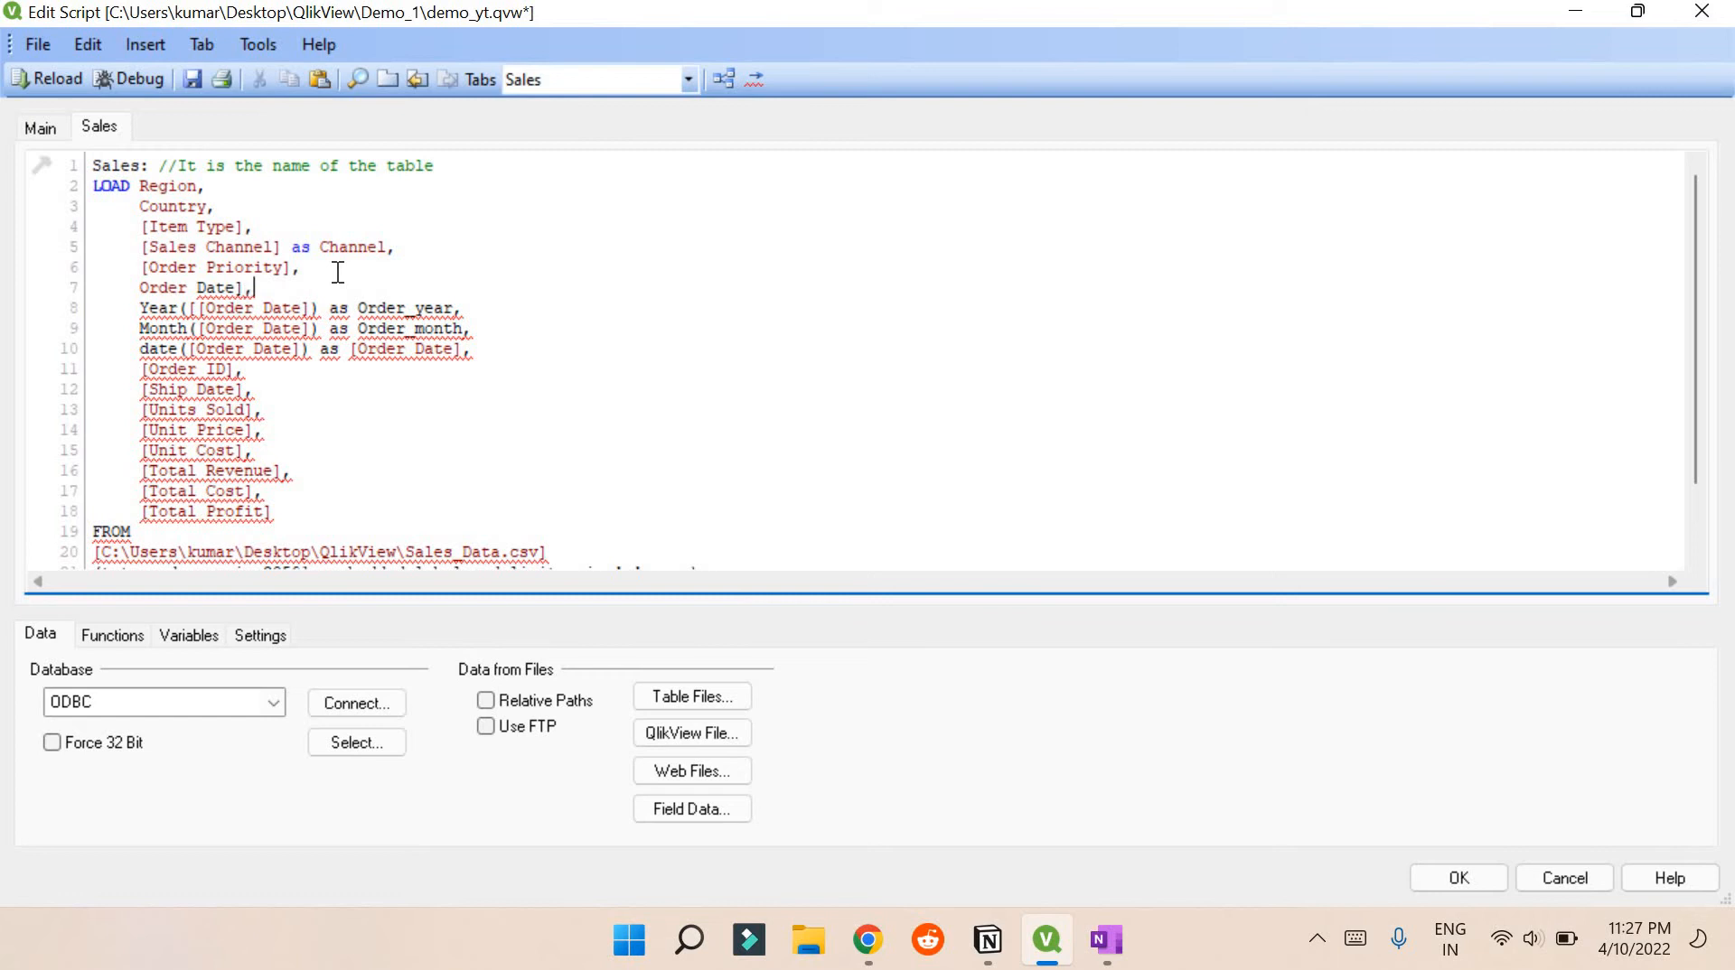
pyautogui.press('Left')
pyautogui.press('Home')
pyautogui.press('Right')
pyautogui.press('Right')
pyautogui.write('[')
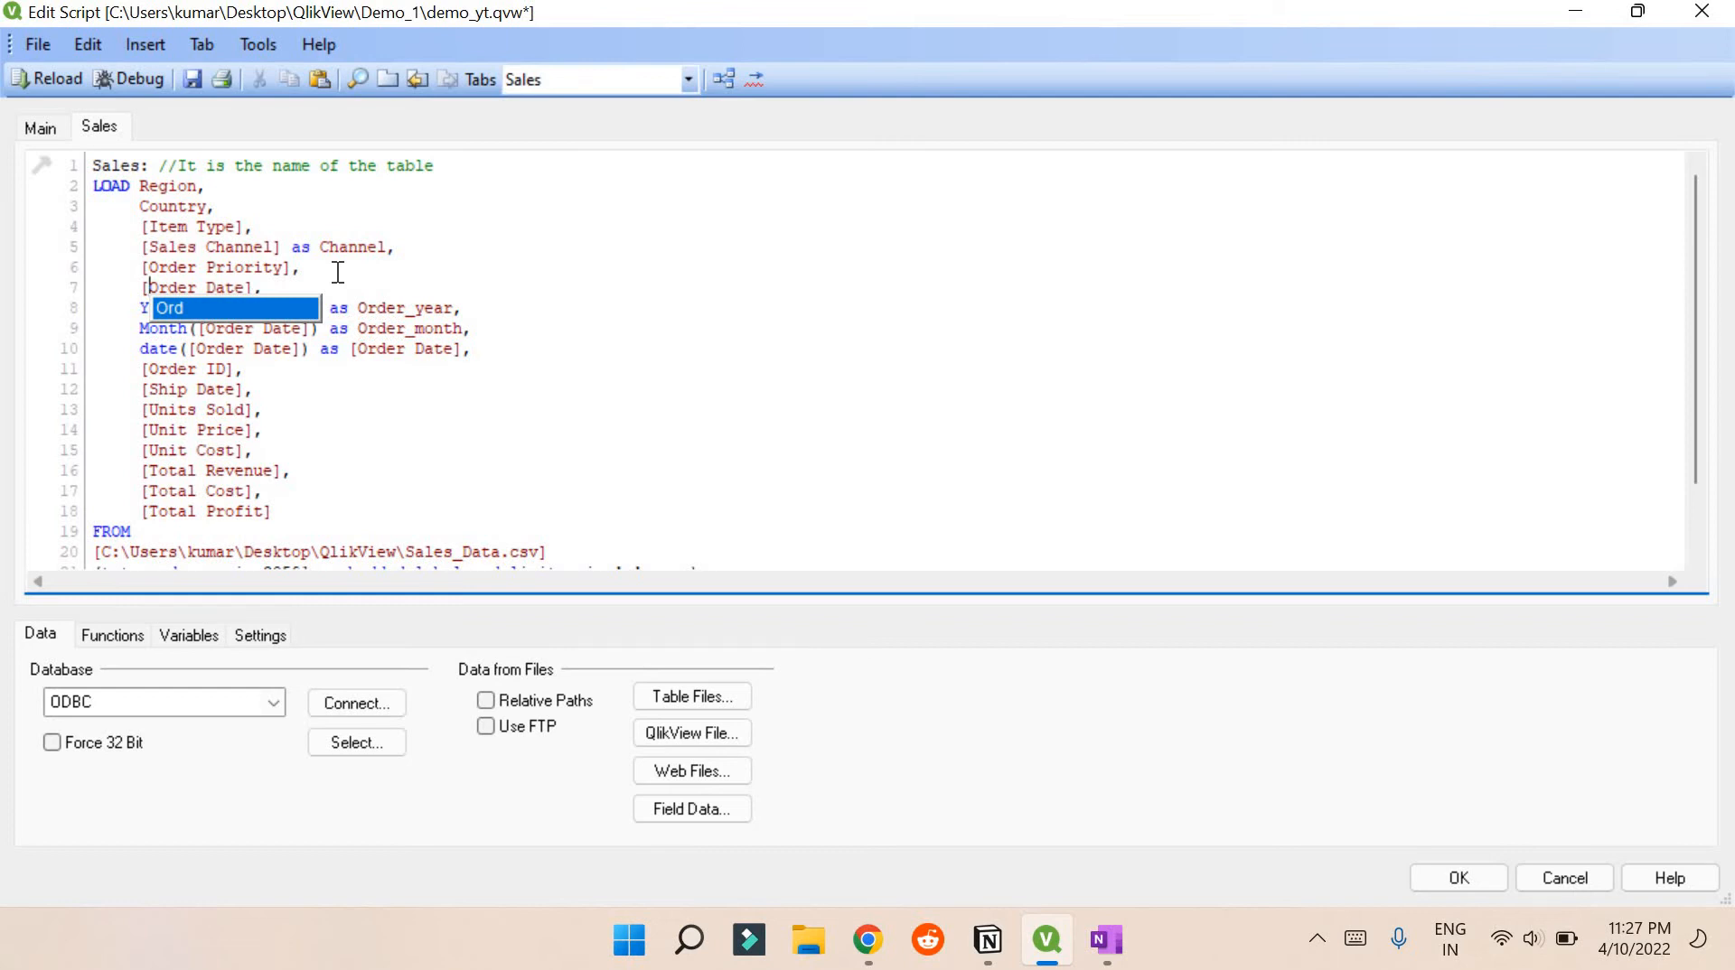
pyautogui.press('Escape')
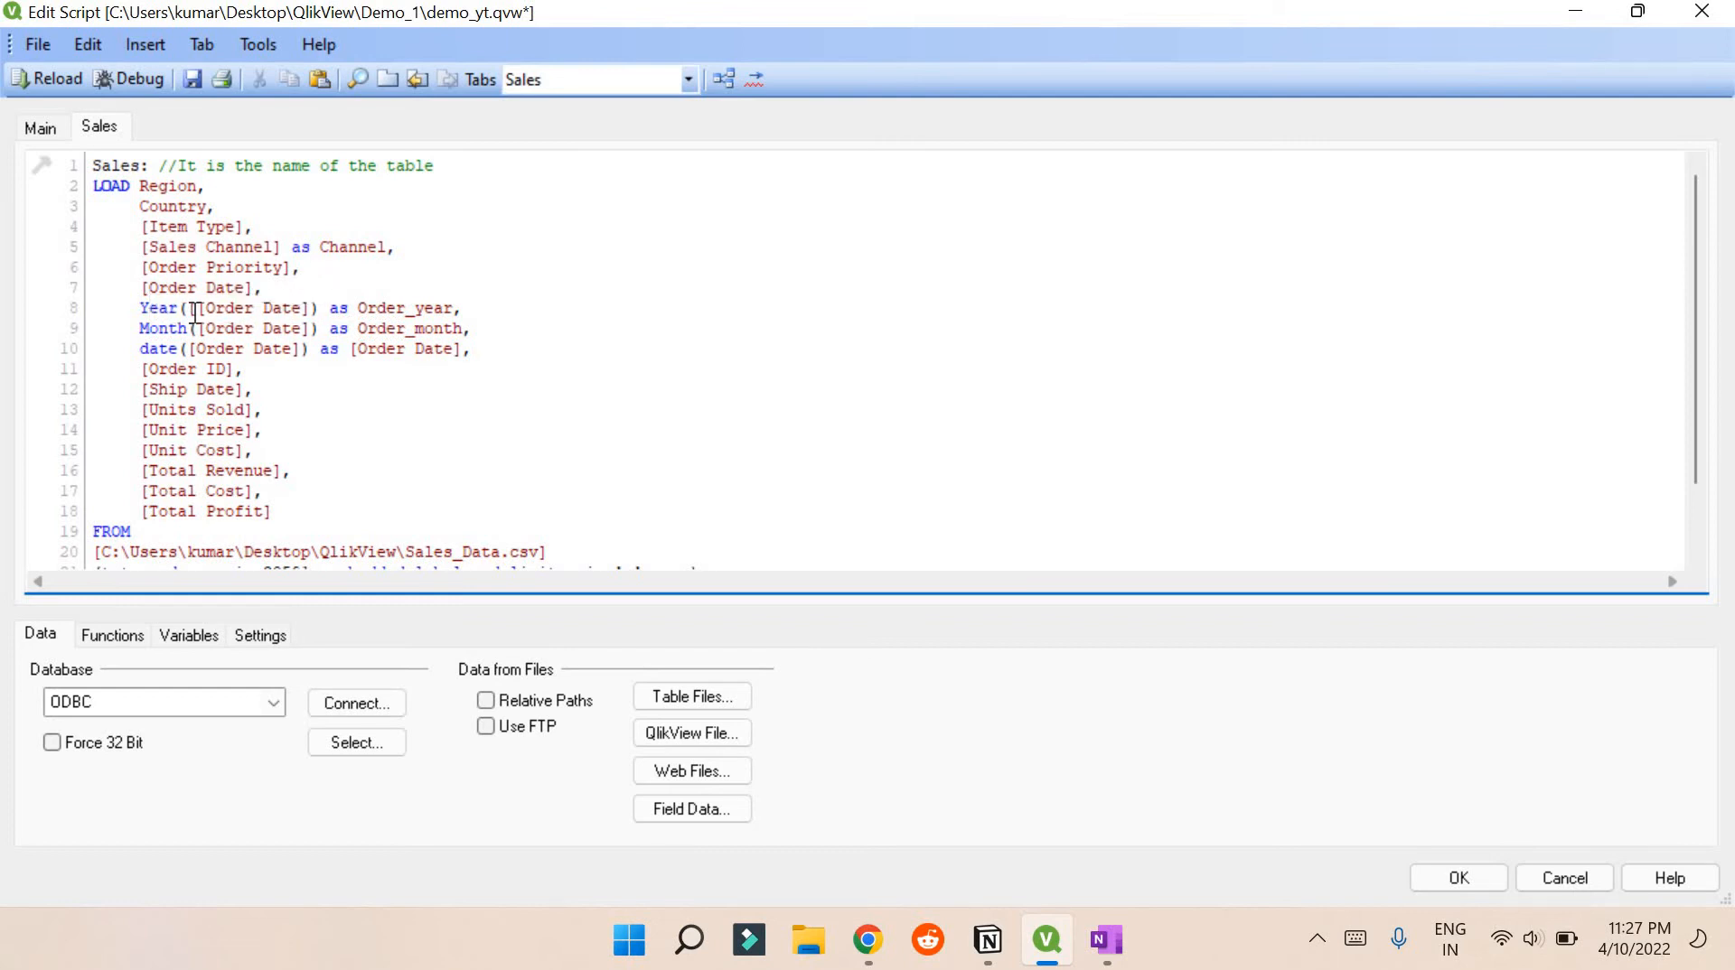
# Delete the old date([Order Date]) as [Order Date] line
pyautogui.moveTo(472, 349); pyautogui.dragTo(104, 350)
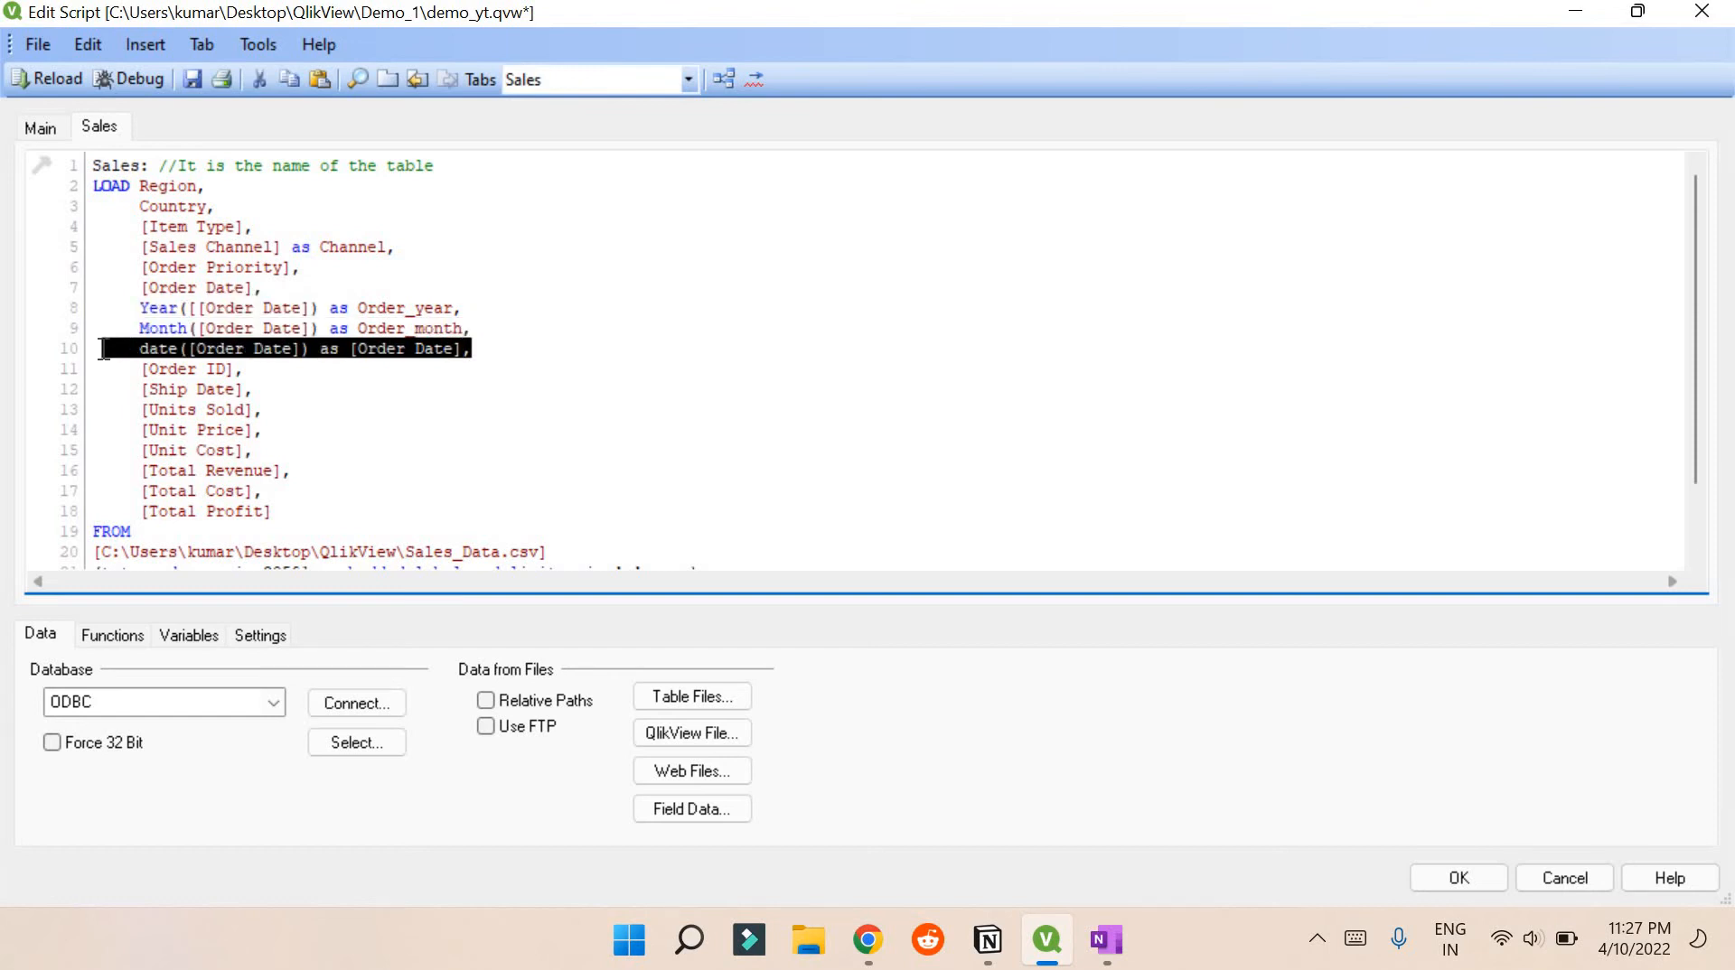
pyautogui.press('BackSpace')
pyautogui.press('BackSpace')
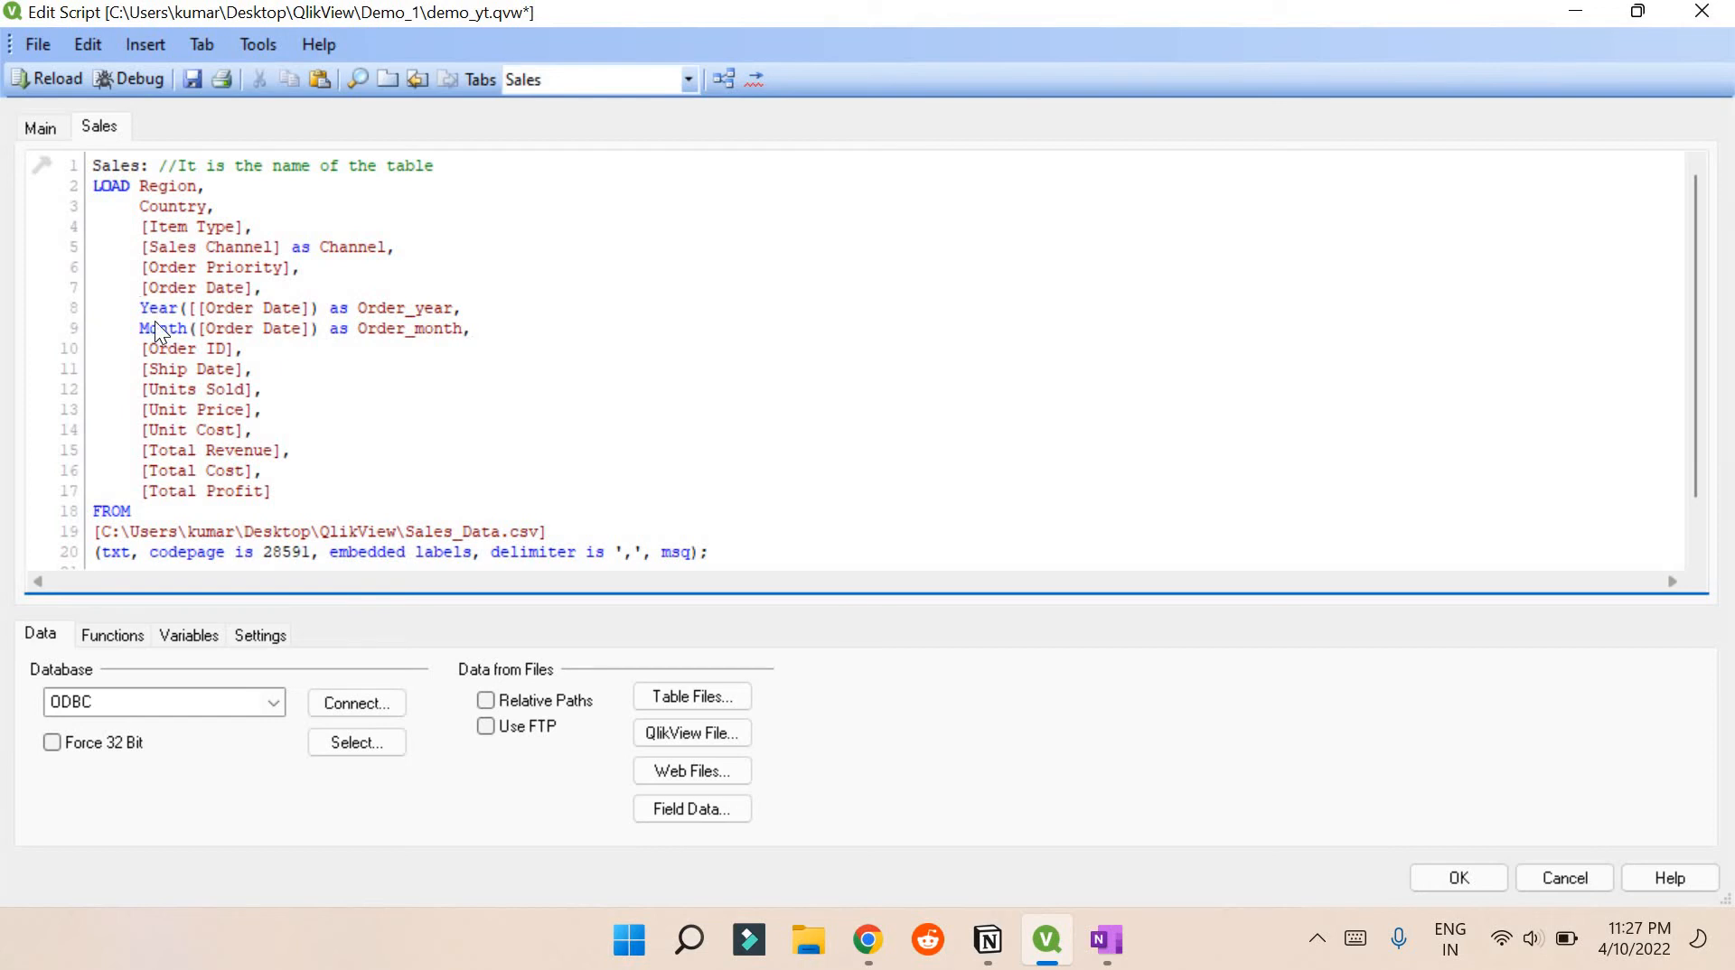
pyautogui.write('date(')
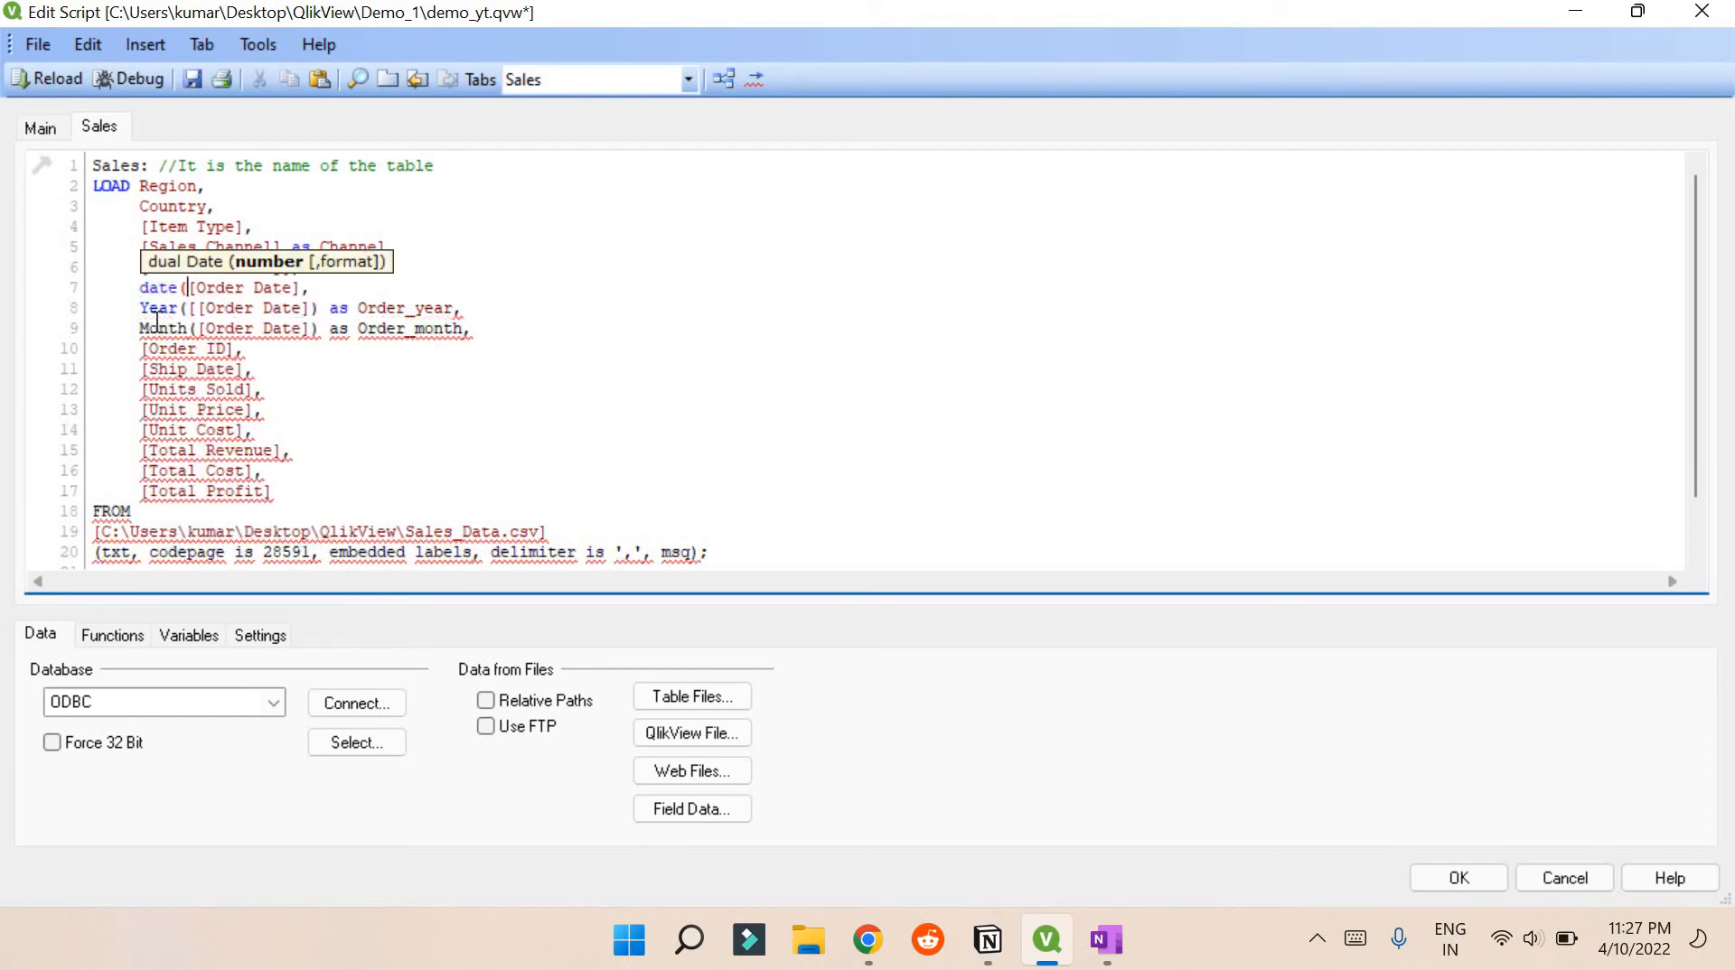
# Wrap the new Order Date line as date([Order Date])
pyautogui.press('Right')
pyautogui.press('Right')
pyautogui.press('Right')
pyautogui.press('Right')
pyautogui.press('Right')
pyautogui.press('Right')
pyautogui.write(')')
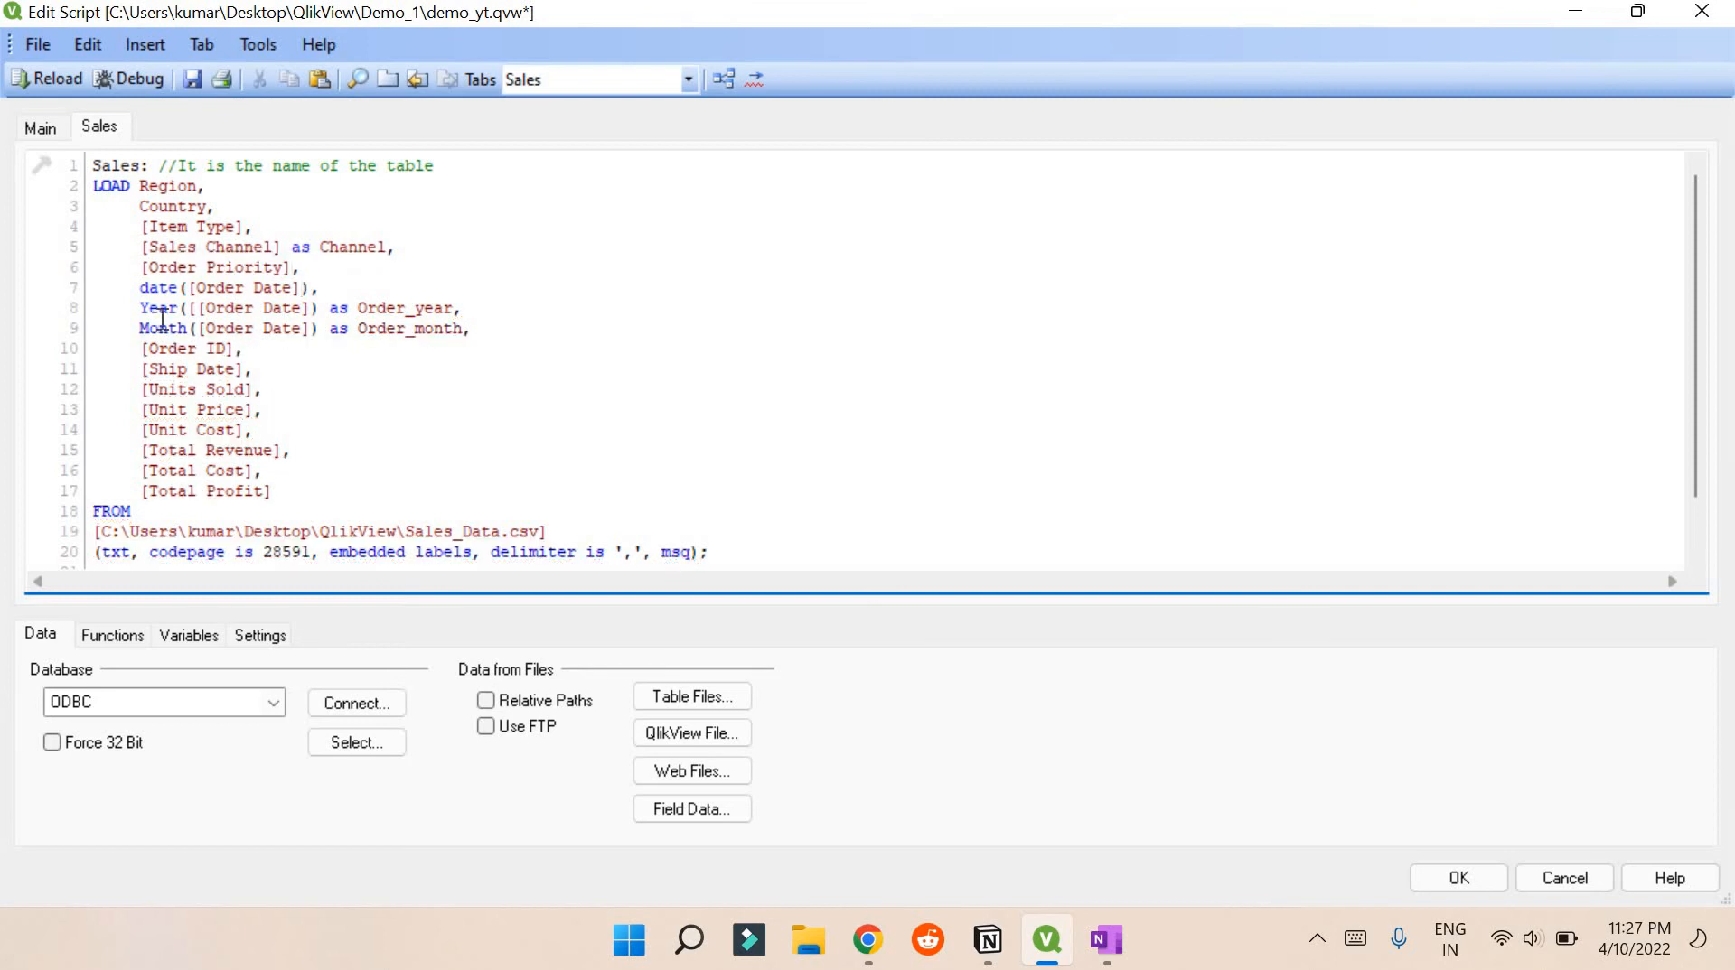
pyautogui.click(337, 280)
# Reload, dismiss the Order Date field-not-found error, and cancel Sheet Properties
pyautogui.click(27, 83)
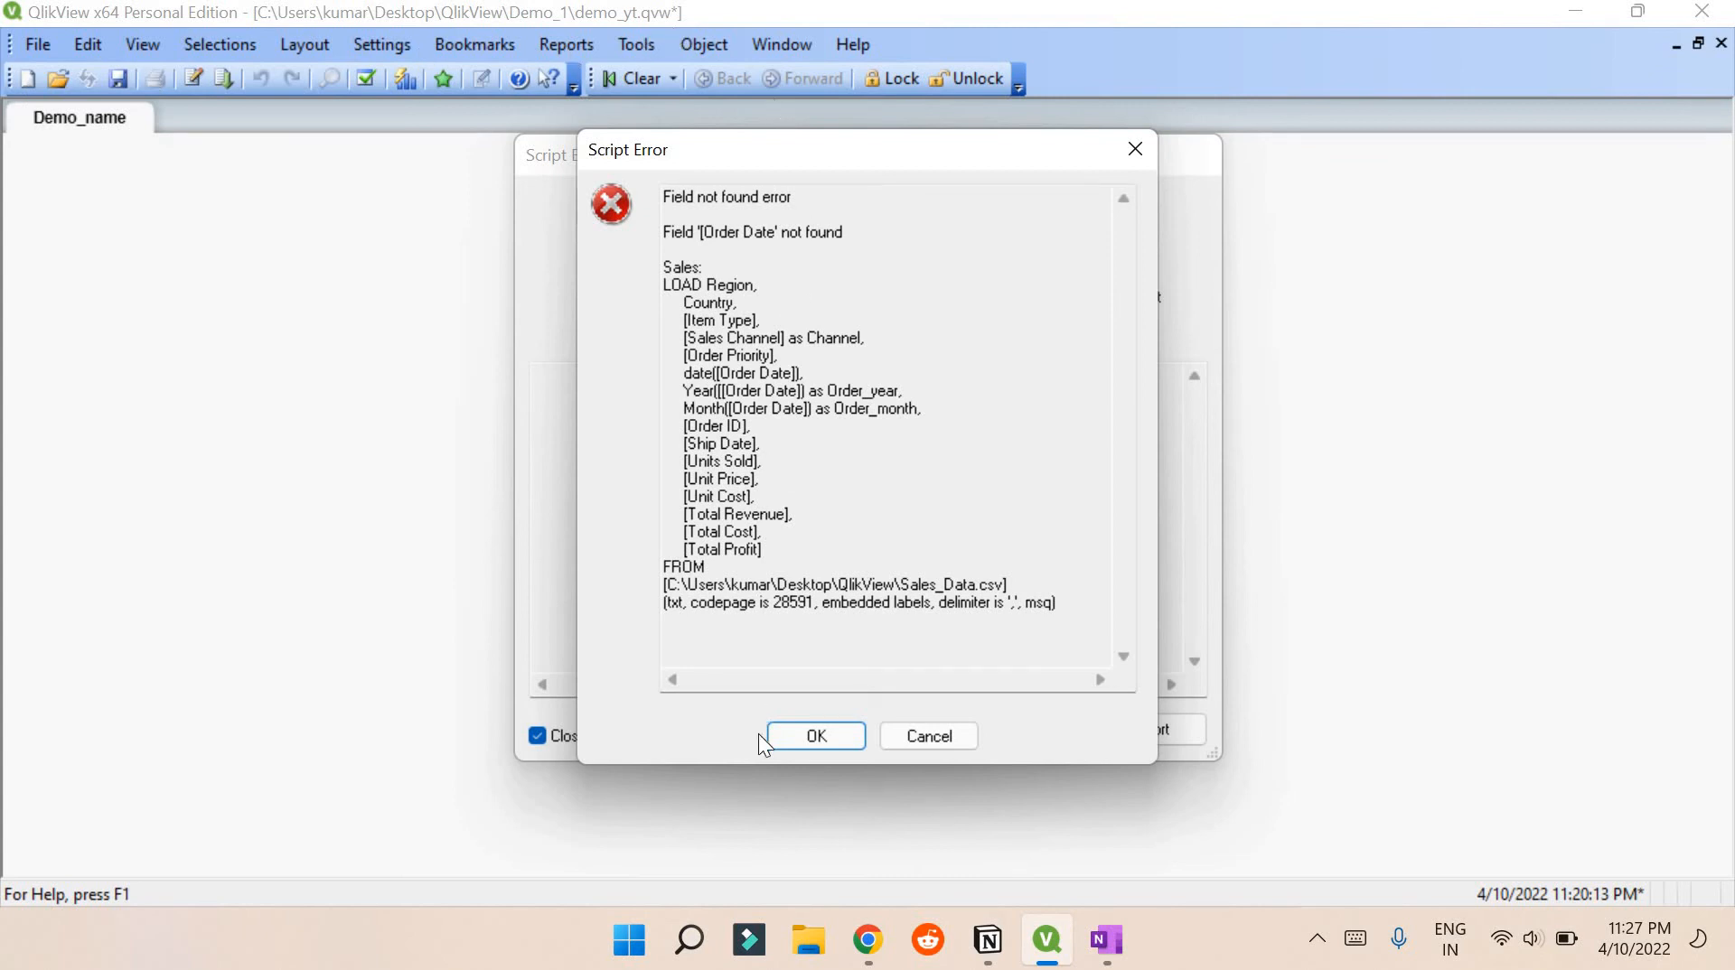
pyautogui.click(796, 735)
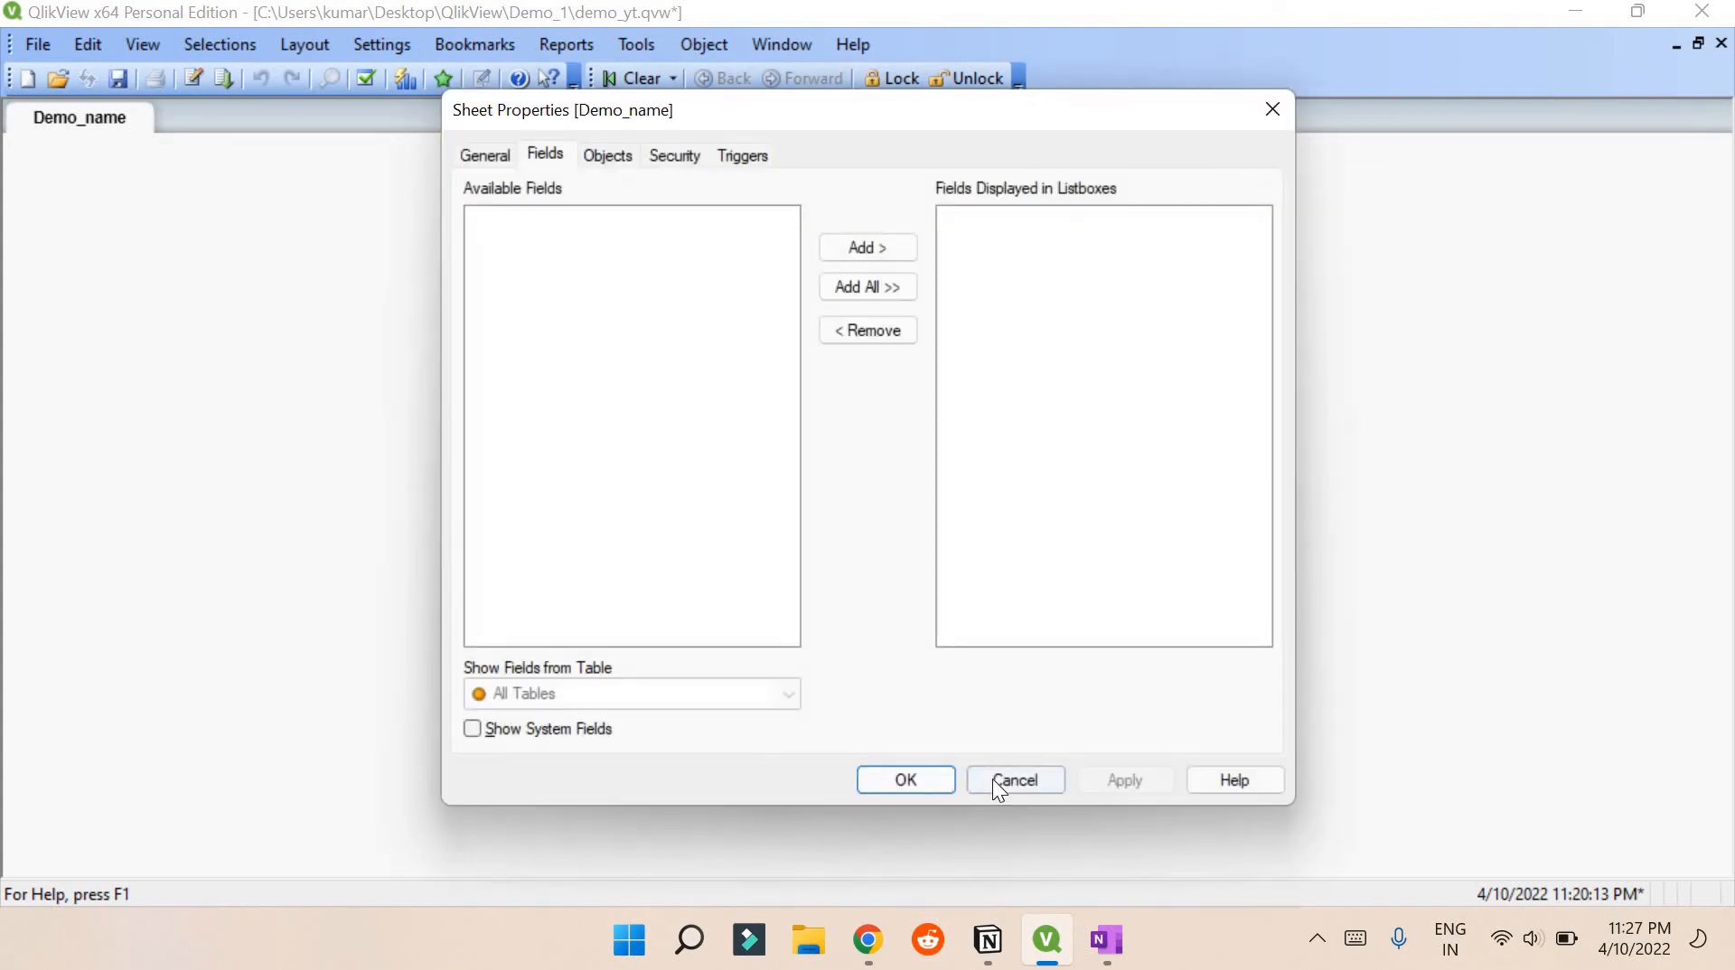
pyautogui.click(994, 786)
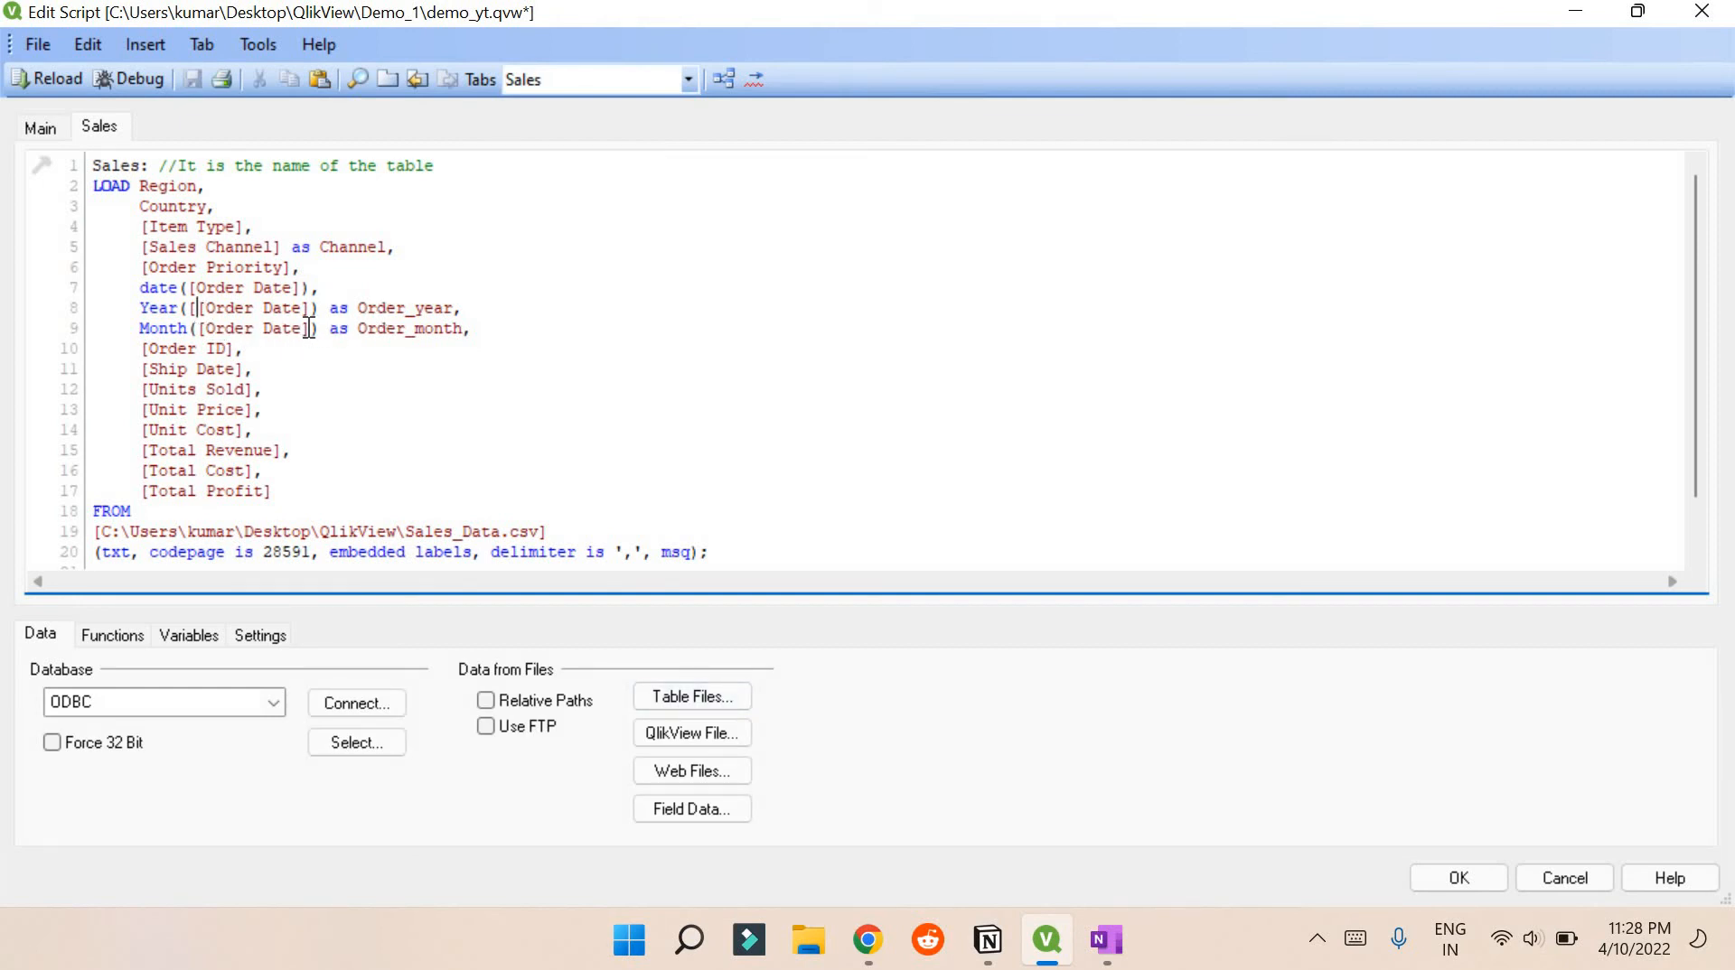
# Fix Year([[Order Date]) to Year([Order Date]), then save and reload the script successfully
pyautogui.press('BackSpace')
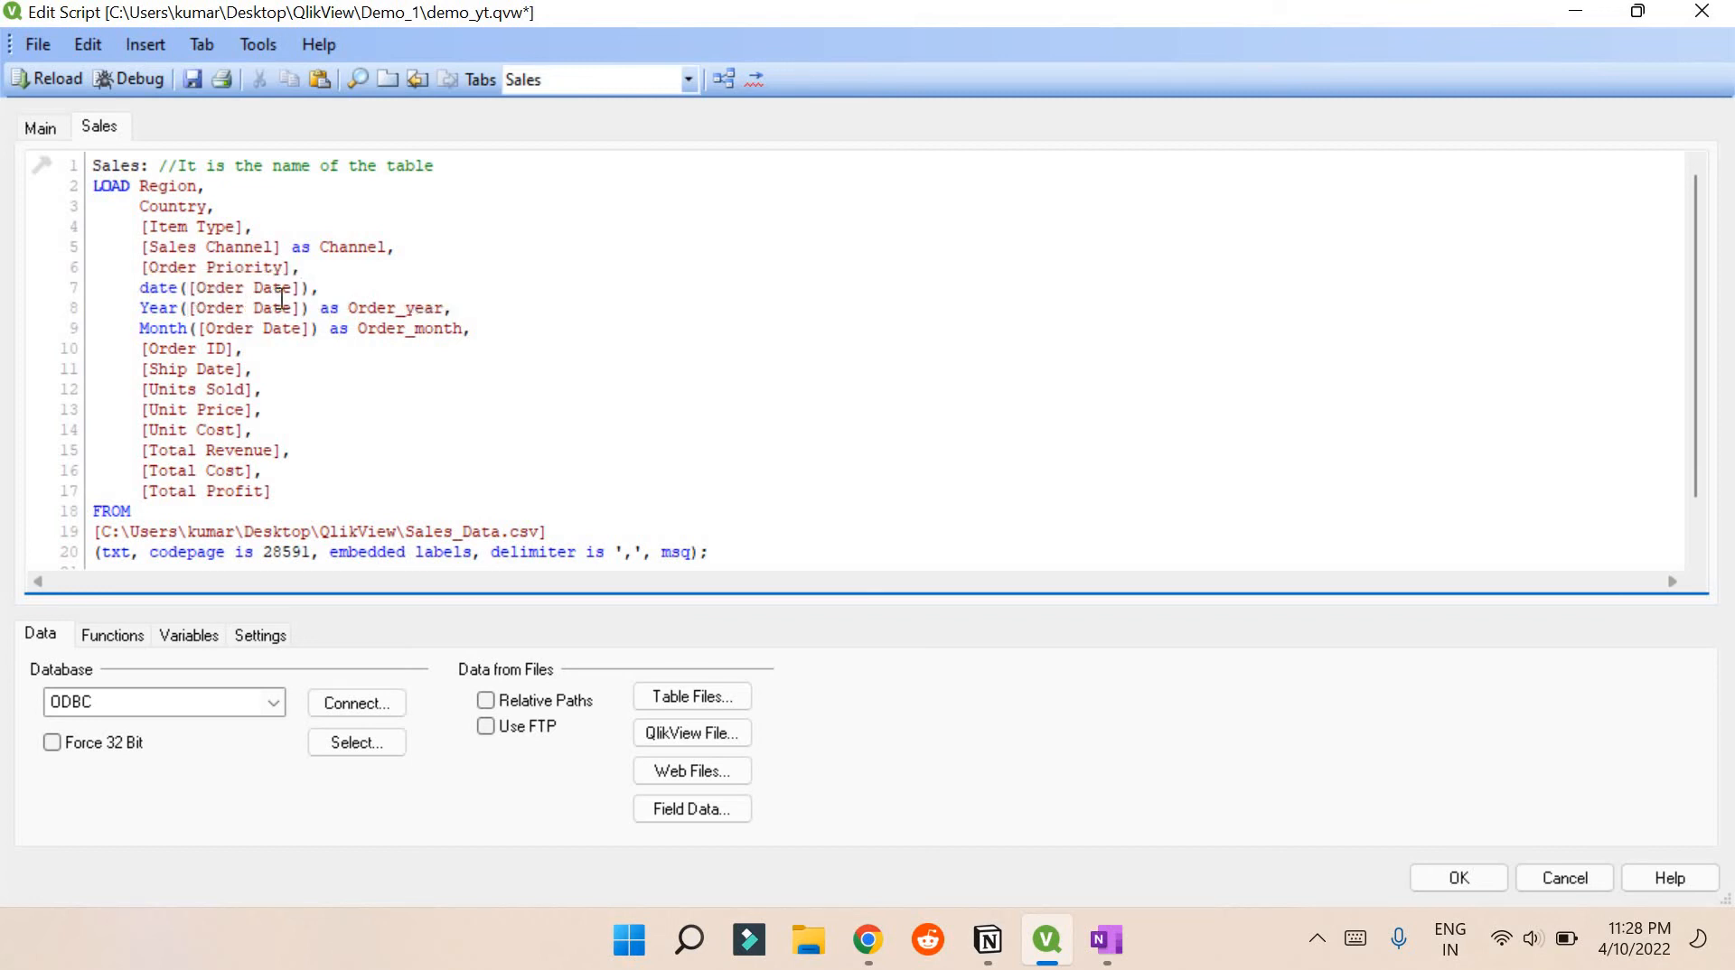
pyautogui.click(301, 308)
pyautogui.click(194, 79)
pyautogui.click(54, 83)
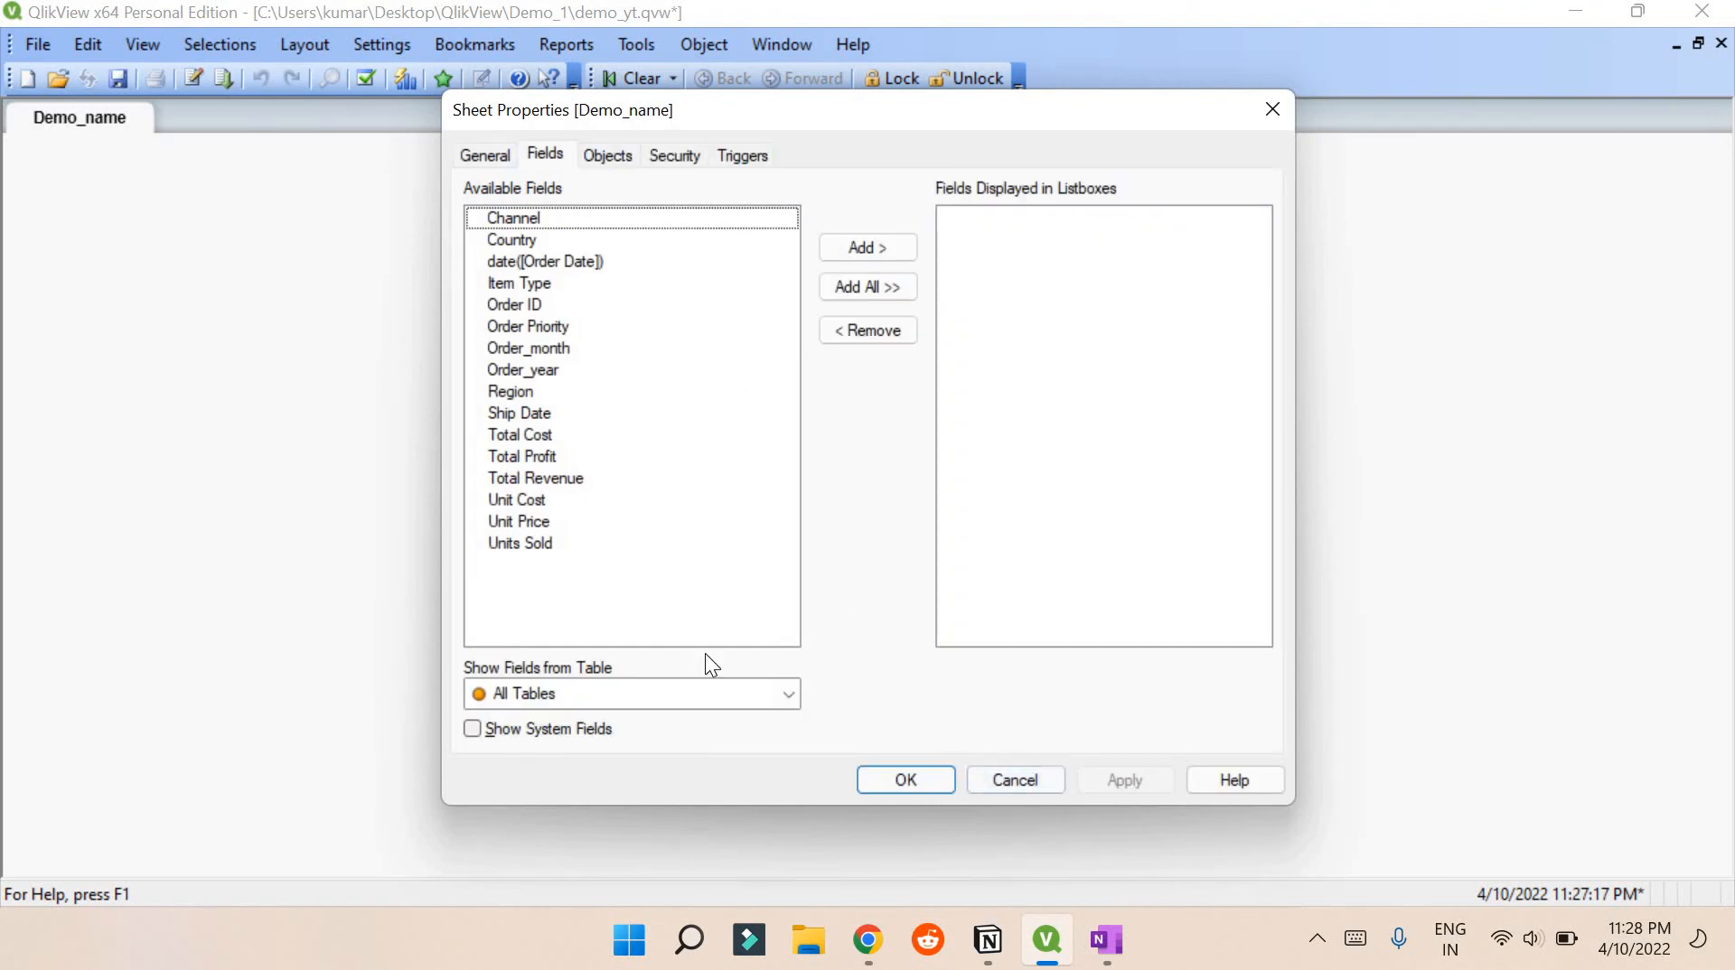
pyautogui.click(1053, 779)
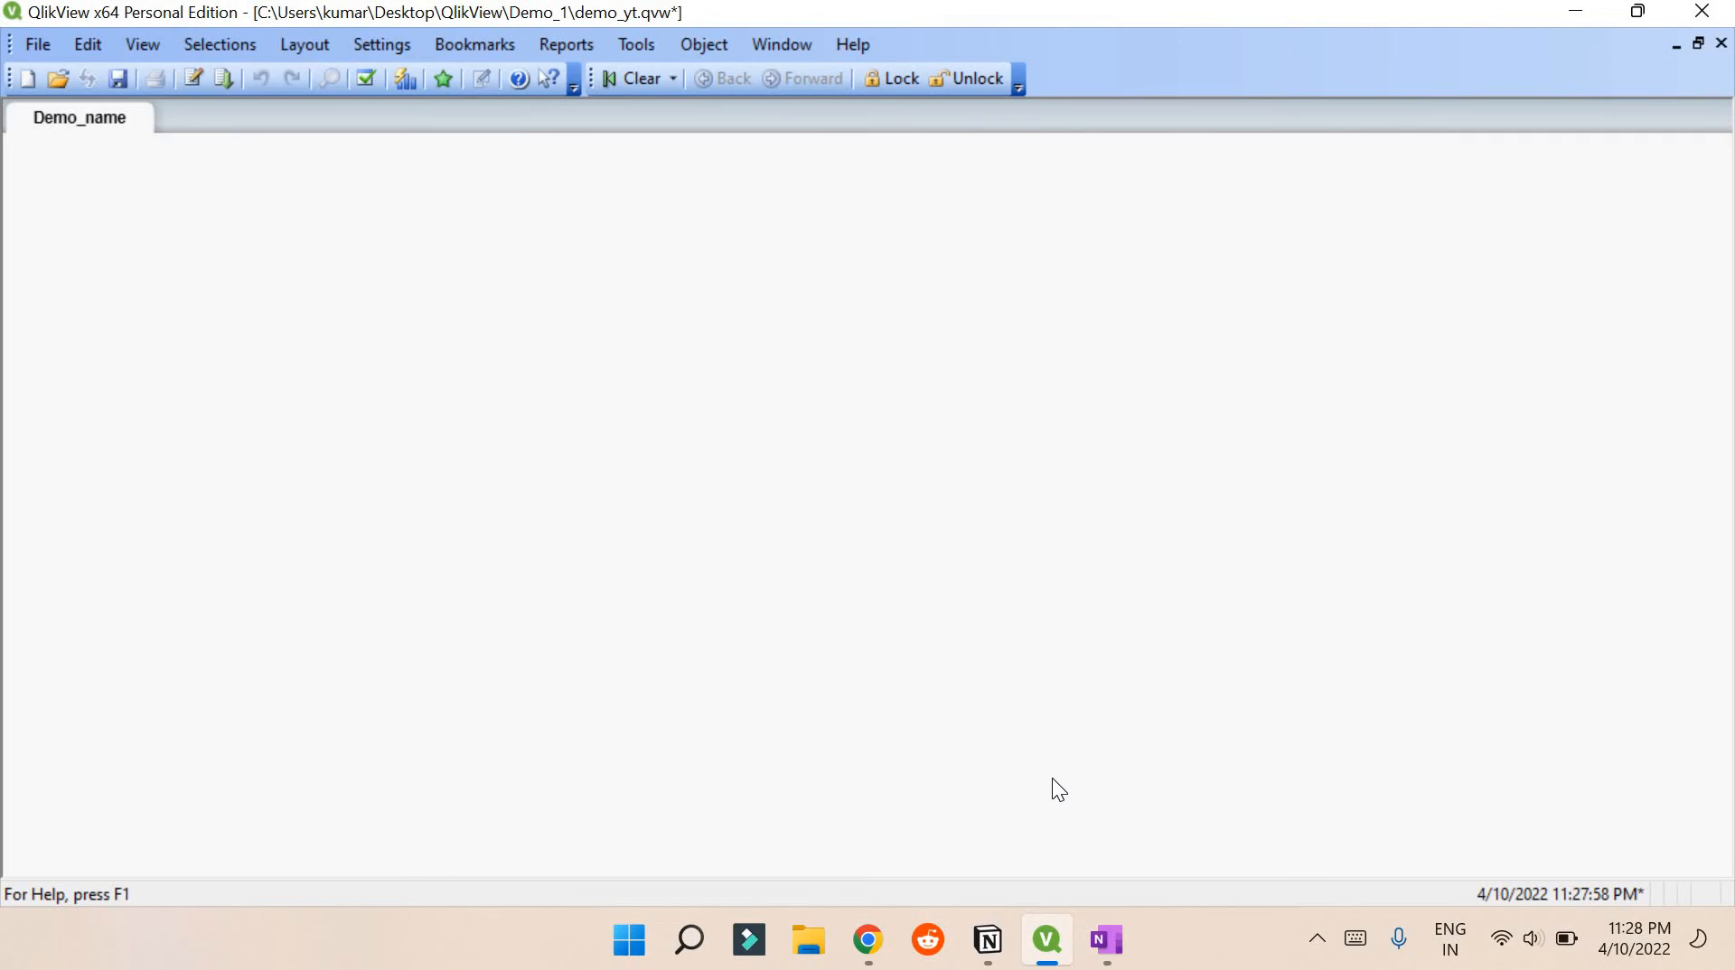
# Widen the Sales table in Table Viewer and preview its Order_year and Order_month columns
pyautogui.hotkey('ctrl', 'e')
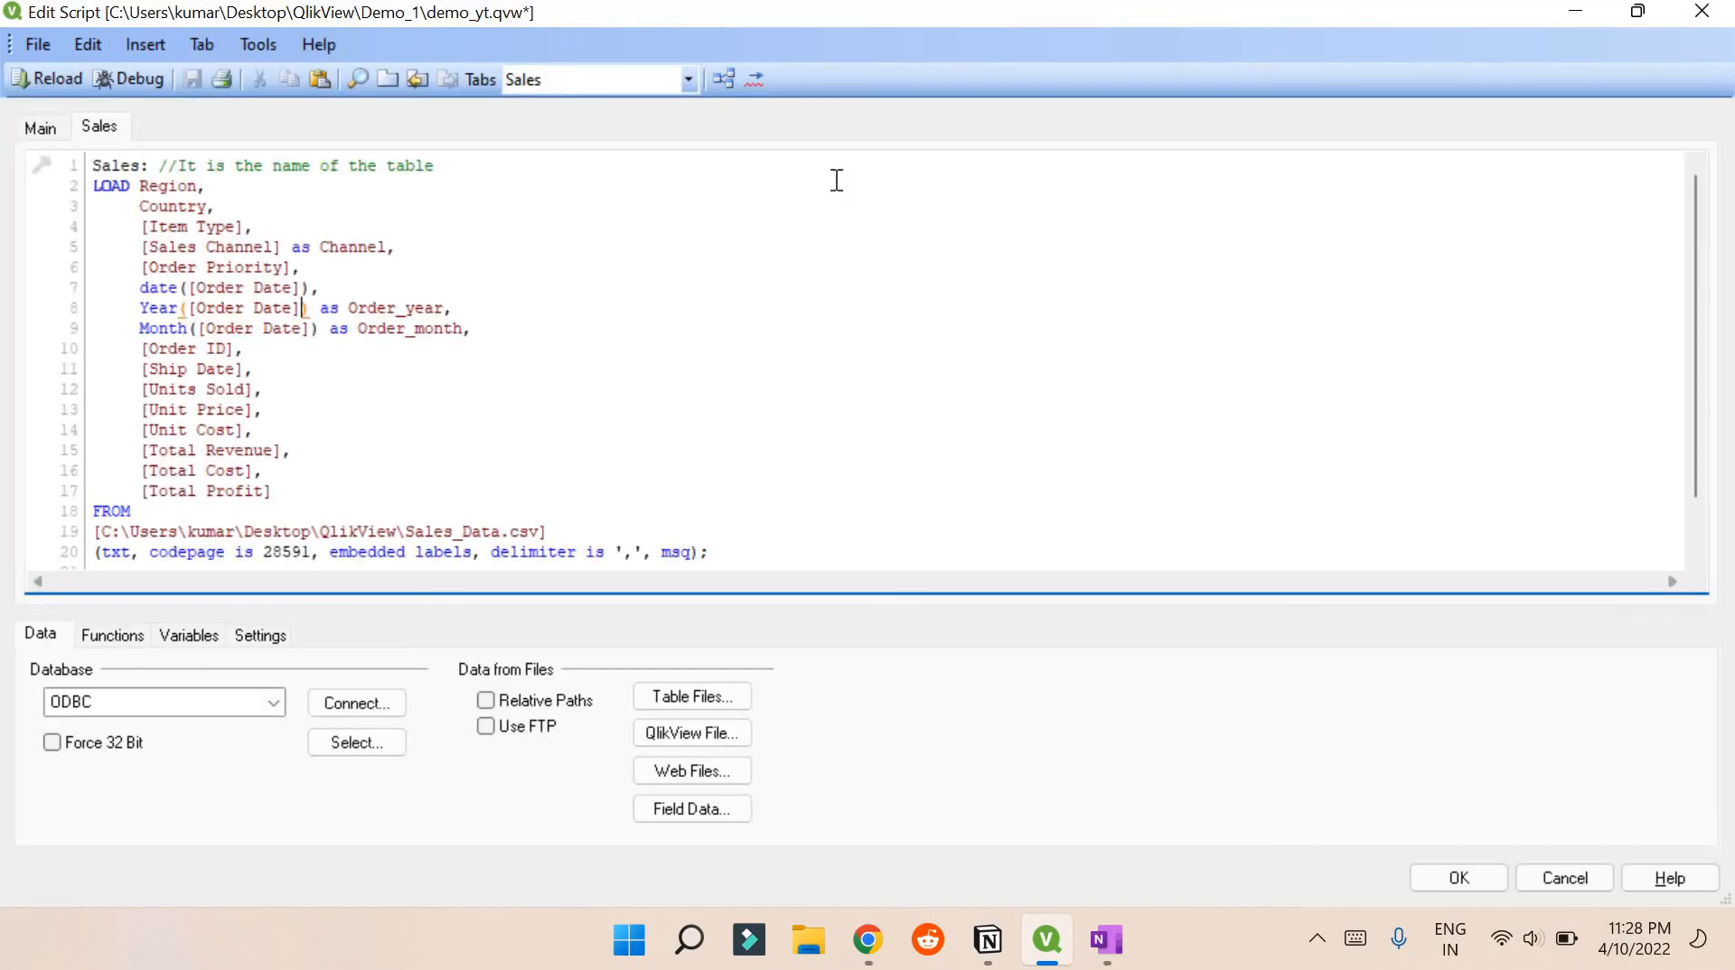
pyautogui.click(722, 77)
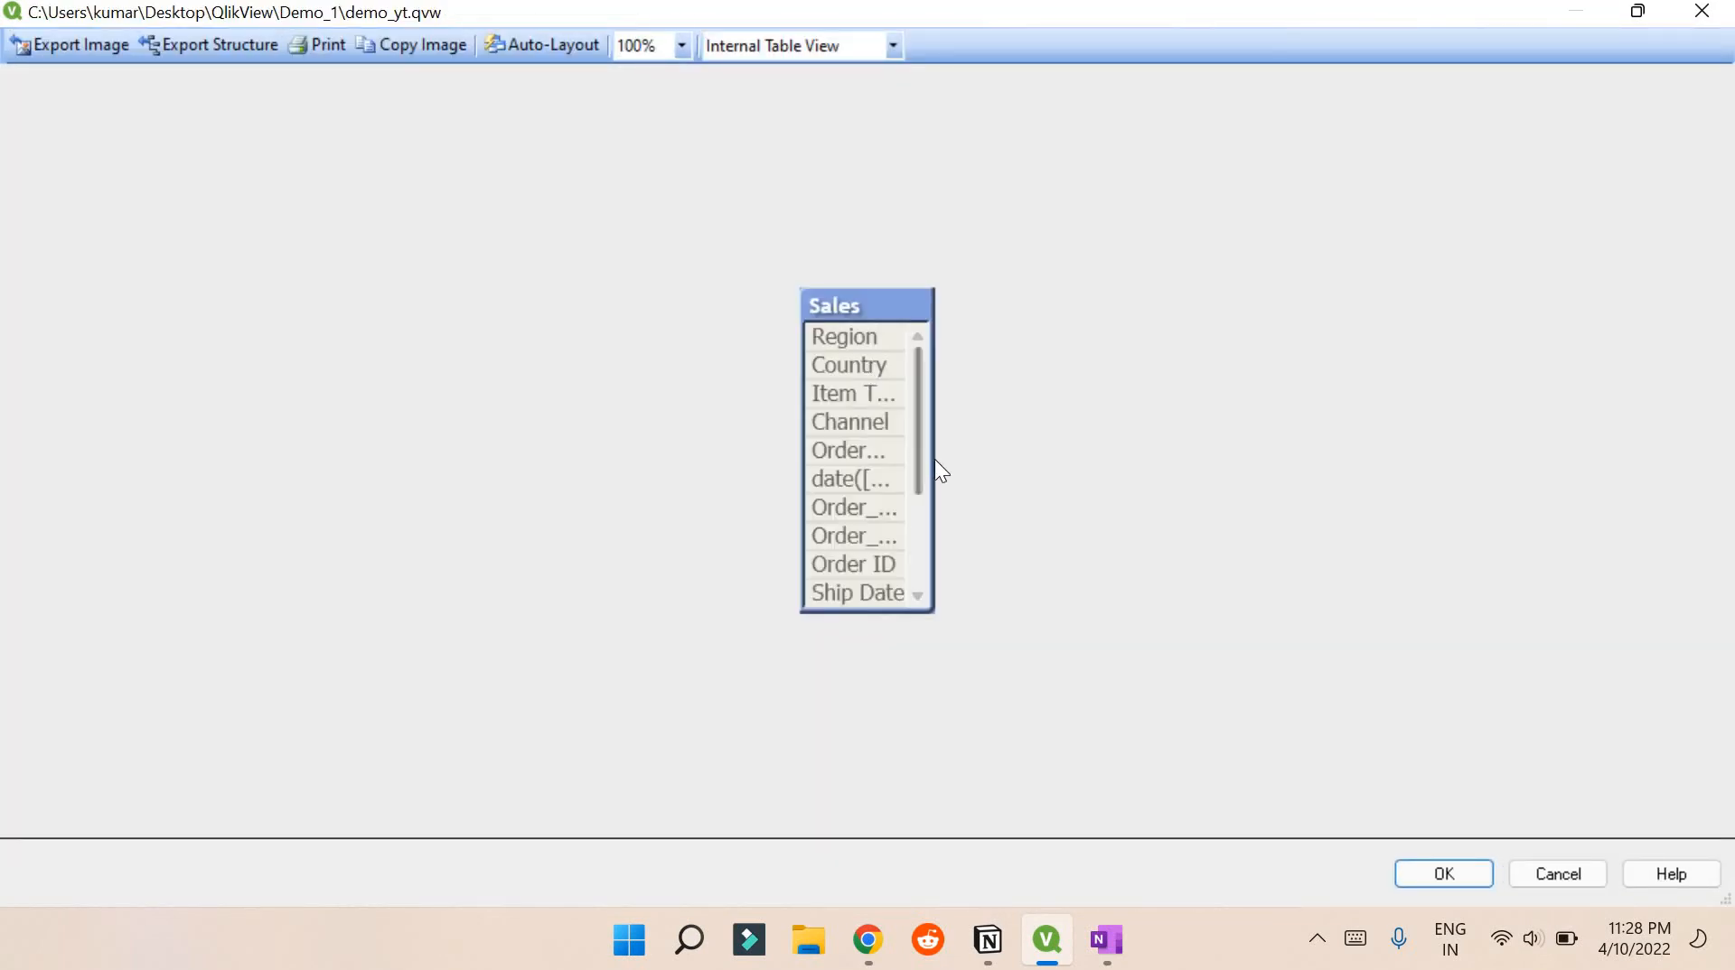
pyautogui.moveTo(929, 460); pyautogui.dragTo(1104, 464)
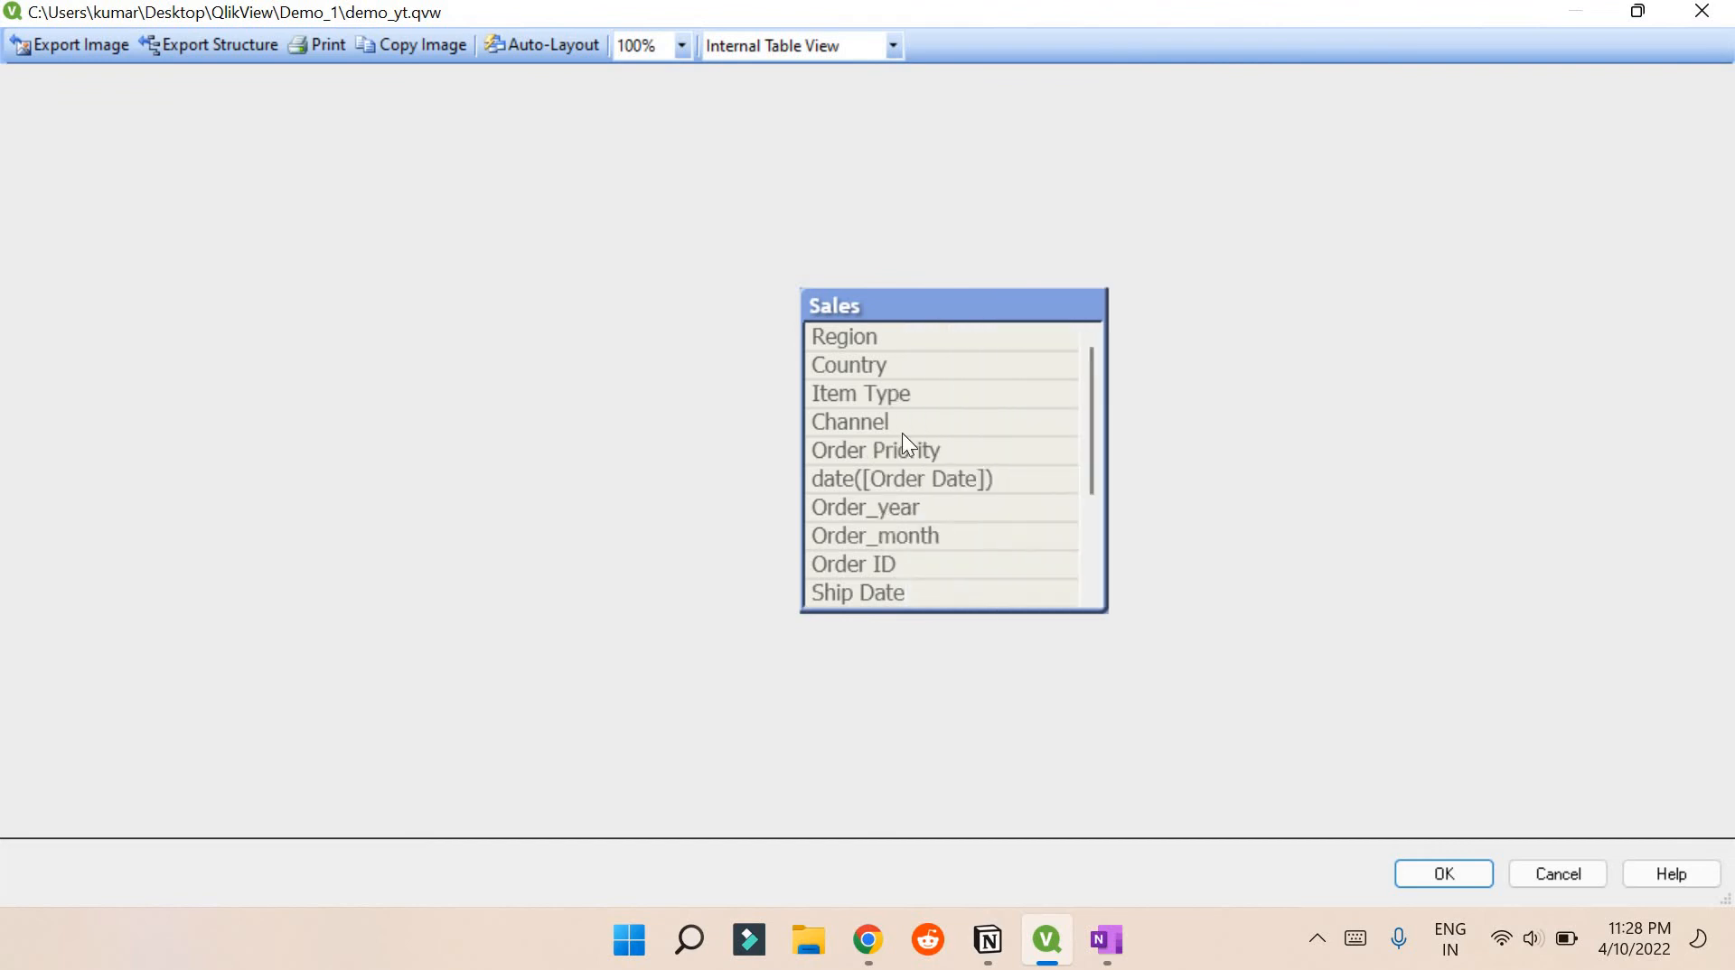
pyautogui.rightClick(956, 452)
pyautogui.click(964, 446)
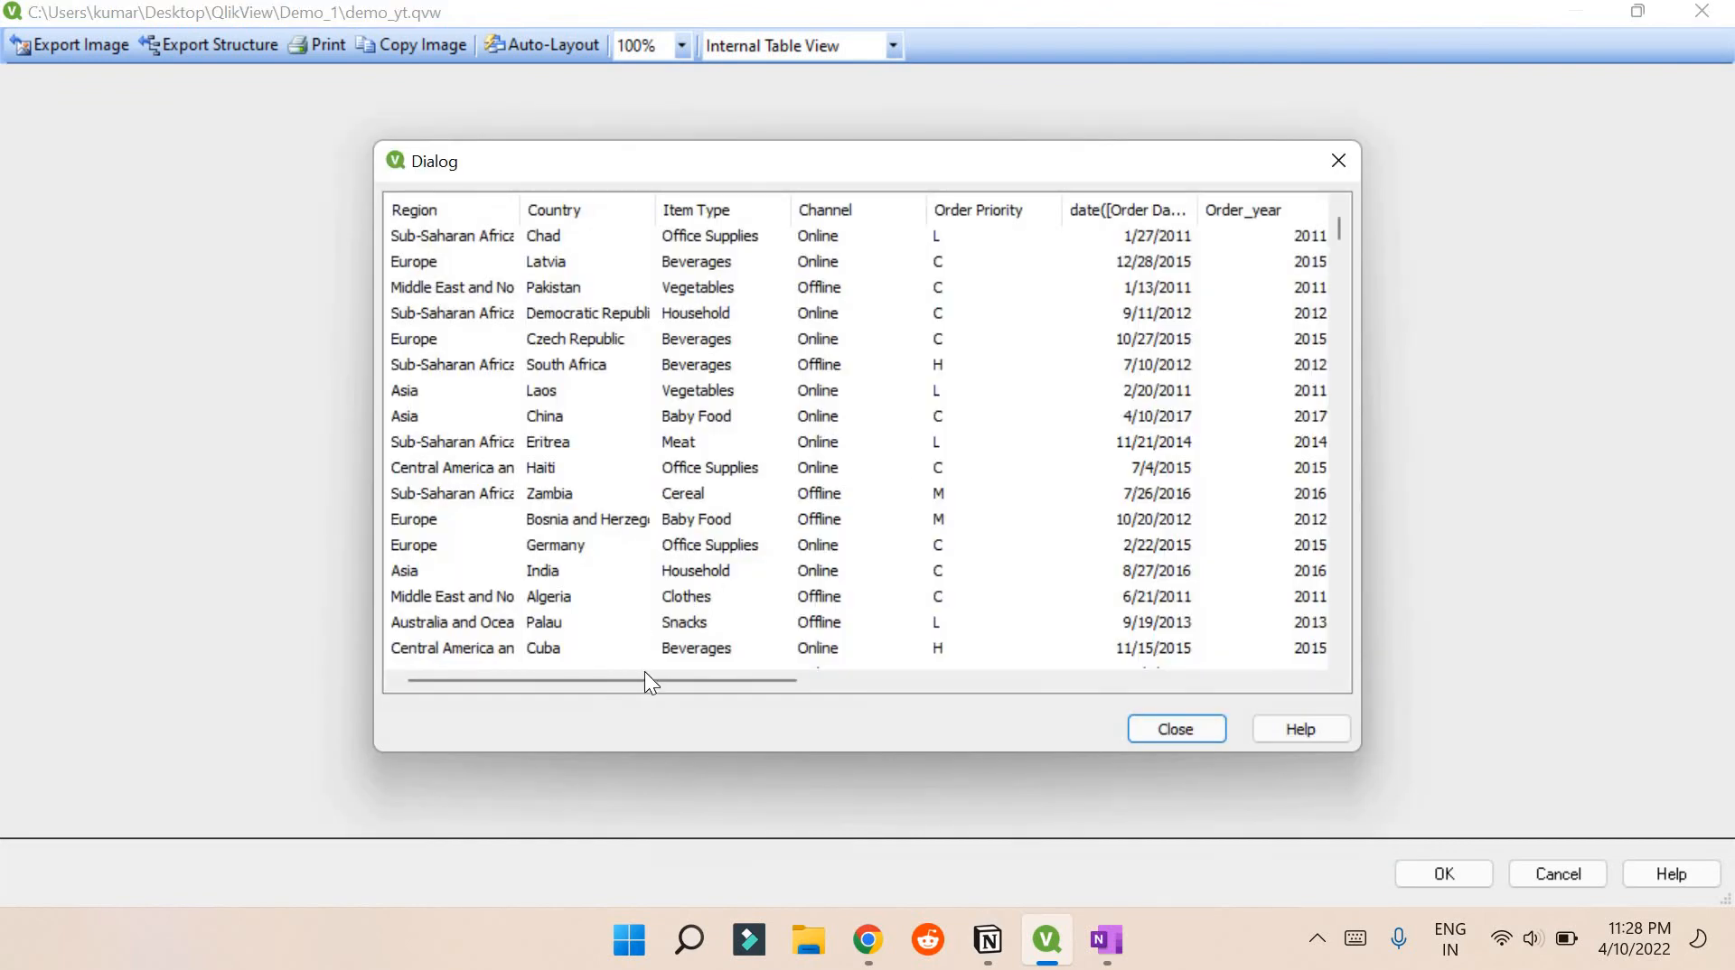
pyautogui.moveTo(645, 673); pyautogui.dragTo(786, 670)
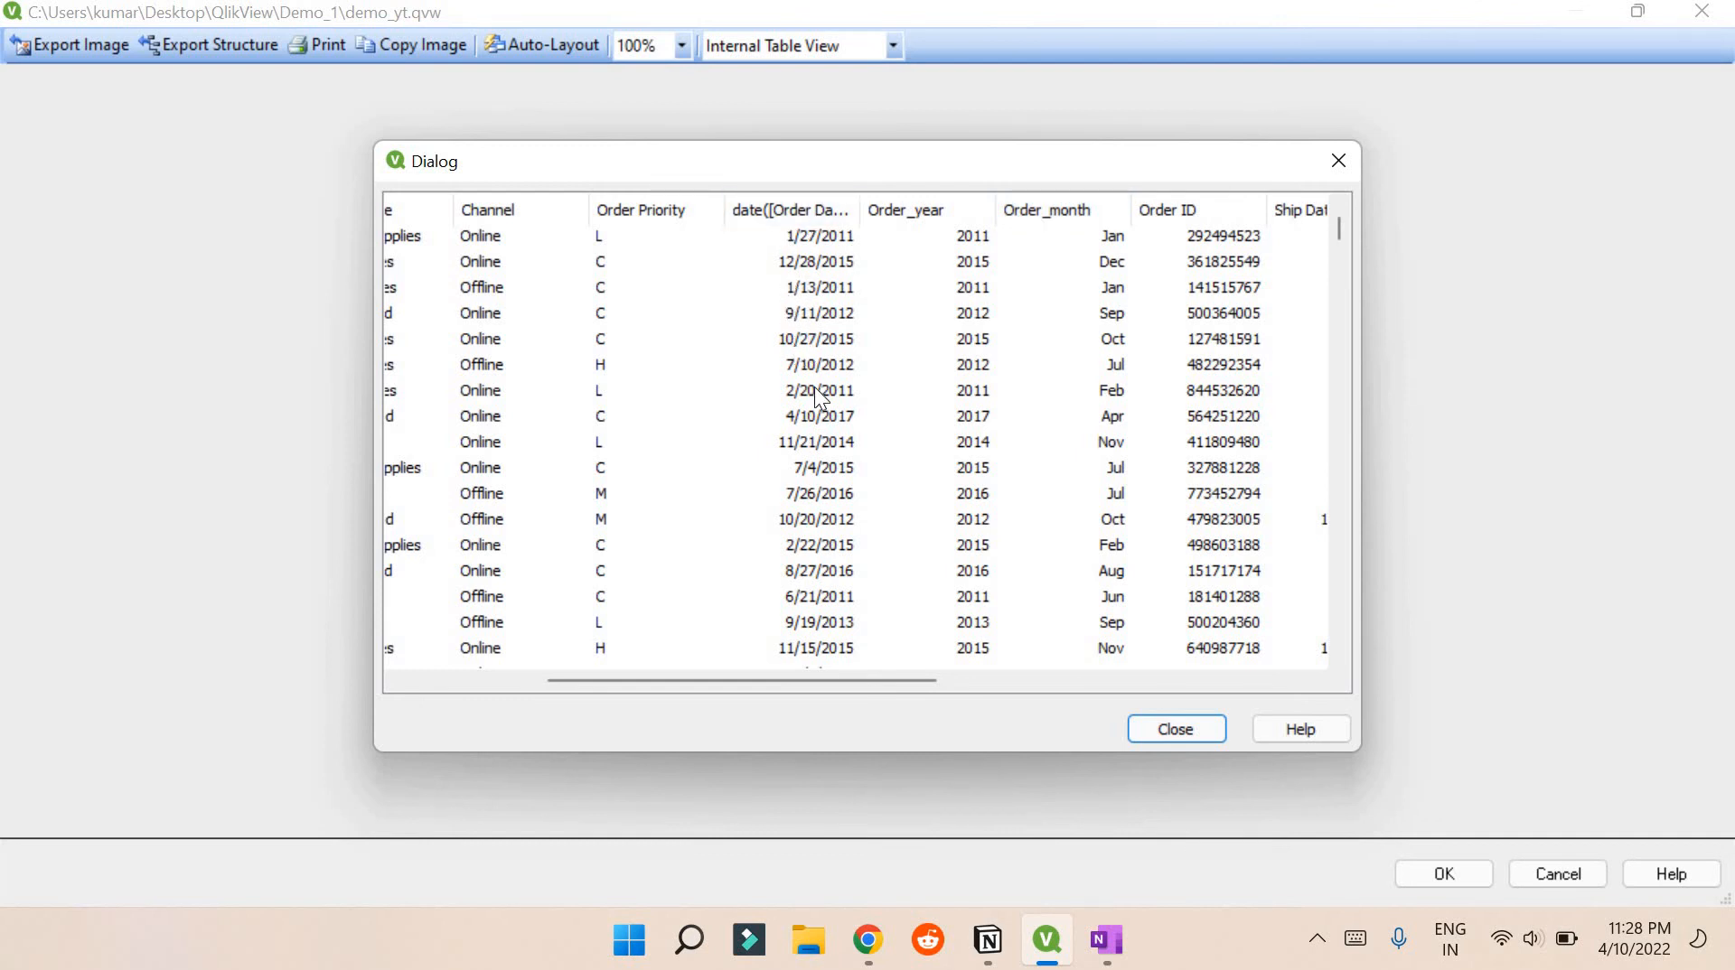
pyautogui.click(1211, 728)
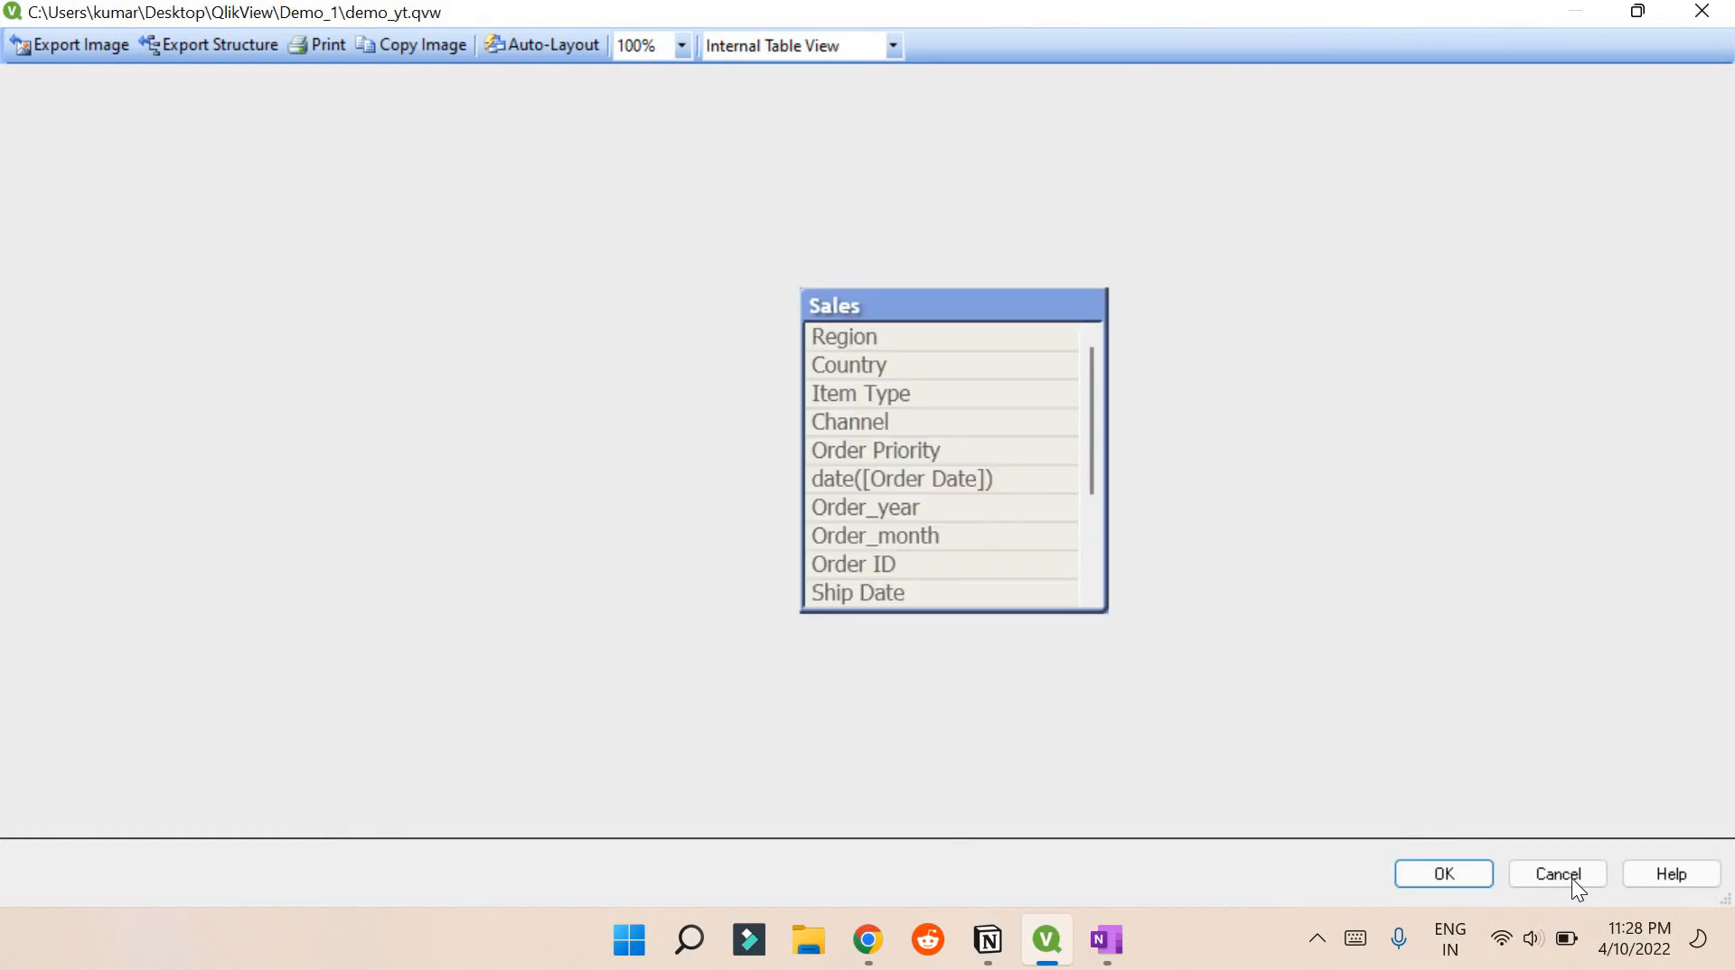
pyautogui.click(1564, 872)
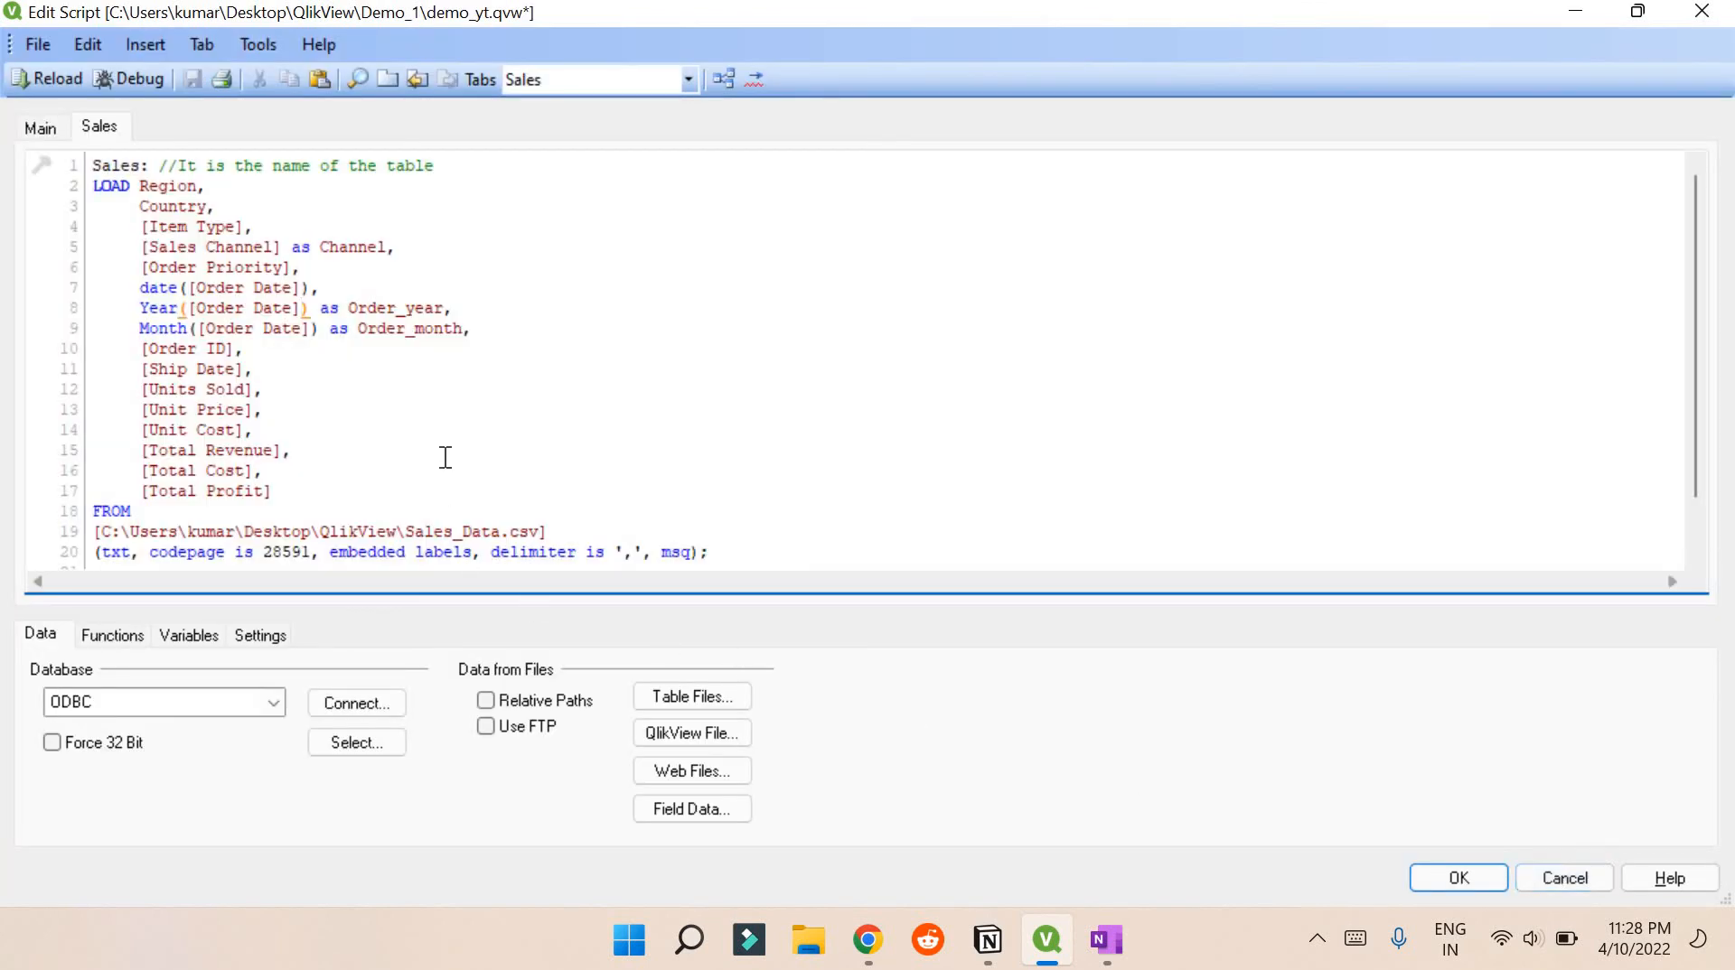
# Move the date([Order Date]) line to below the Order_month line
pyautogui.click(309, 290)
pyautogui.click(133, 291)
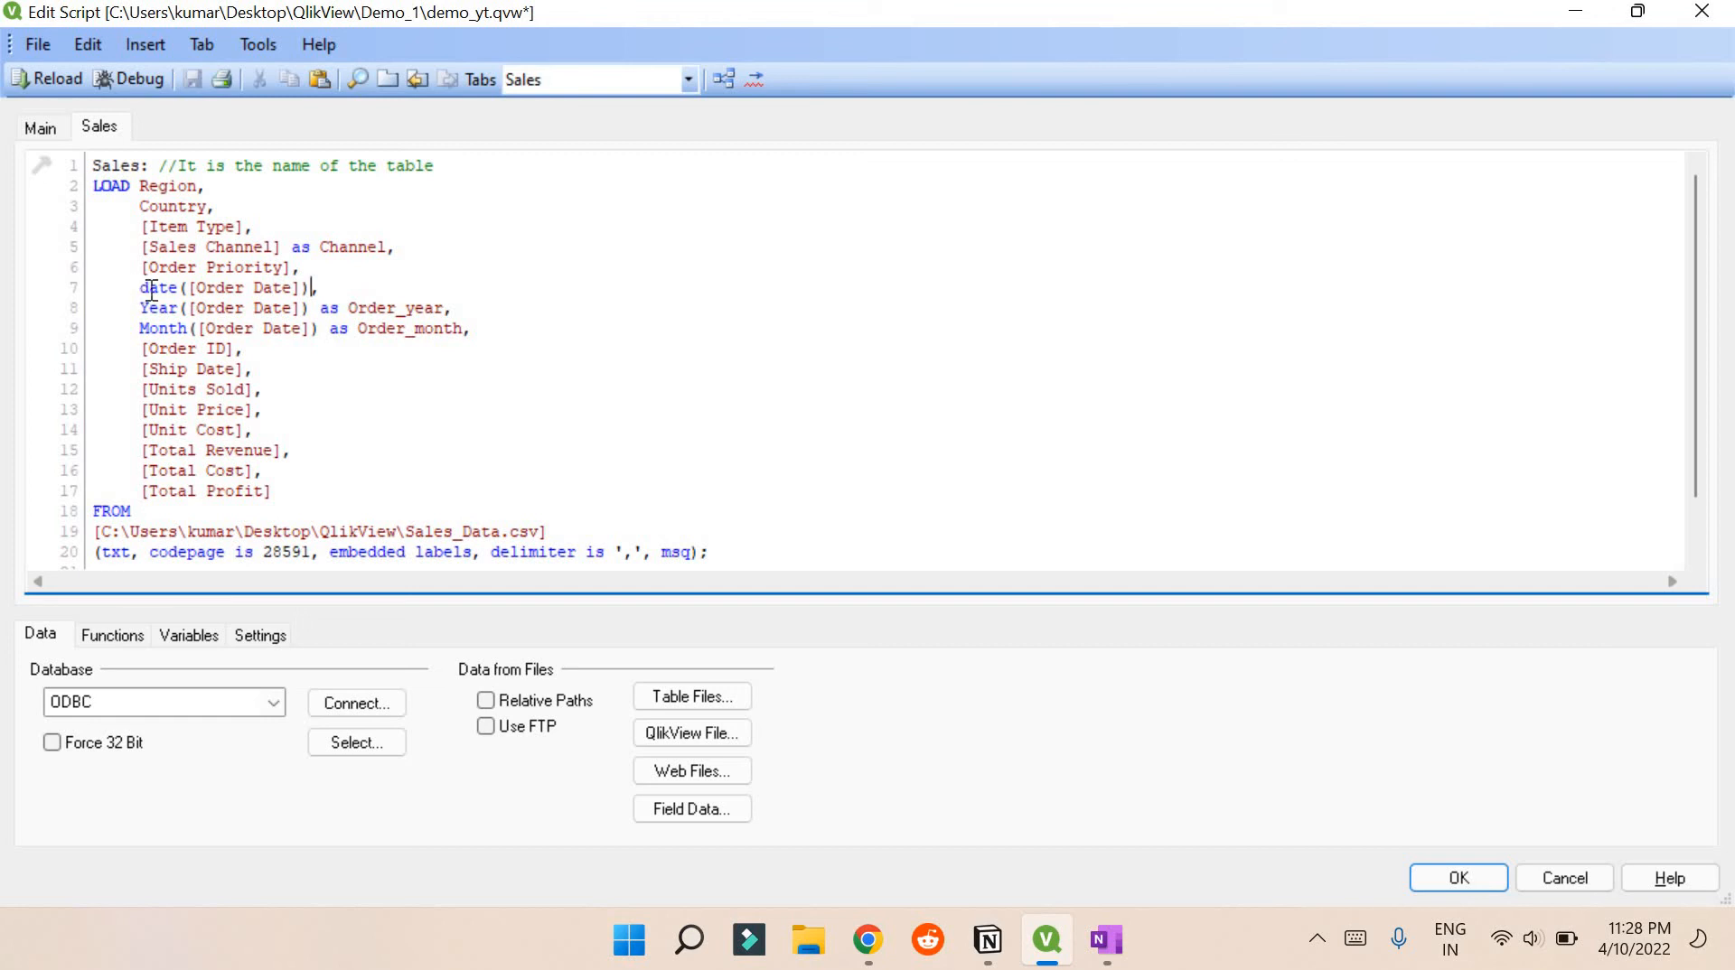
pyautogui.keyDown('shift'); pyautogui.click(349, 279); pyautogui.keyUp('shift')
pyautogui.hotkey('ctrl', 'c')
pyautogui.press('Delete')
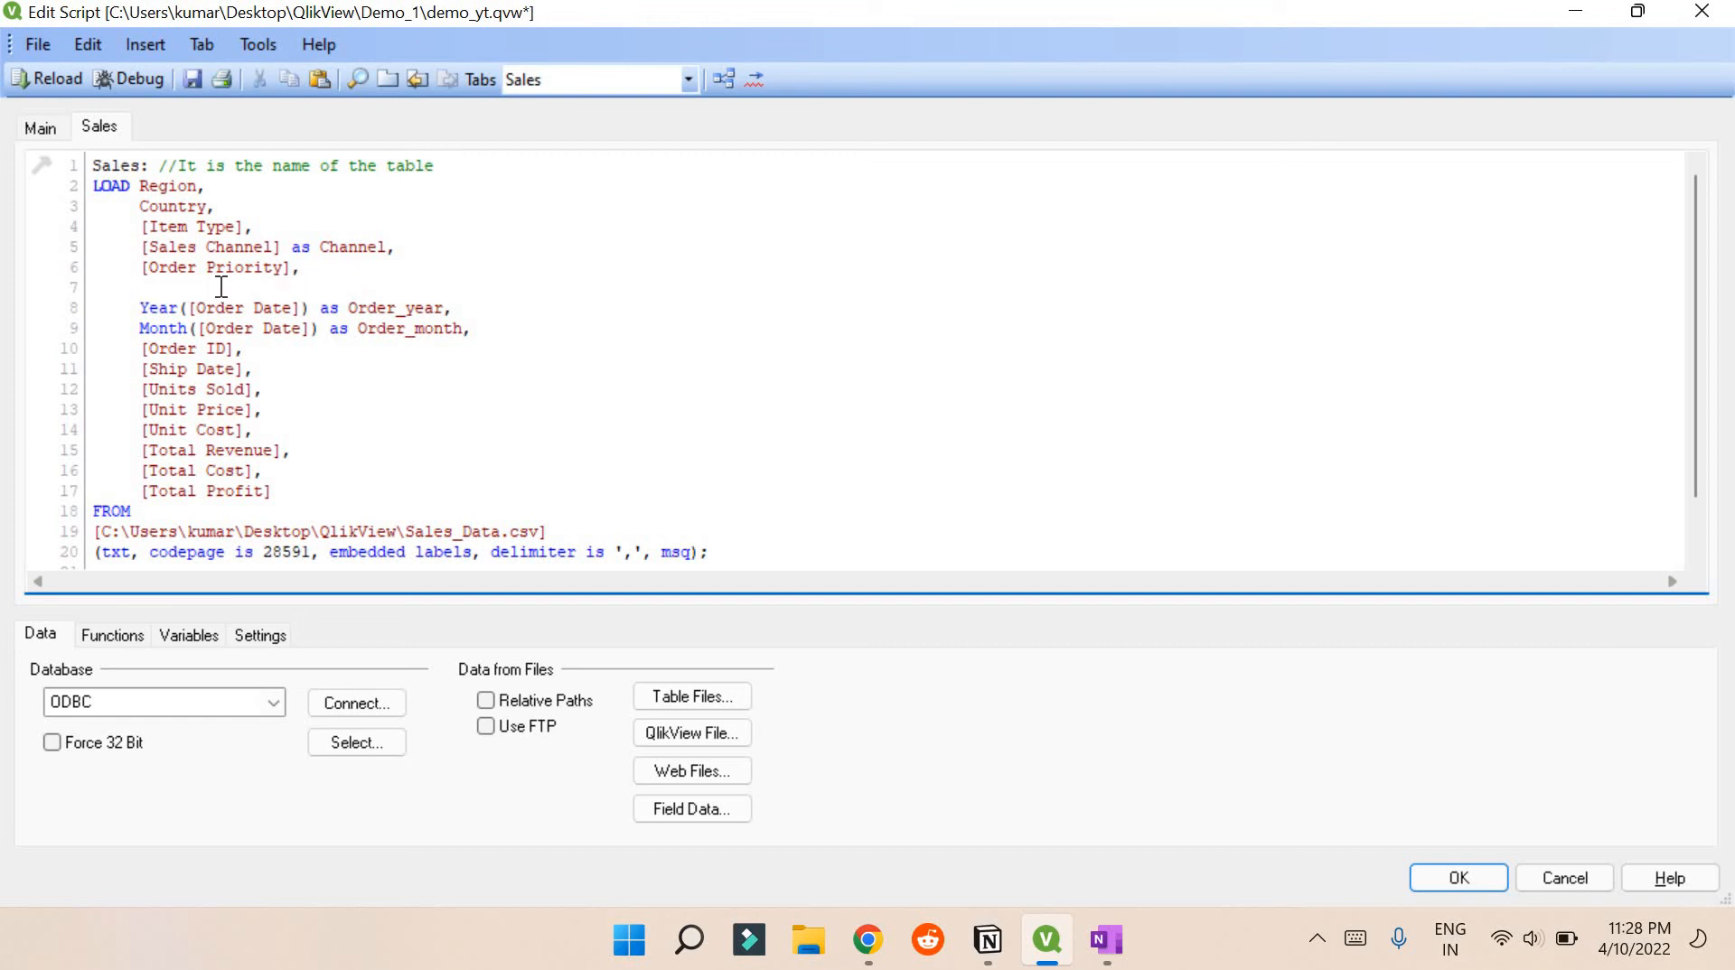
pyautogui.press('BackSpace')
pyautogui.press('BackSpace')
pyautogui.press('BackSpace')
pyautogui.press('BackSpace')
pyautogui.press('BackSpace')
pyautogui.press('BackSpace')
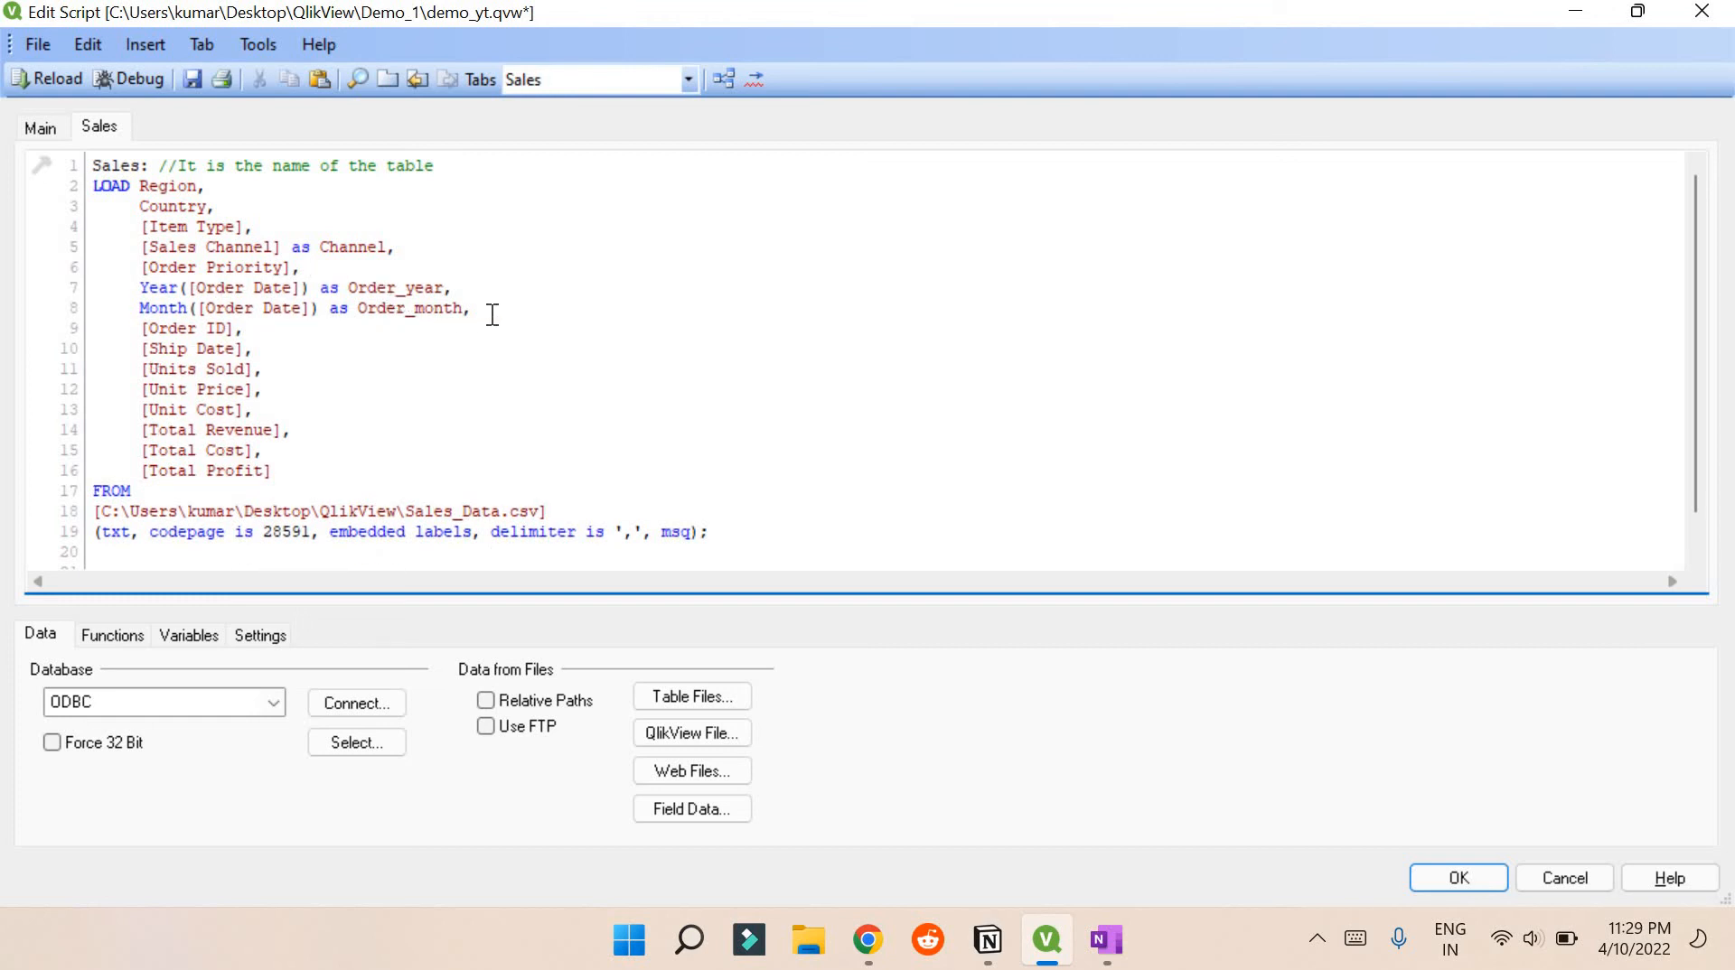
pyautogui.press('Return')
pyautogui.press('Return')
pyautogui.hotkey('ctrl', 'v')
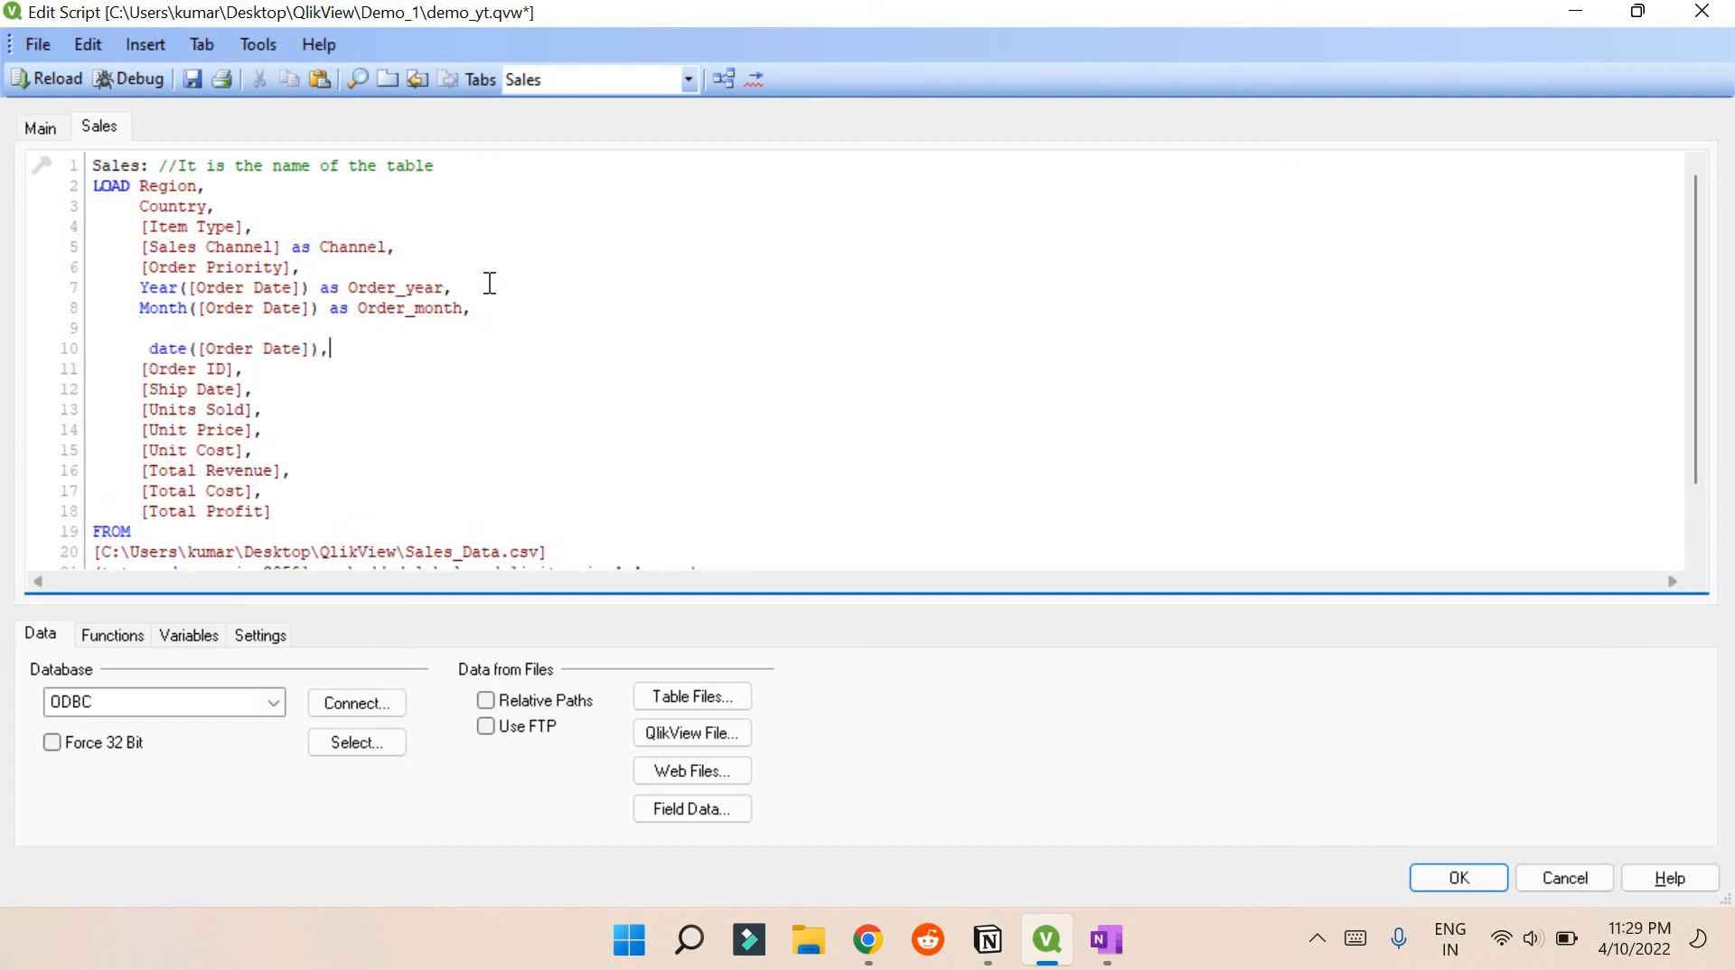
# Insert a Day([Order Date]) expression on a new line after Order_month
pyautogui.click(210, 329)
pyautogui.write('Date(')
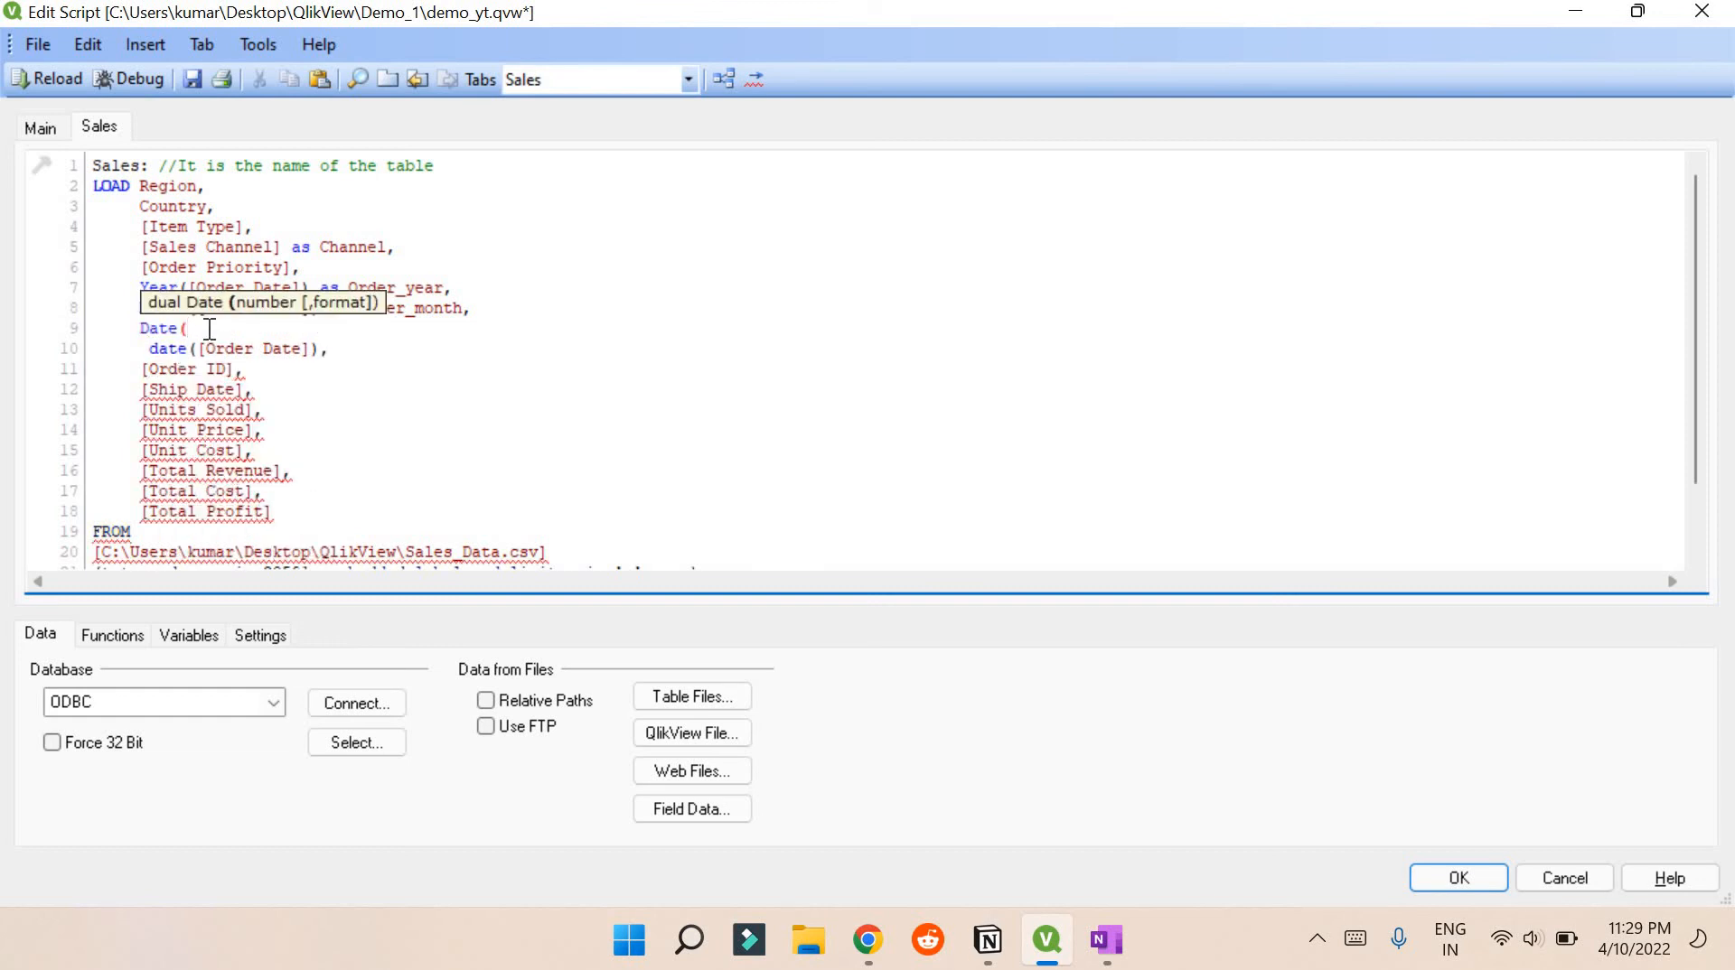
pyautogui.hotkey('ctrl', 'v')
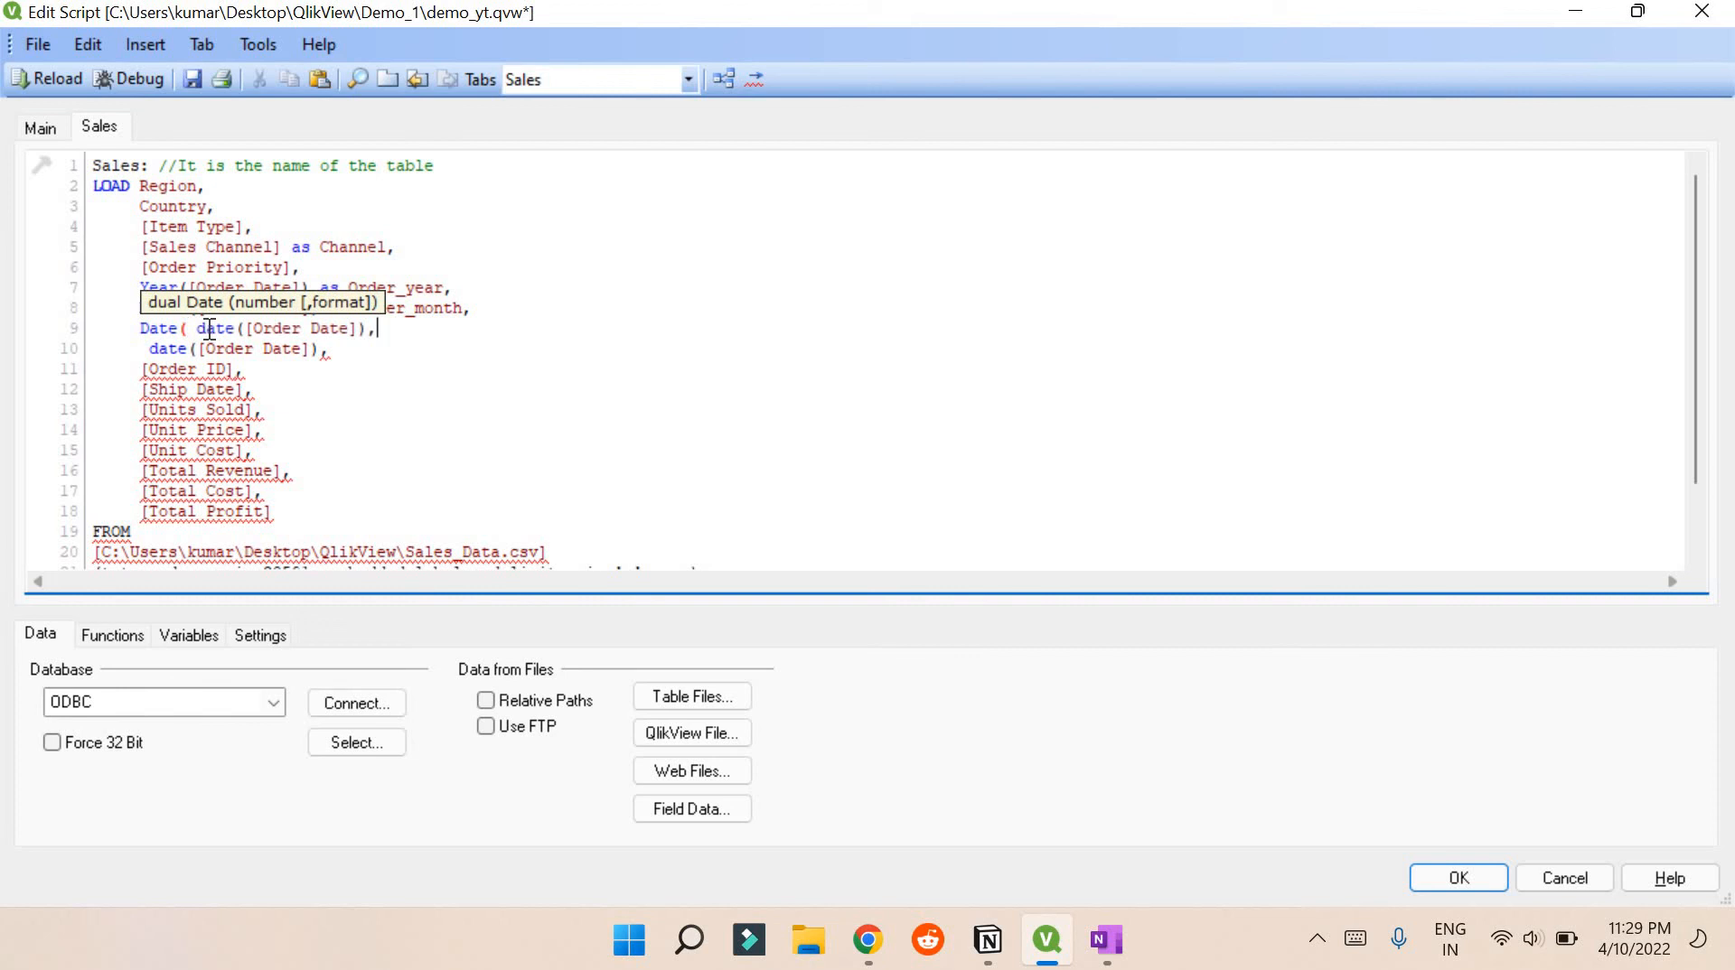
pyautogui.press('BackSpace')
pyautogui.press('BackSpace')
pyautogui.press('BackSpace')
pyautogui.press('BackSpace')
pyautogui.press('BackSpace')
pyautogui.press('BackSpace')
pyautogui.press('BackSpace')
pyautogui.press('BackSpace')
pyautogui.press('BackSpace')
pyautogui.press('BackSpace')
pyautogui.press('BackSpace')
pyautogui.press('BackSpace')
pyautogui.press('BackSpace')
pyautogui.press('BackSpace')
pyautogui.press('BackSpace')
pyautogui.press('BackSpace')
pyautogui.press('BackSpace')
pyautogui.press('BackSpace')
pyautogui.press('BackSpace')
pyautogui.press('BackSpace')
pyautogui.press('BackSpace')
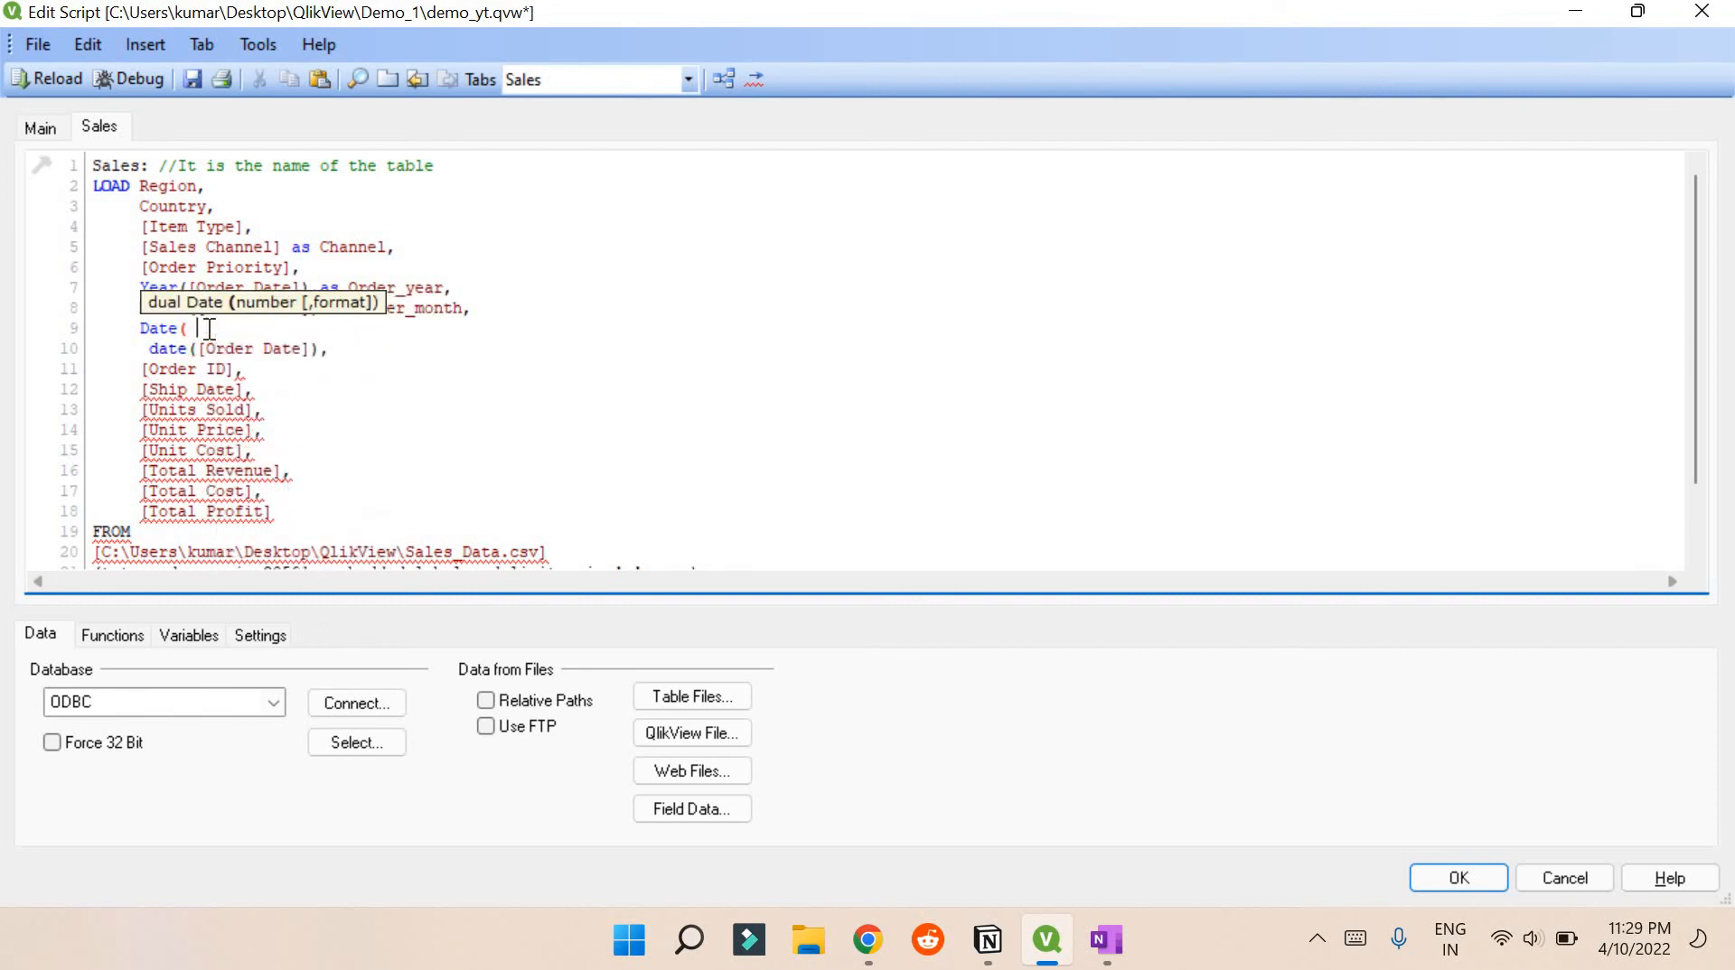
pyautogui.press('BackSpace')
pyautogui.press('BackSpace')
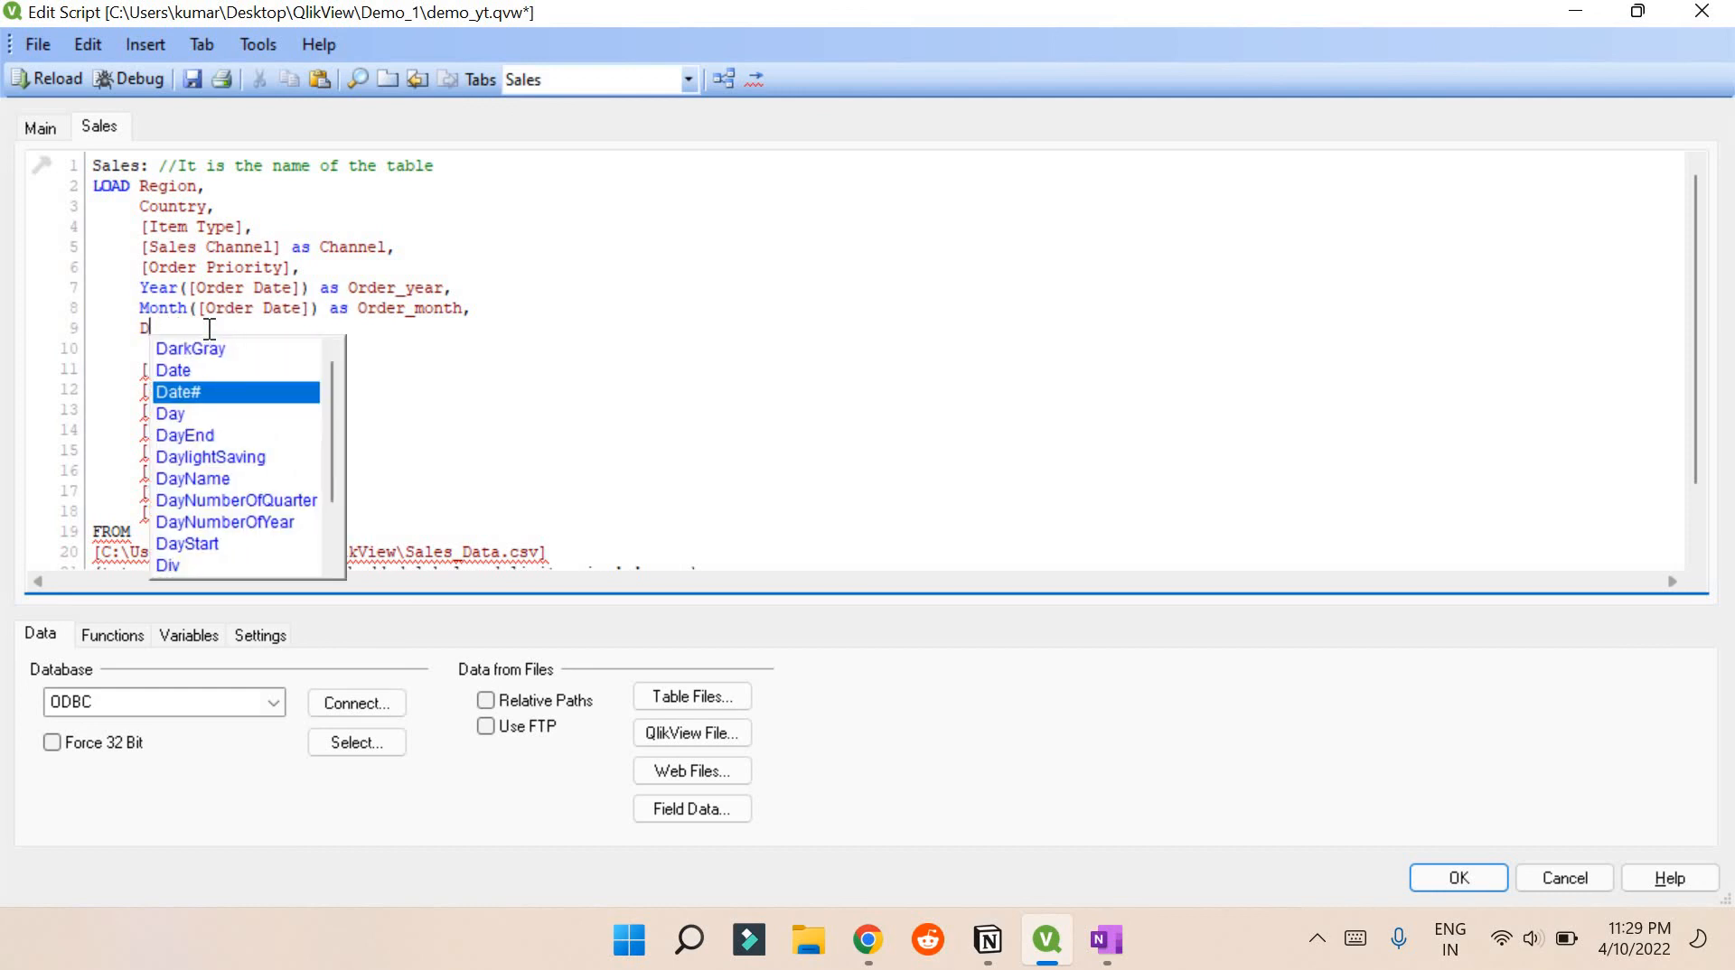
pyautogui.write('ay(')
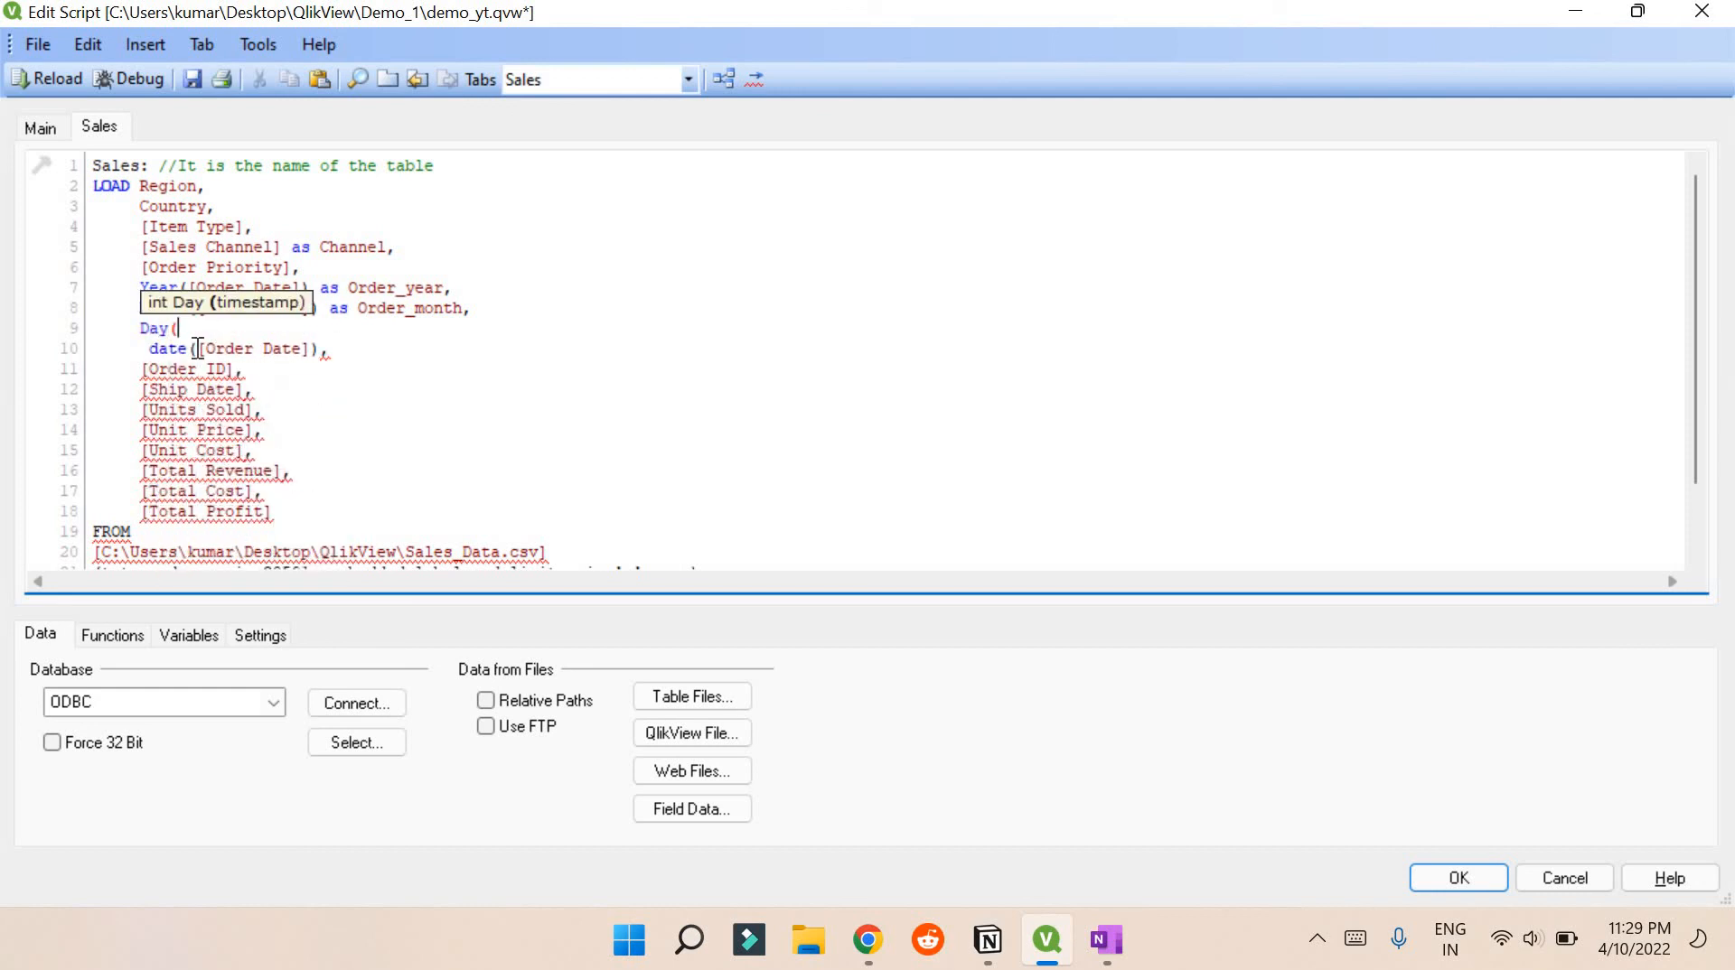
pyautogui.moveTo(197, 349); pyautogui.dragTo(305, 348)
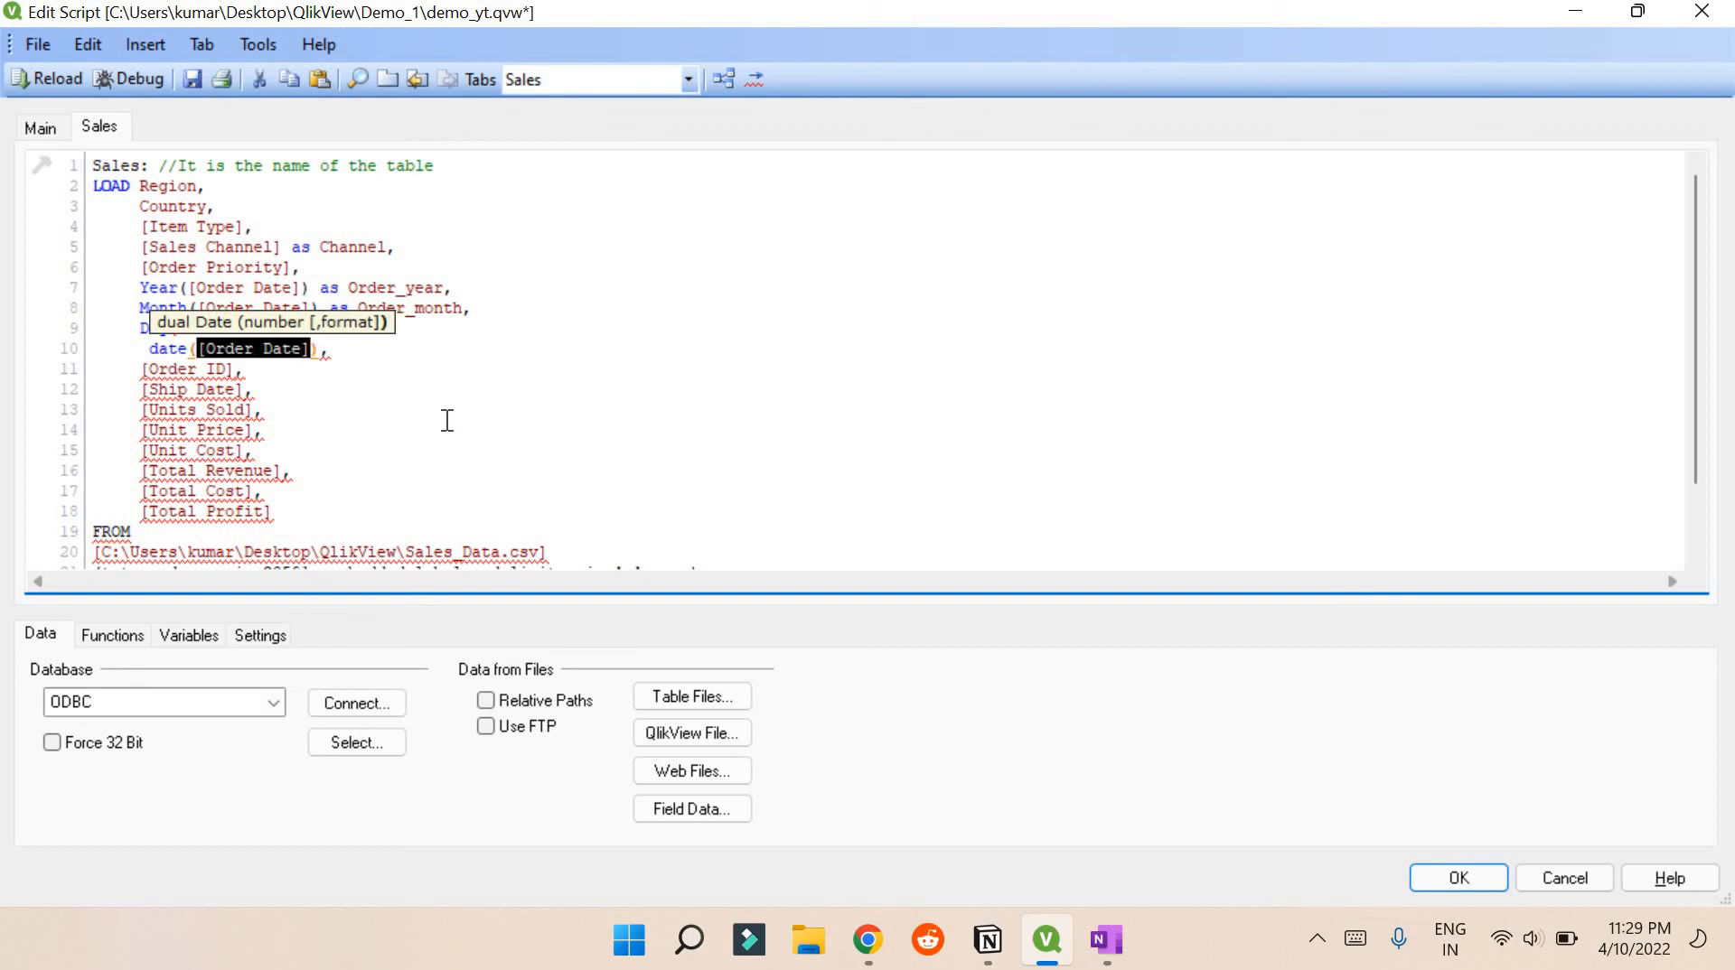
pyautogui.click(246, 357)
pyautogui.click(212, 335)
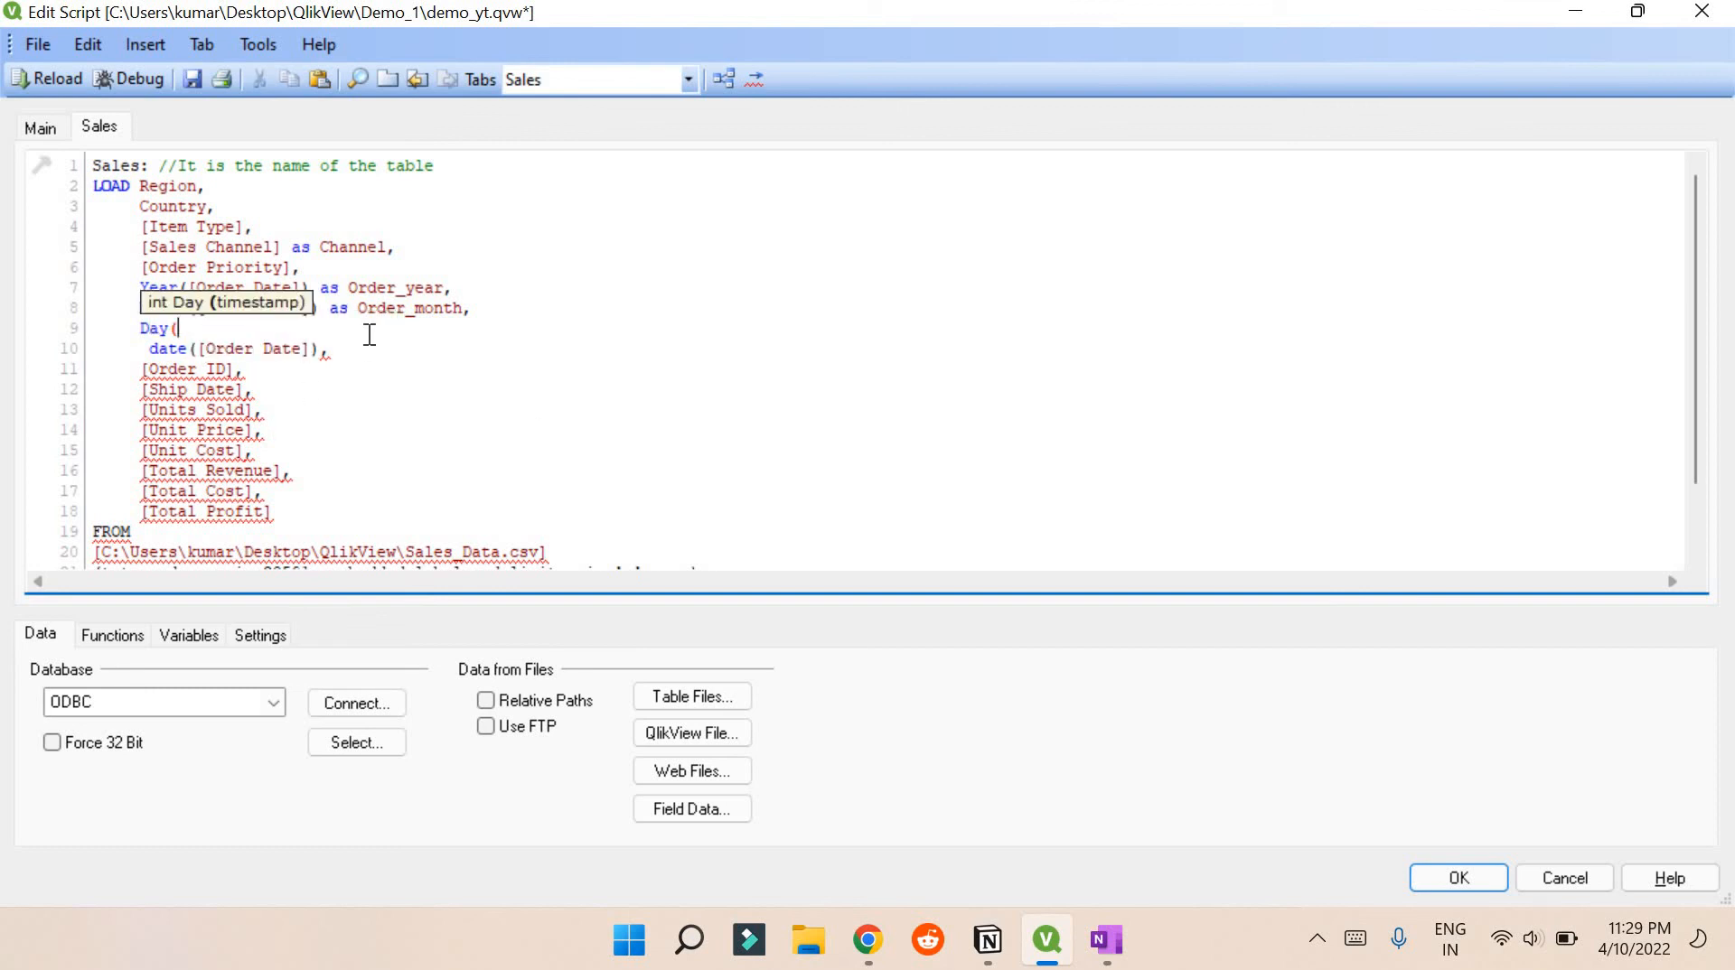
pyautogui.write('[Order Date]')
pyautogui.write(')')
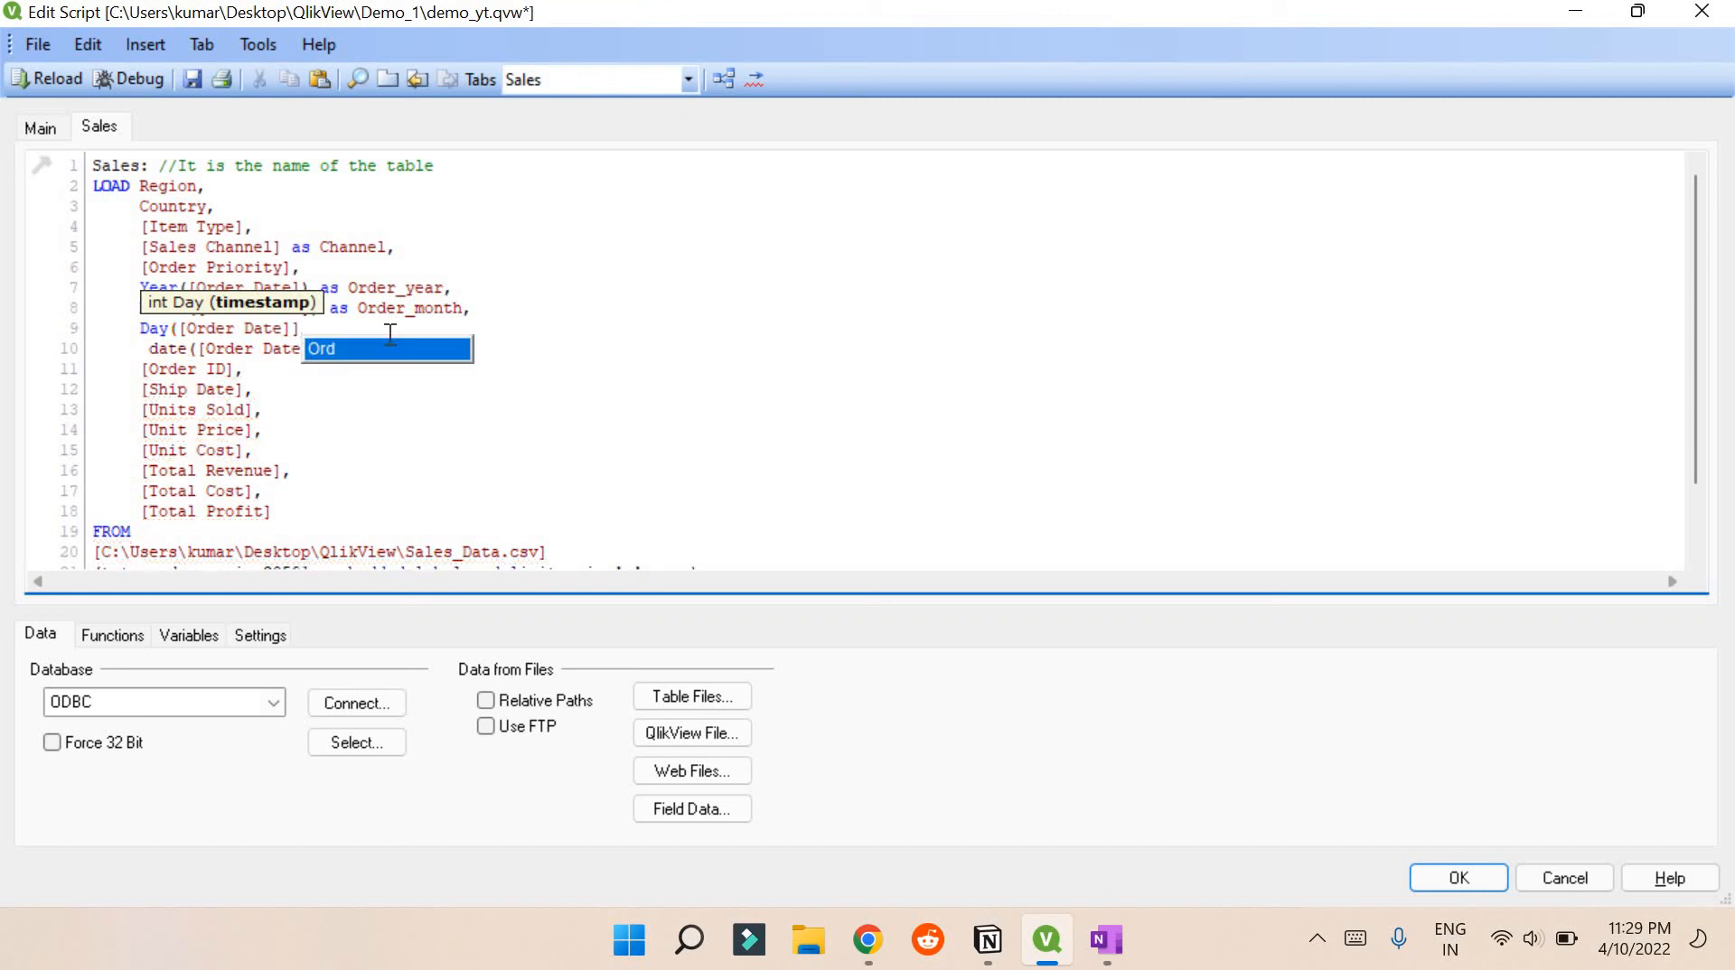
pyautogui.press('BackSpace')
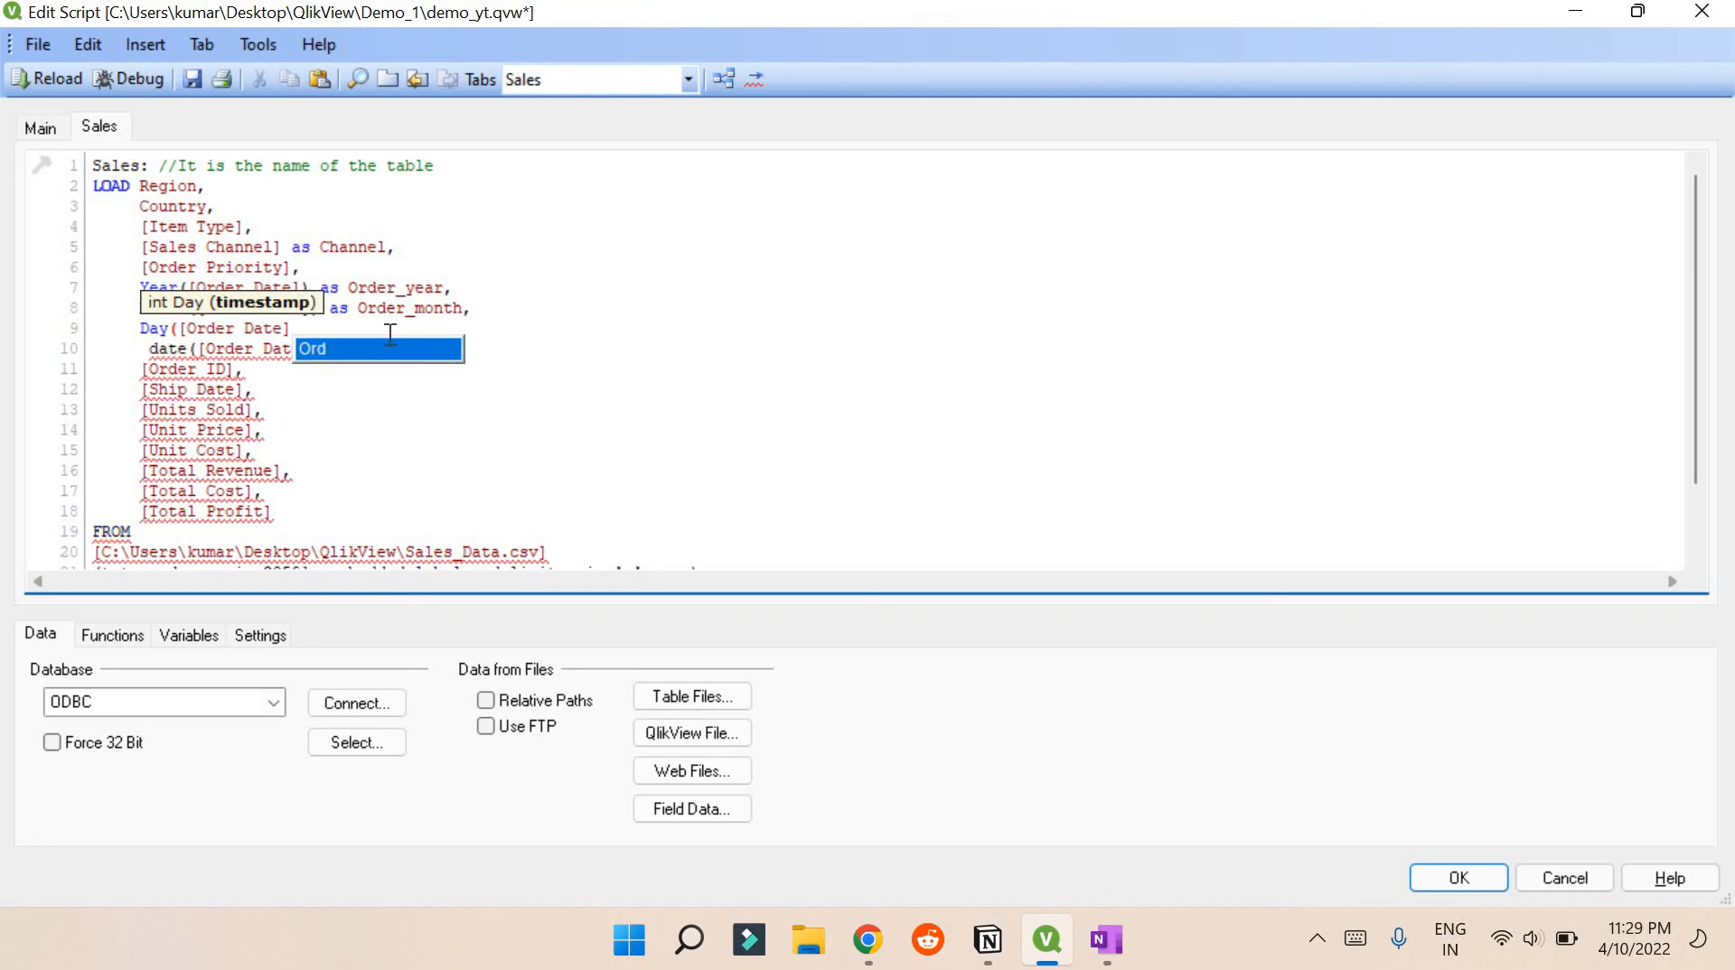
# Alias it as Order_day and name date([Order Date]) as Order_date
pyautogui.write(') as')
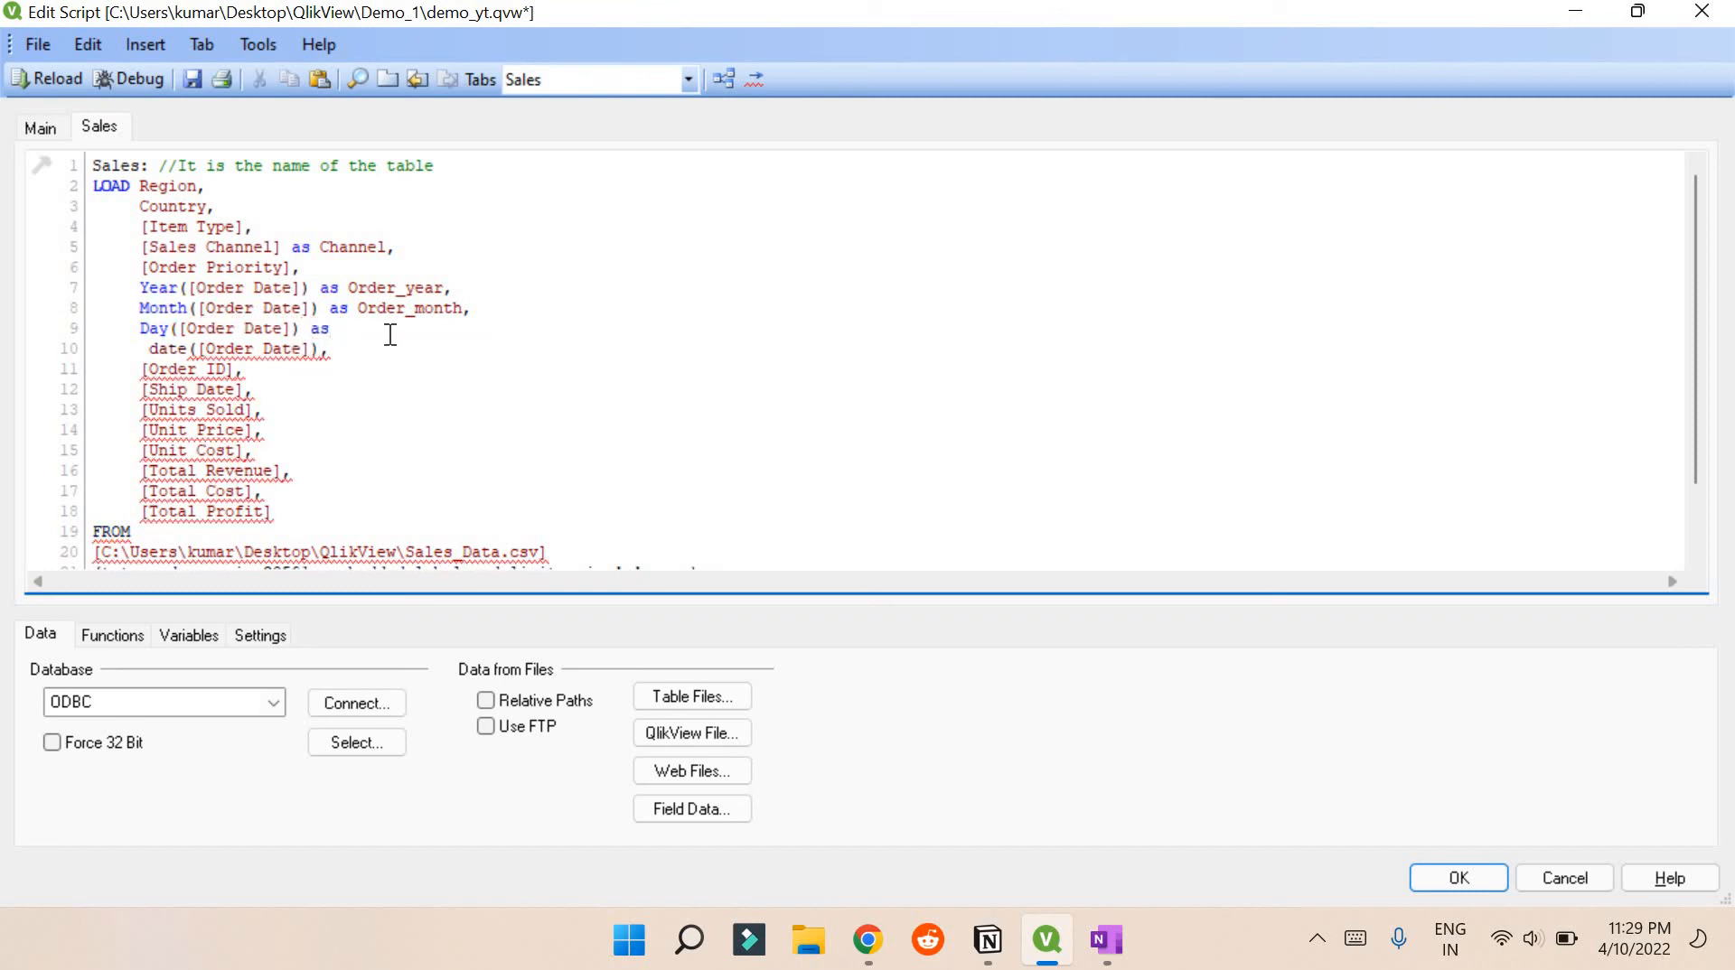
pyautogui.write(' D')
pyautogui.press('BackSpace')
pyautogui.write('Order_day, ')
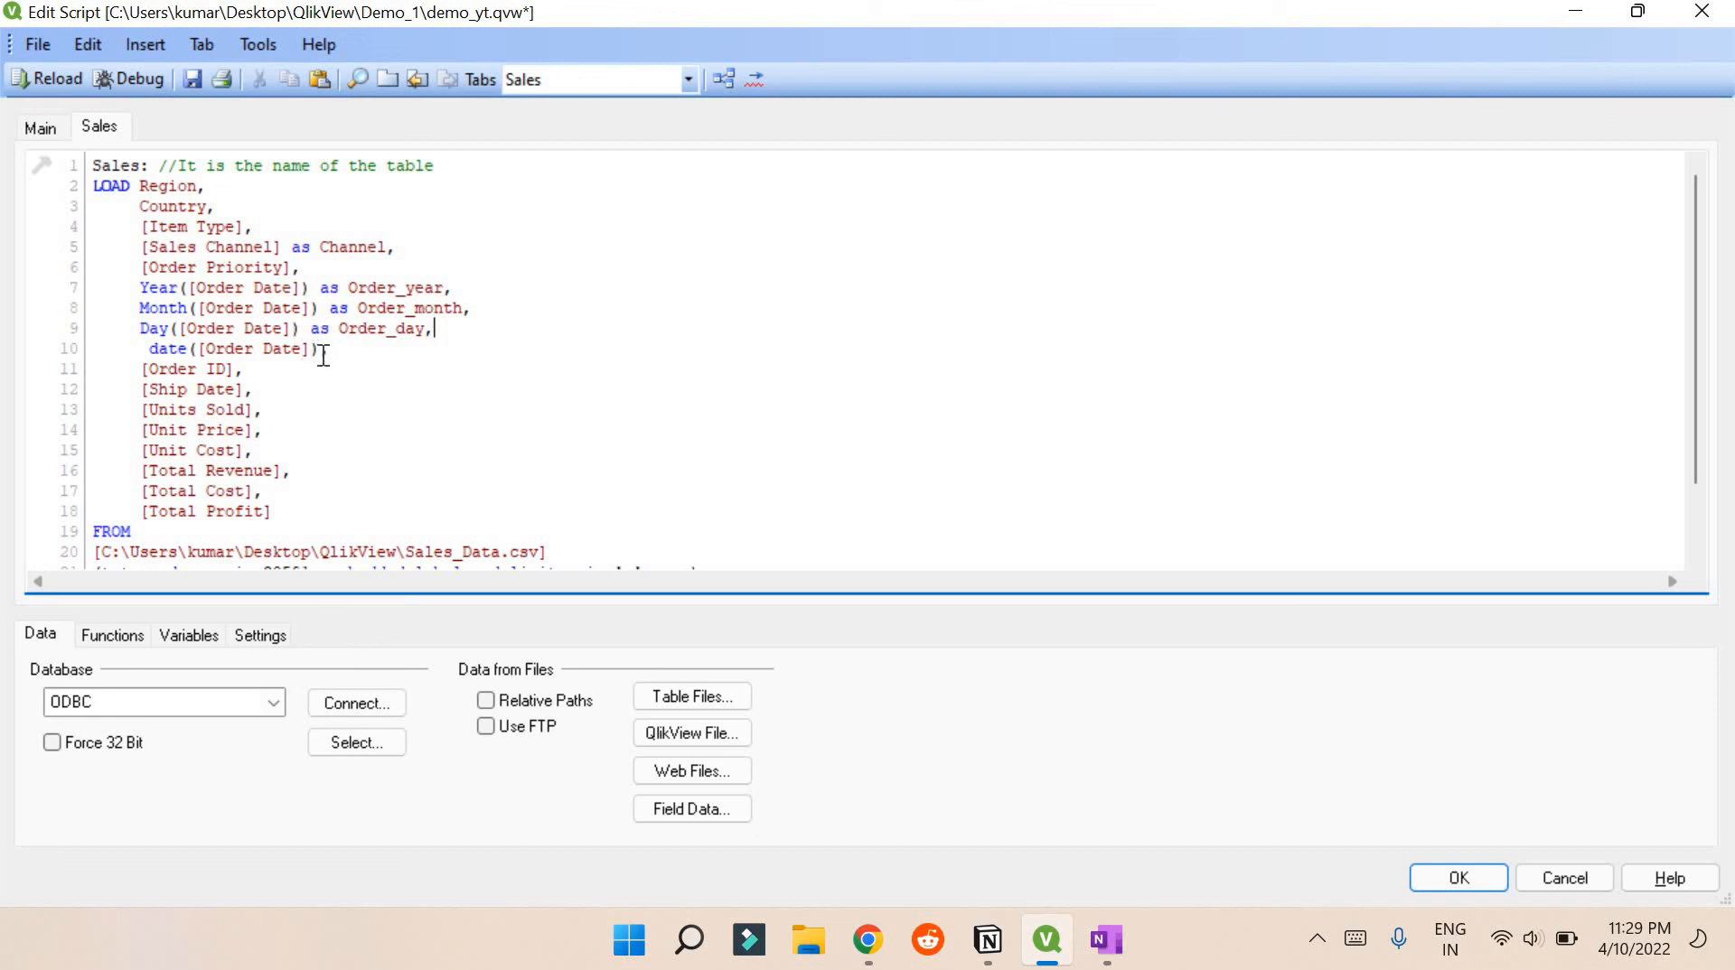
pyautogui.write(' date([Order Date]) as Order_date,')
# Save and reload the script with Order_day and Order_date, then open Table Viewer with Ctrl+T
pyautogui.click(492, 374)
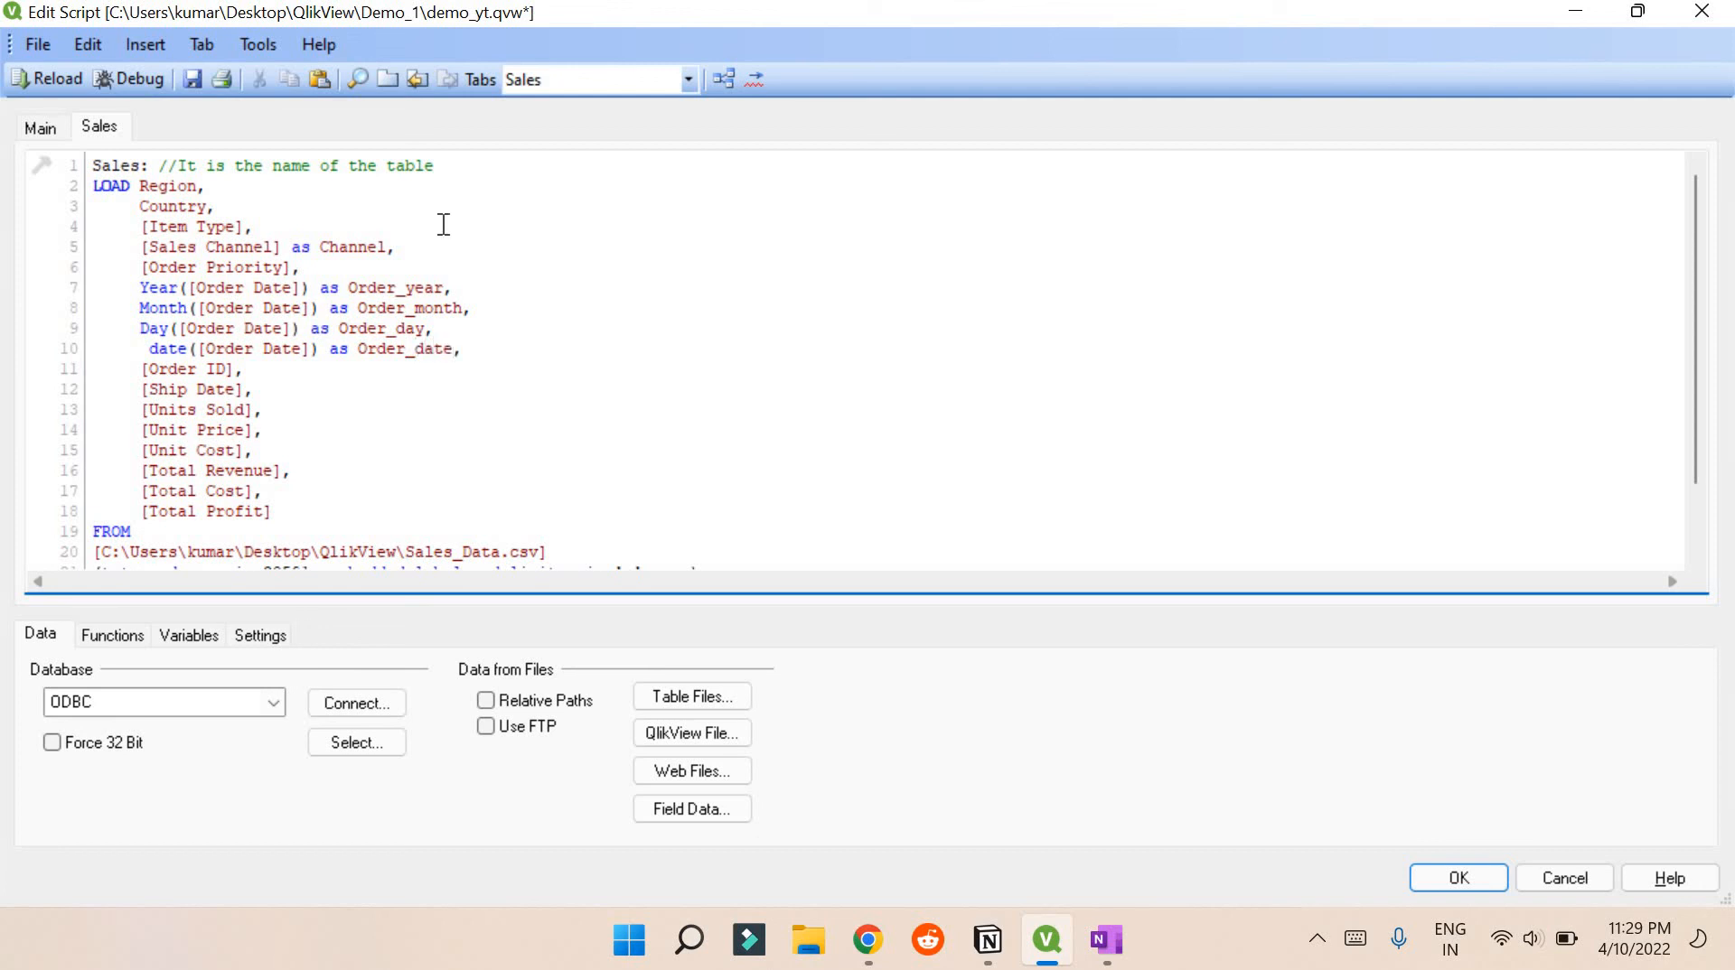
pyautogui.click(190, 81)
pyautogui.click(22, 79)
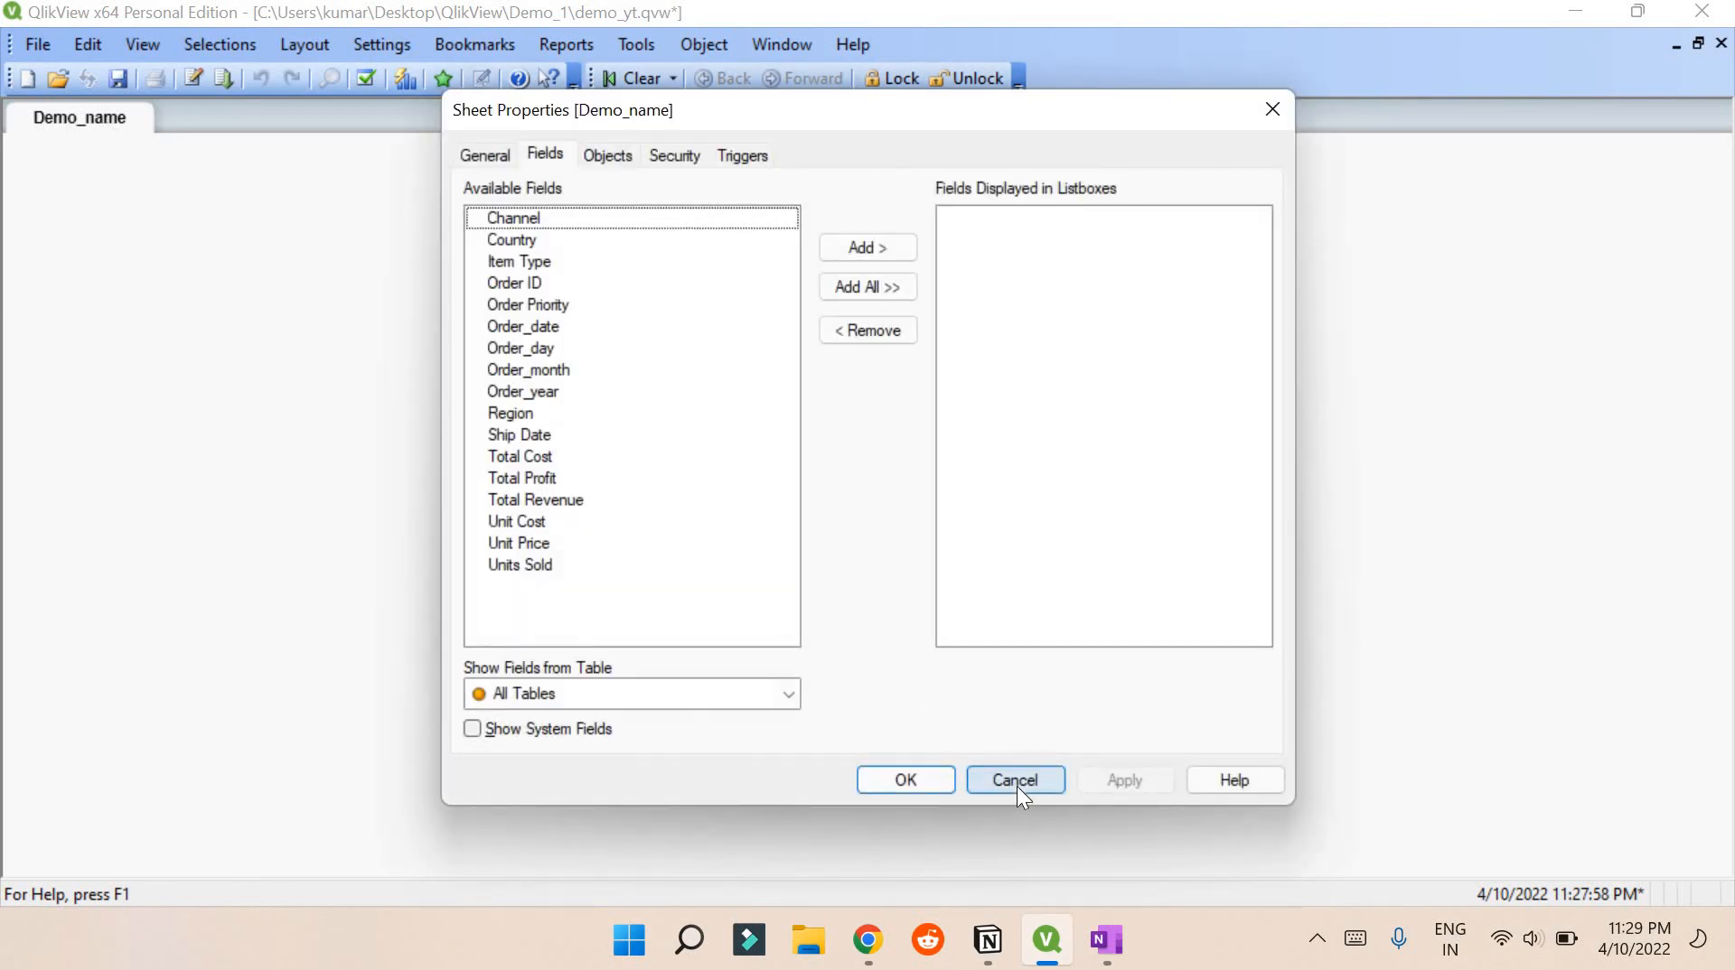
pyautogui.click(1017, 780)
pyautogui.hotkey('ctrl', 't')
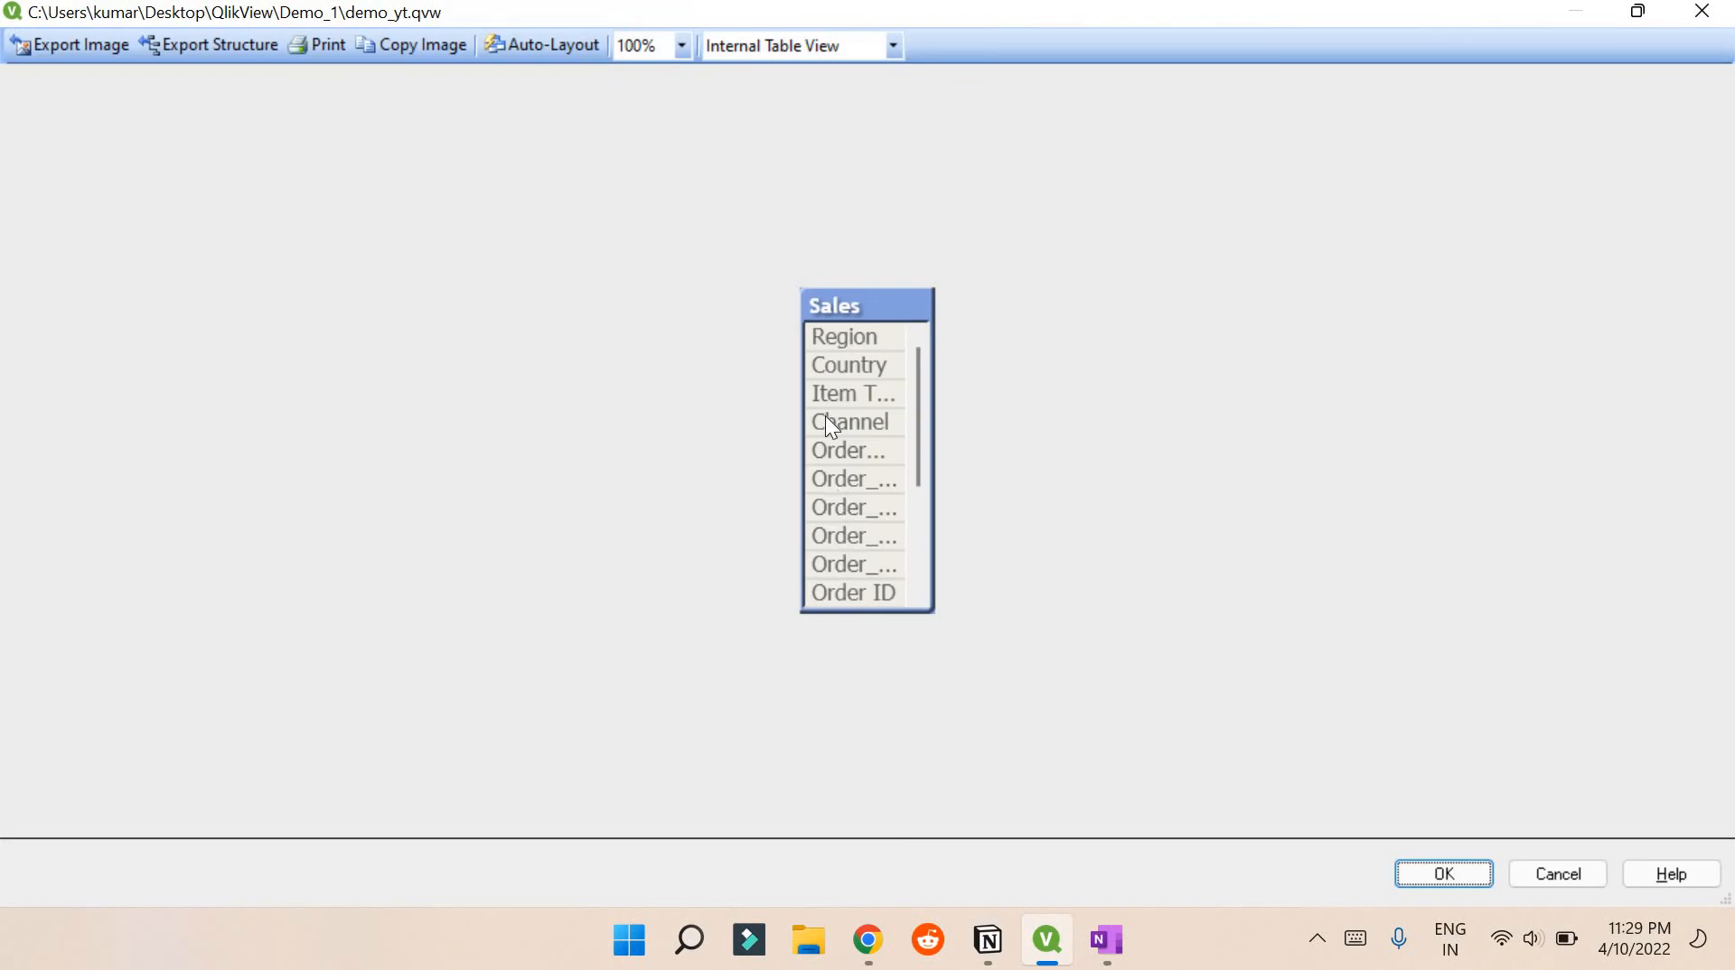
# Preview the Sales table and scroll to the Order_day and Order_date columns, e.g. 1/27/2011
pyautogui.click(870, 432)
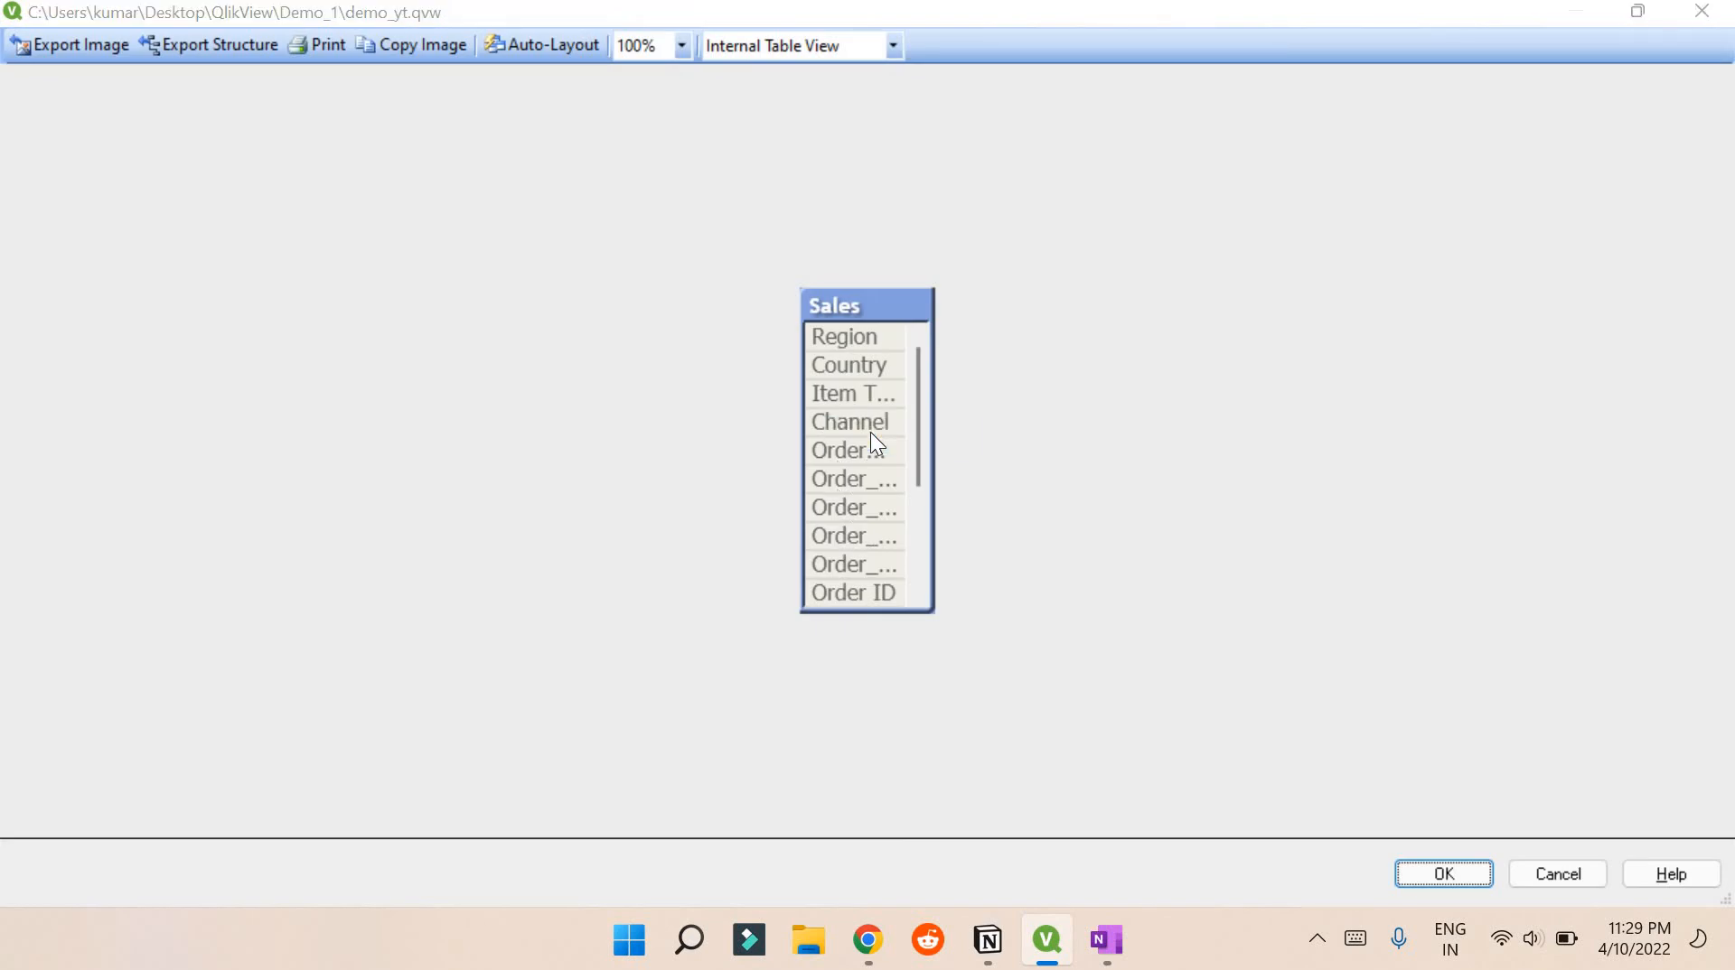
pyautogui.moveTo(730, 680); pyautogui.dragTo(874, 665)
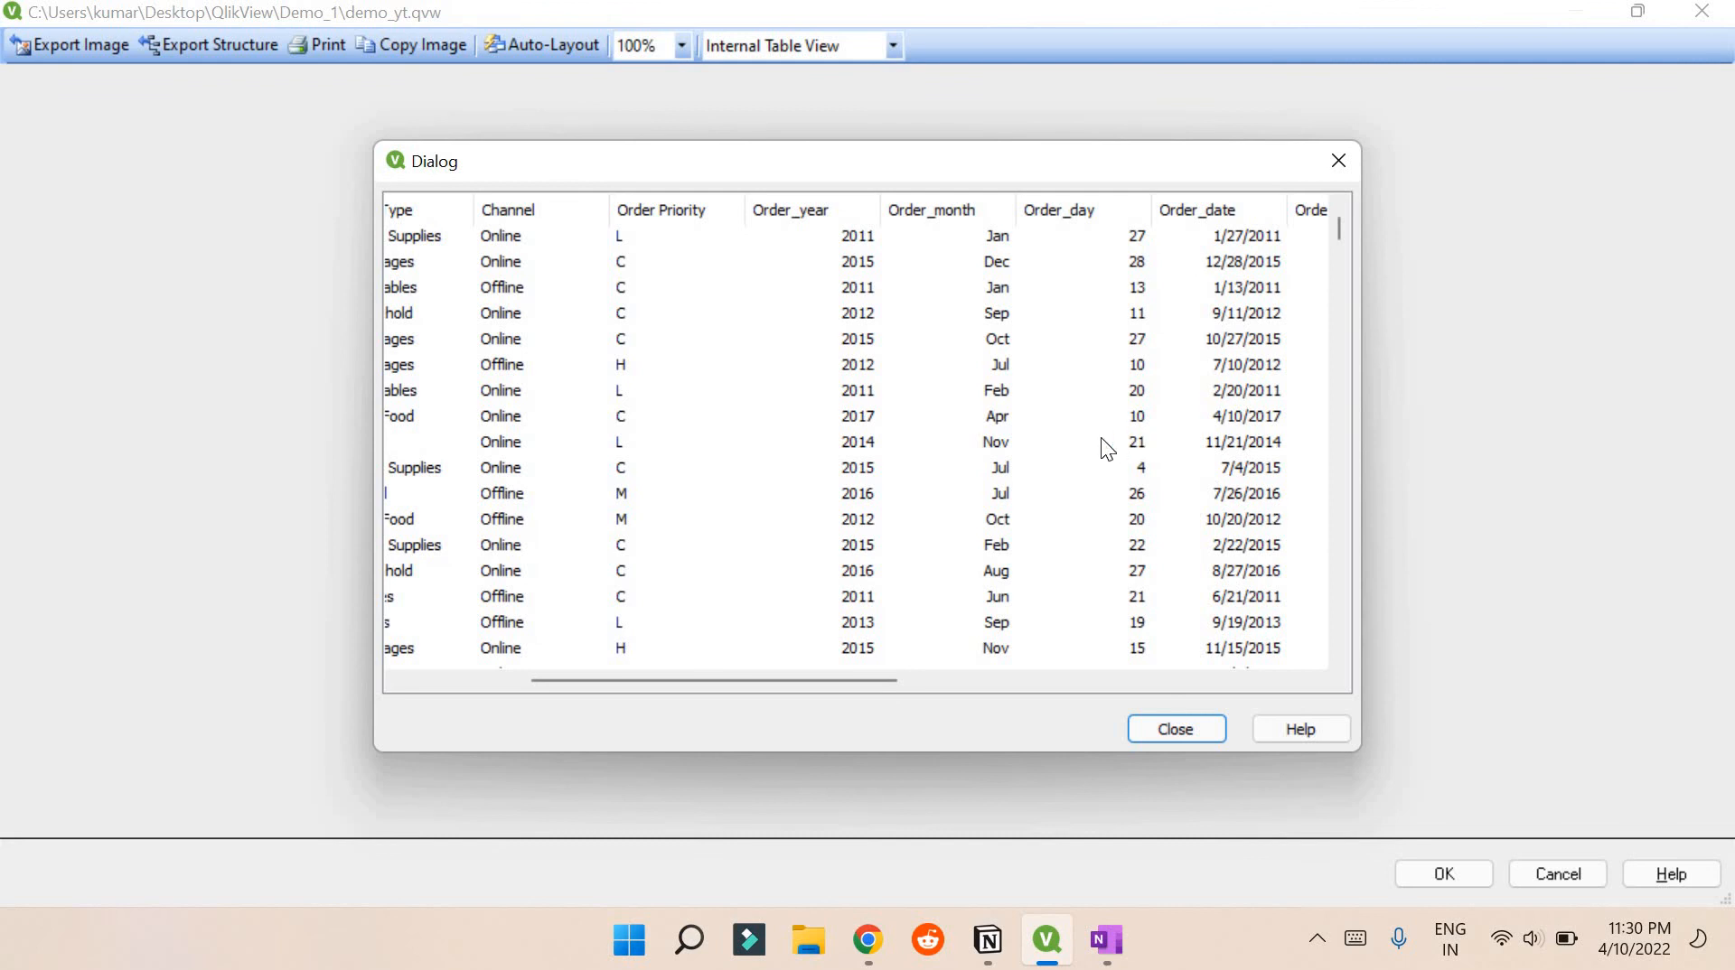
pyautogui.scroll(-15, 1101, 437)
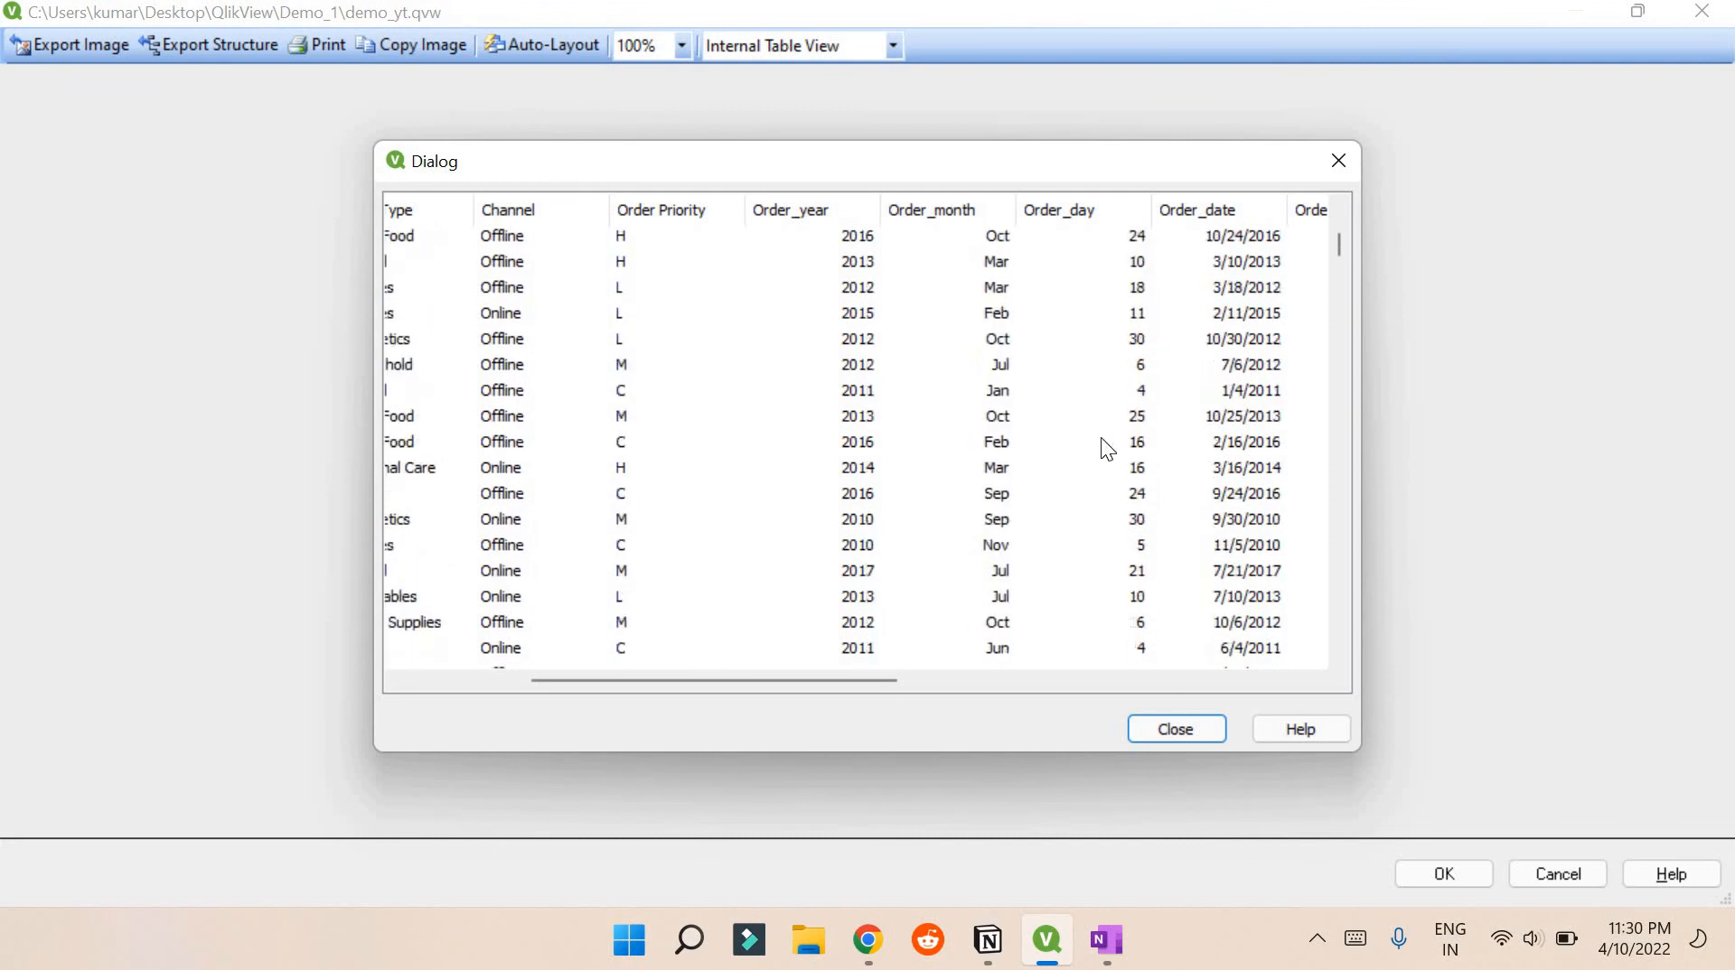
pyautogui.scroll(10, 1101, 437)
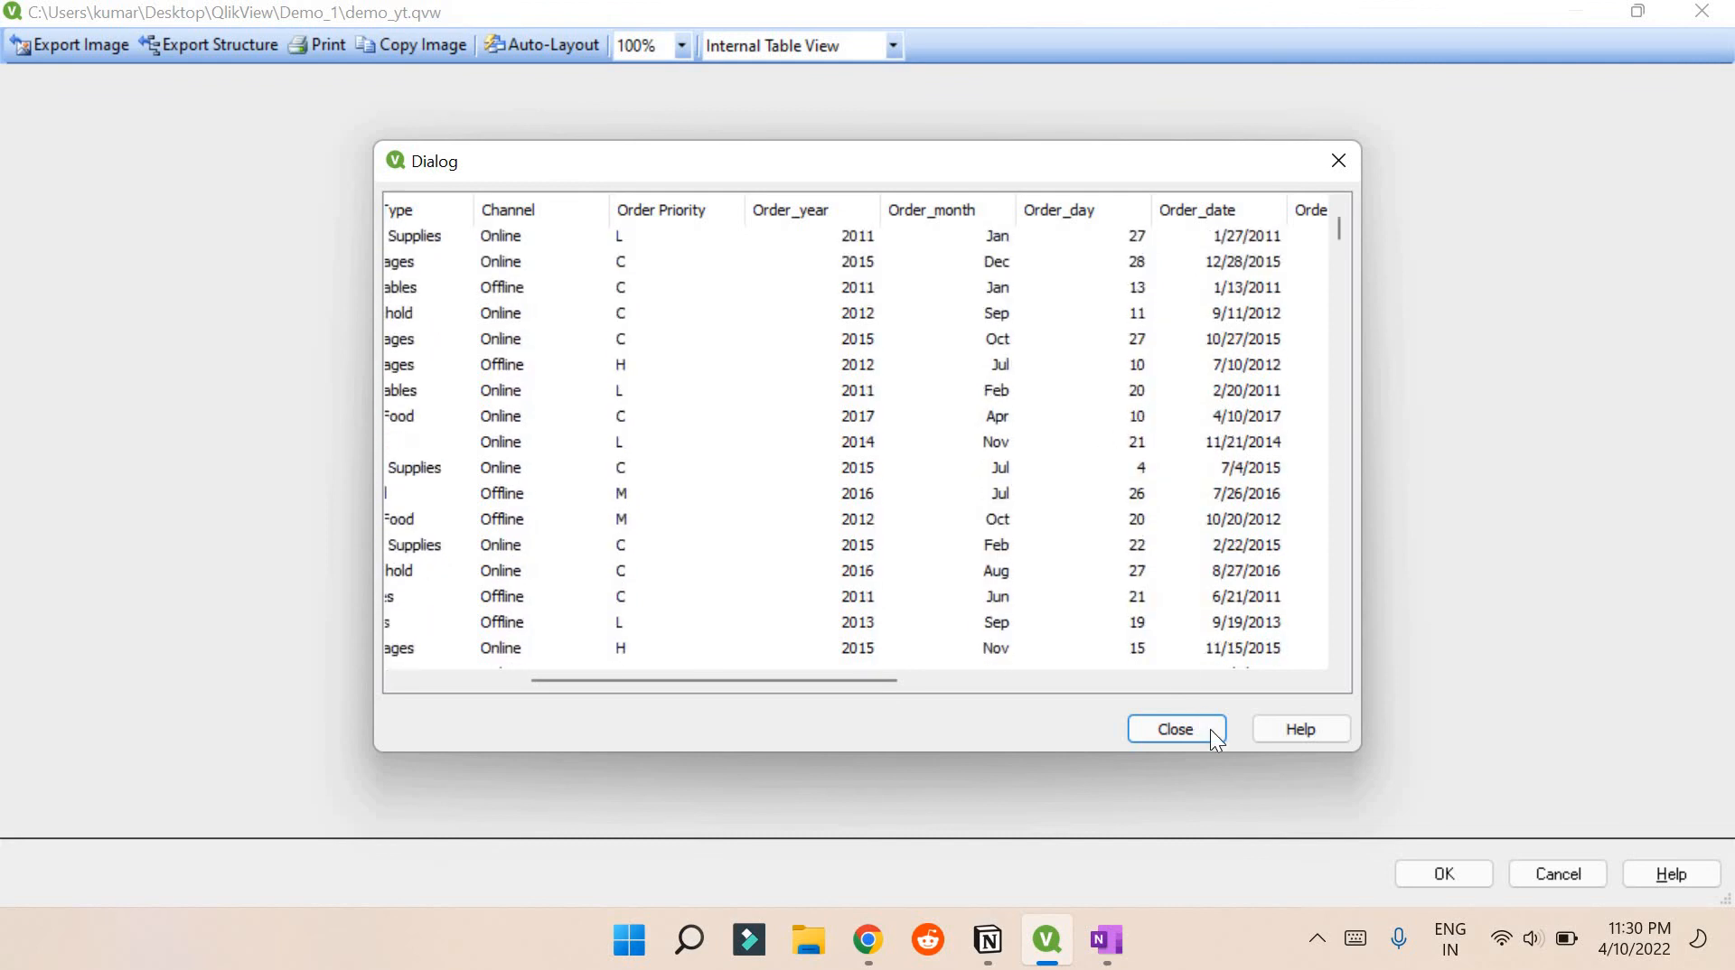